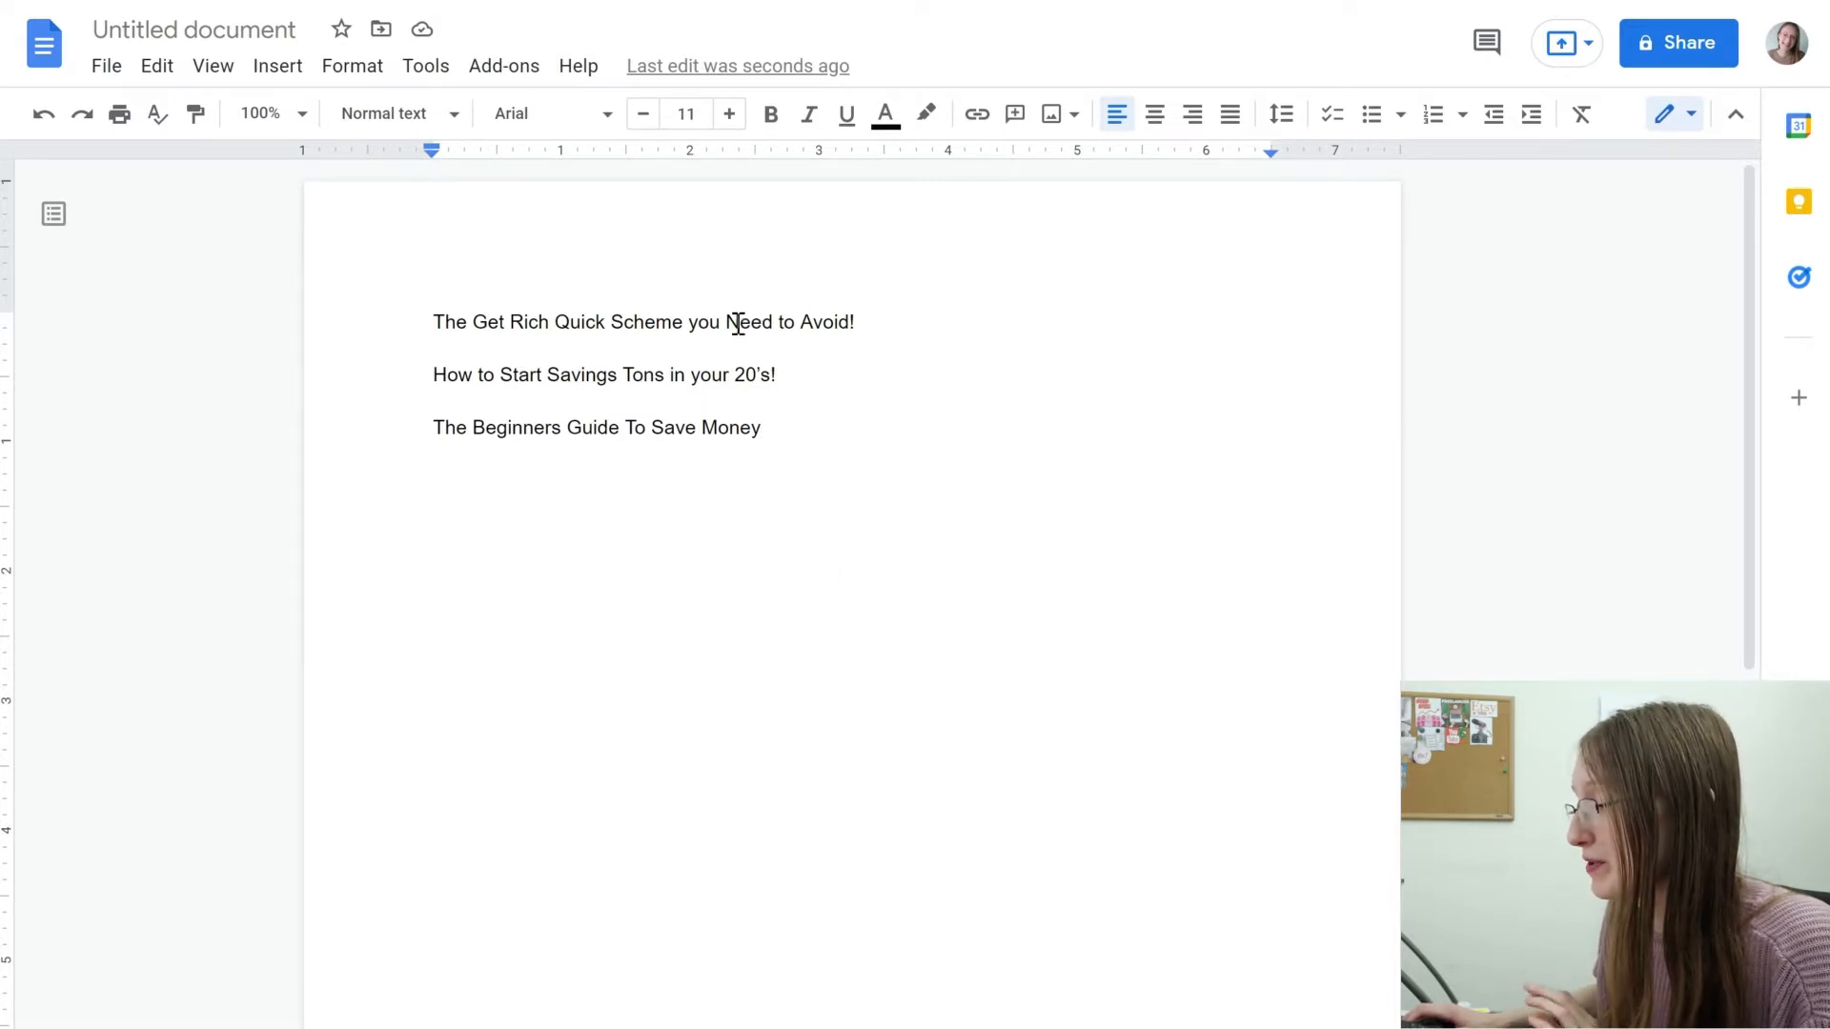
Copy the first title from the document into Canva's Thanksgiving_07 pin as heading "THE GET RICH QUICK" and script text "Scheme you Need to Avoid!".
drag(891, 326, 412, 332)
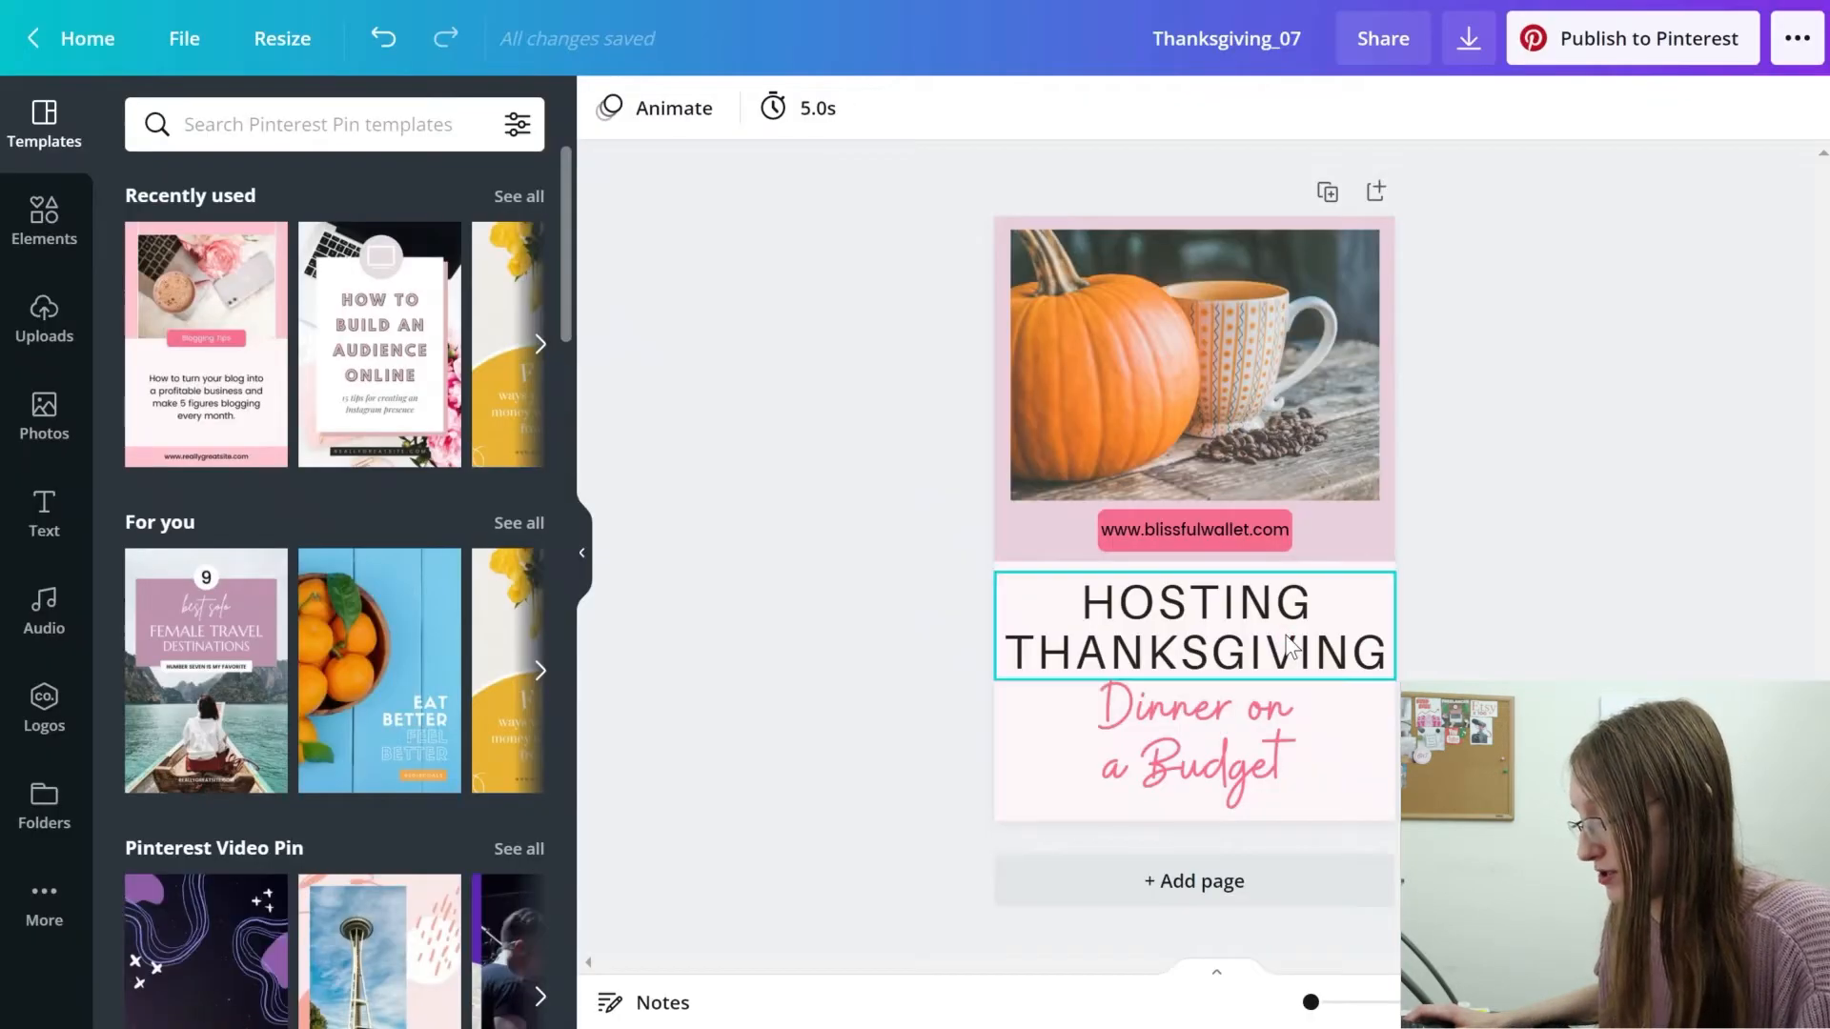
click(1292, 647)
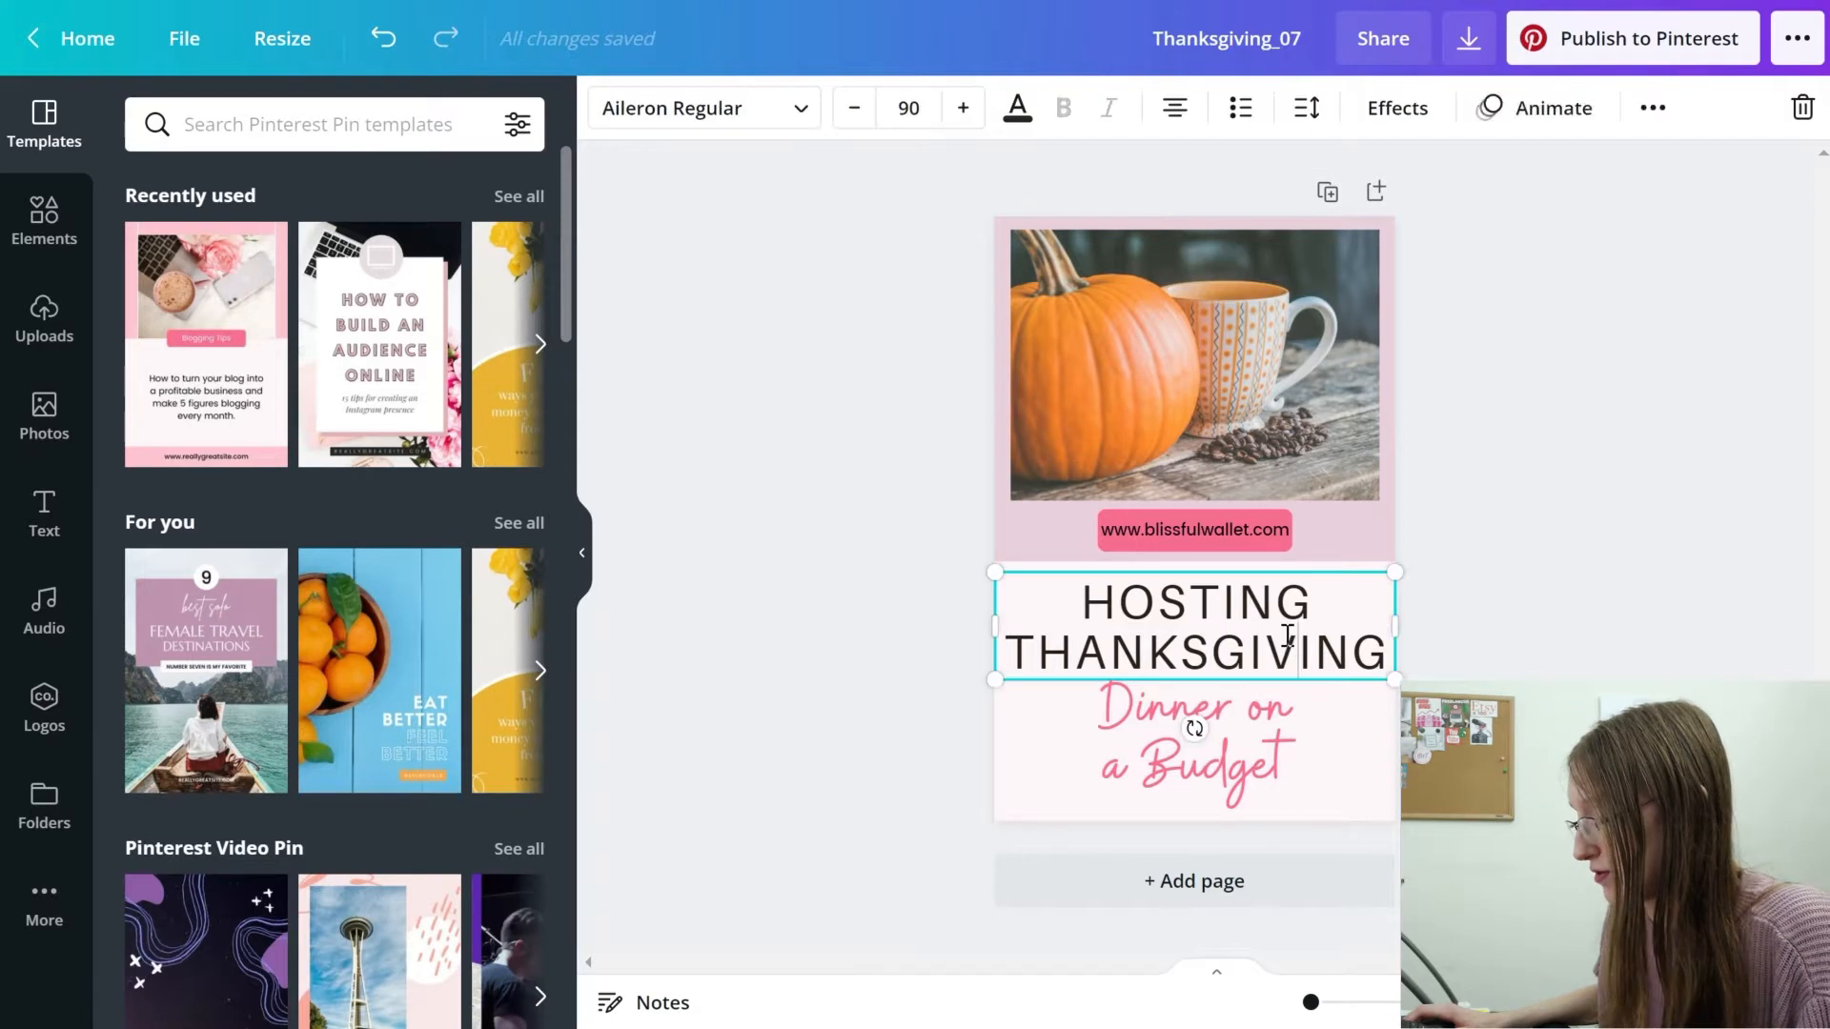
click(1292, 646)
text(THE GET RICH QUICK SCHEME YOU NEED TO AVOID!)
drag(1288, 749, 1179, 650)
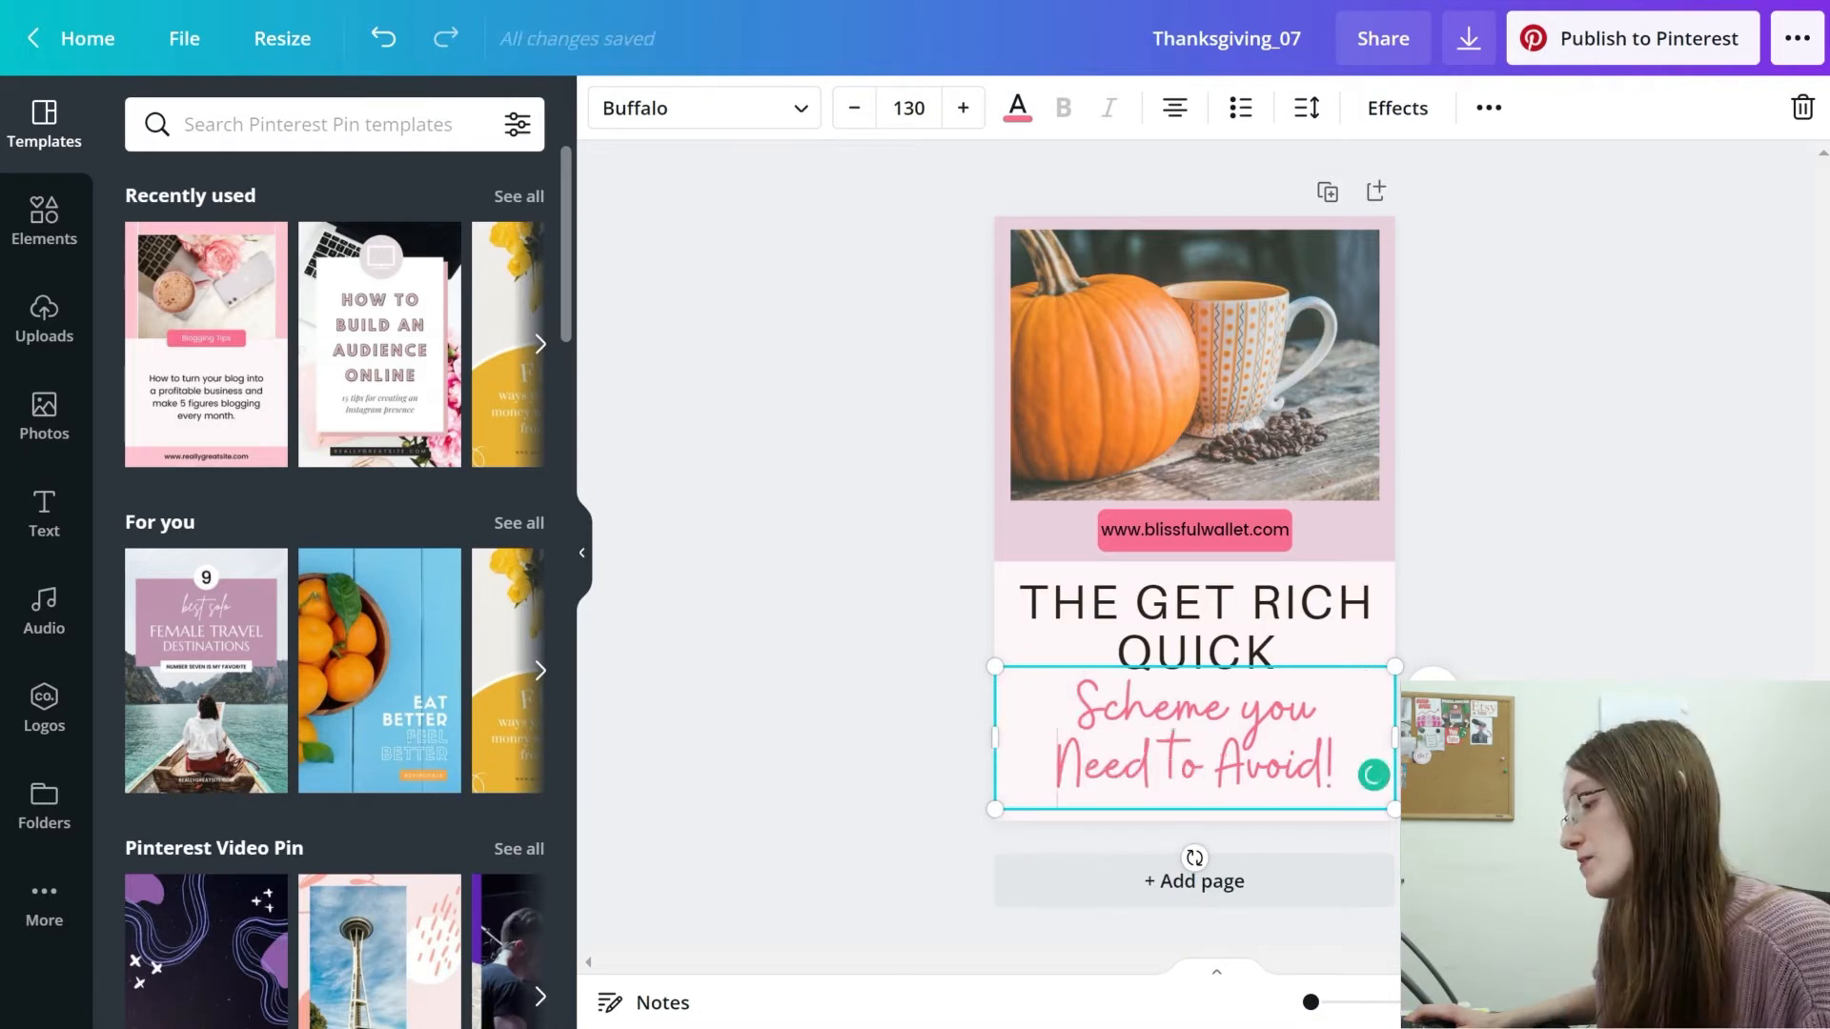
Move the script text "Scheme you Need to Avoid!" slightly lower on the Thanksgiving_07 pin, clear of the heading.
key(Escape)
click(1304, 715)
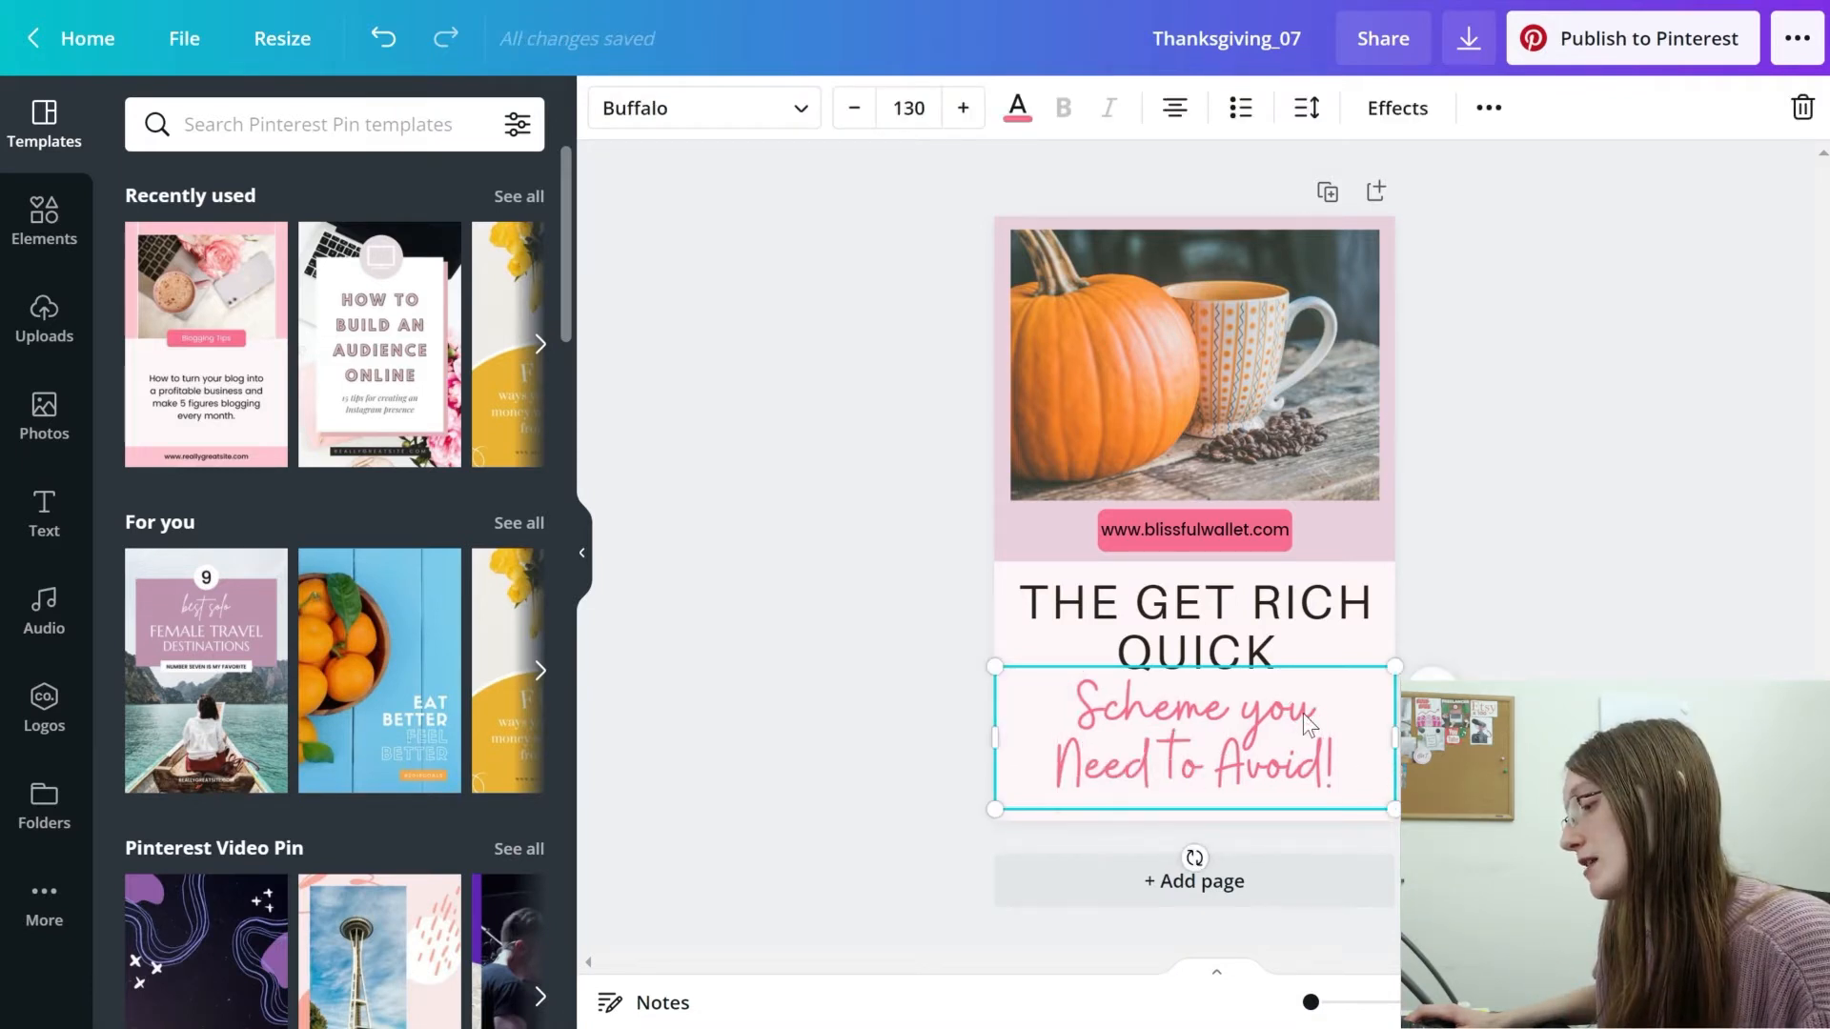
key(Escape)
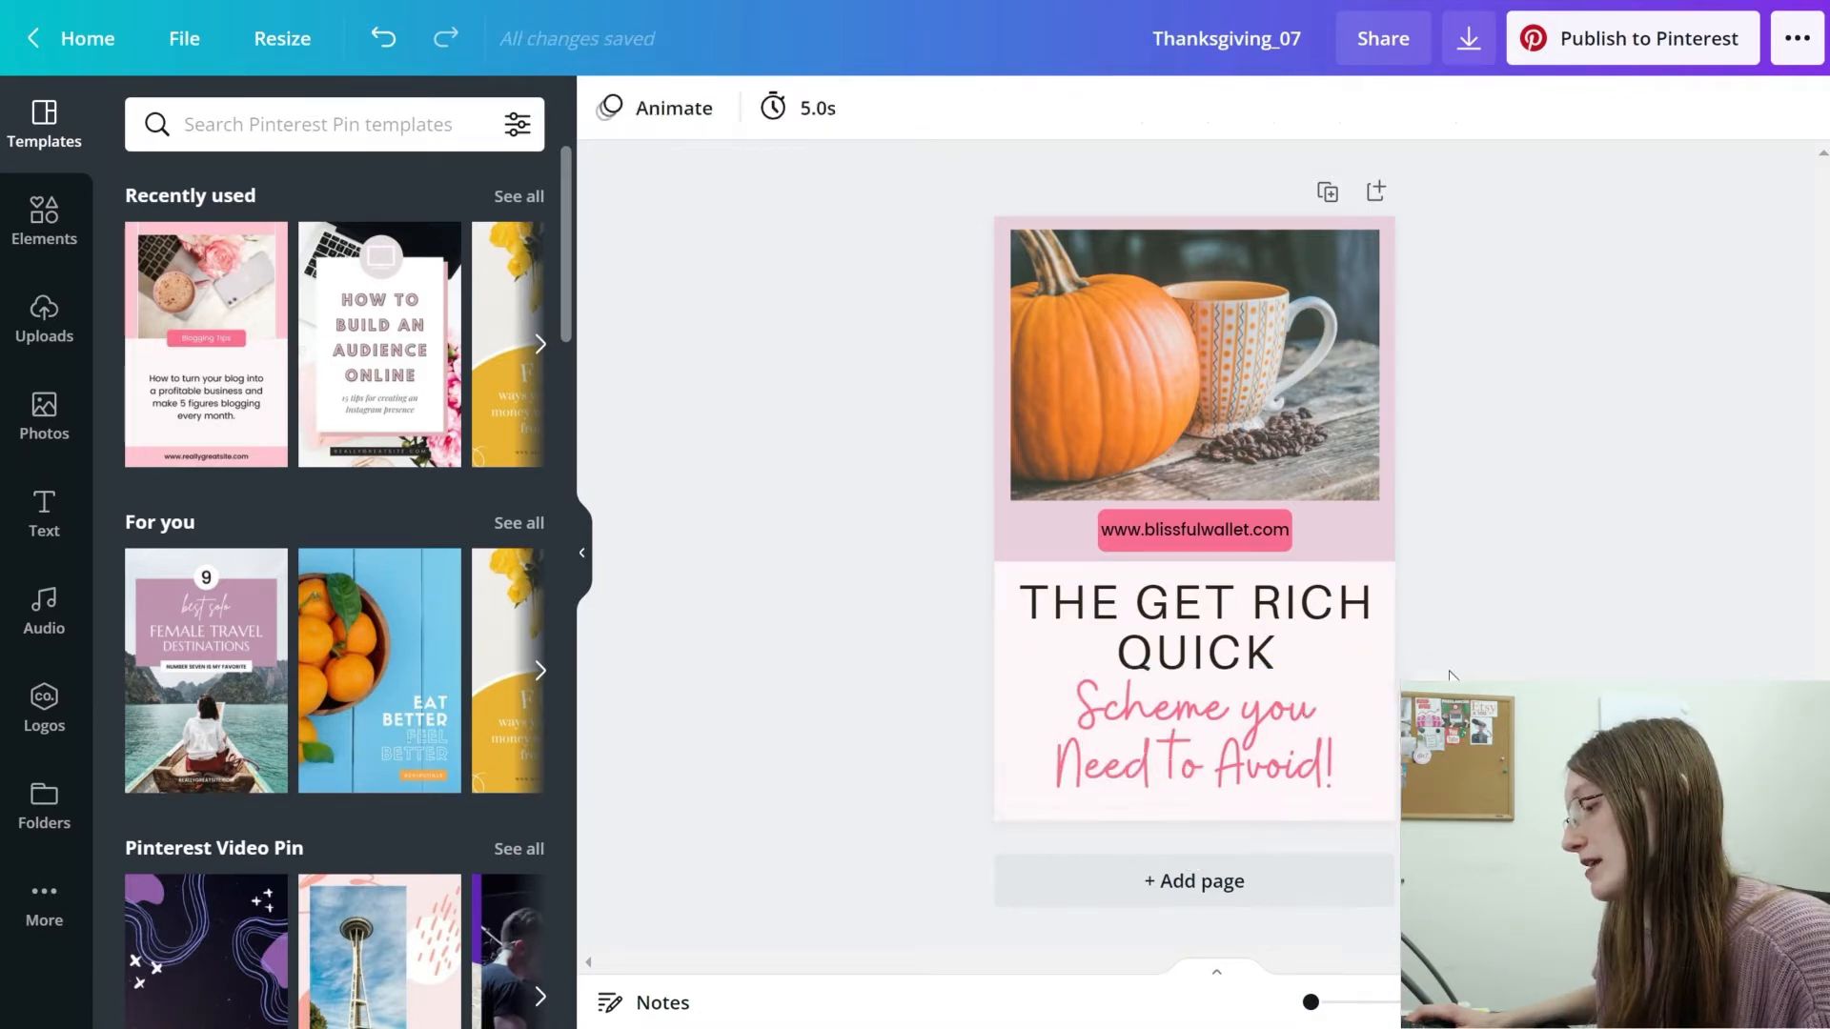
click(1254, 736)
drag(1250, 731, 1241, 736)
Copy the heading "THE GET RICH QUICK" from Thanksgiving_07 over the "HOSTING THANKSGIVING" headings in Thanksgiving_06 and Thanksgiving_08.
click(1245, 608)
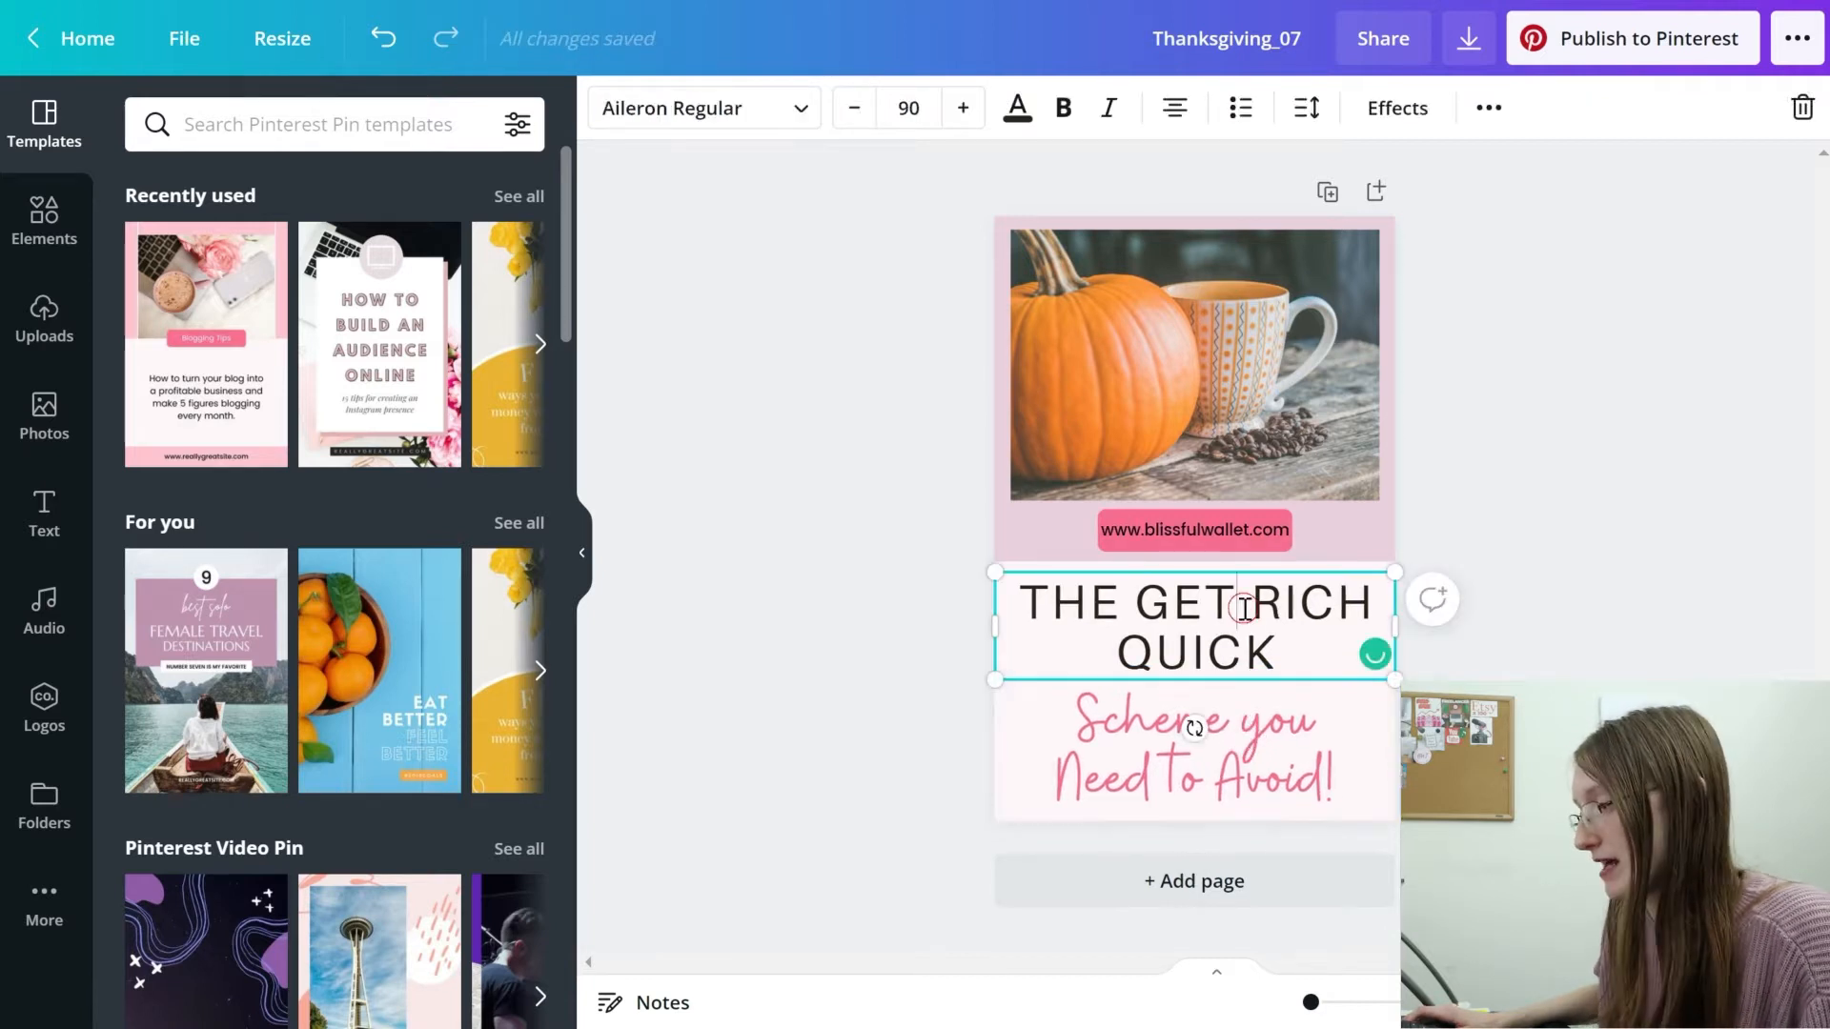
key(ctrl+a)
key(ctrl+c)
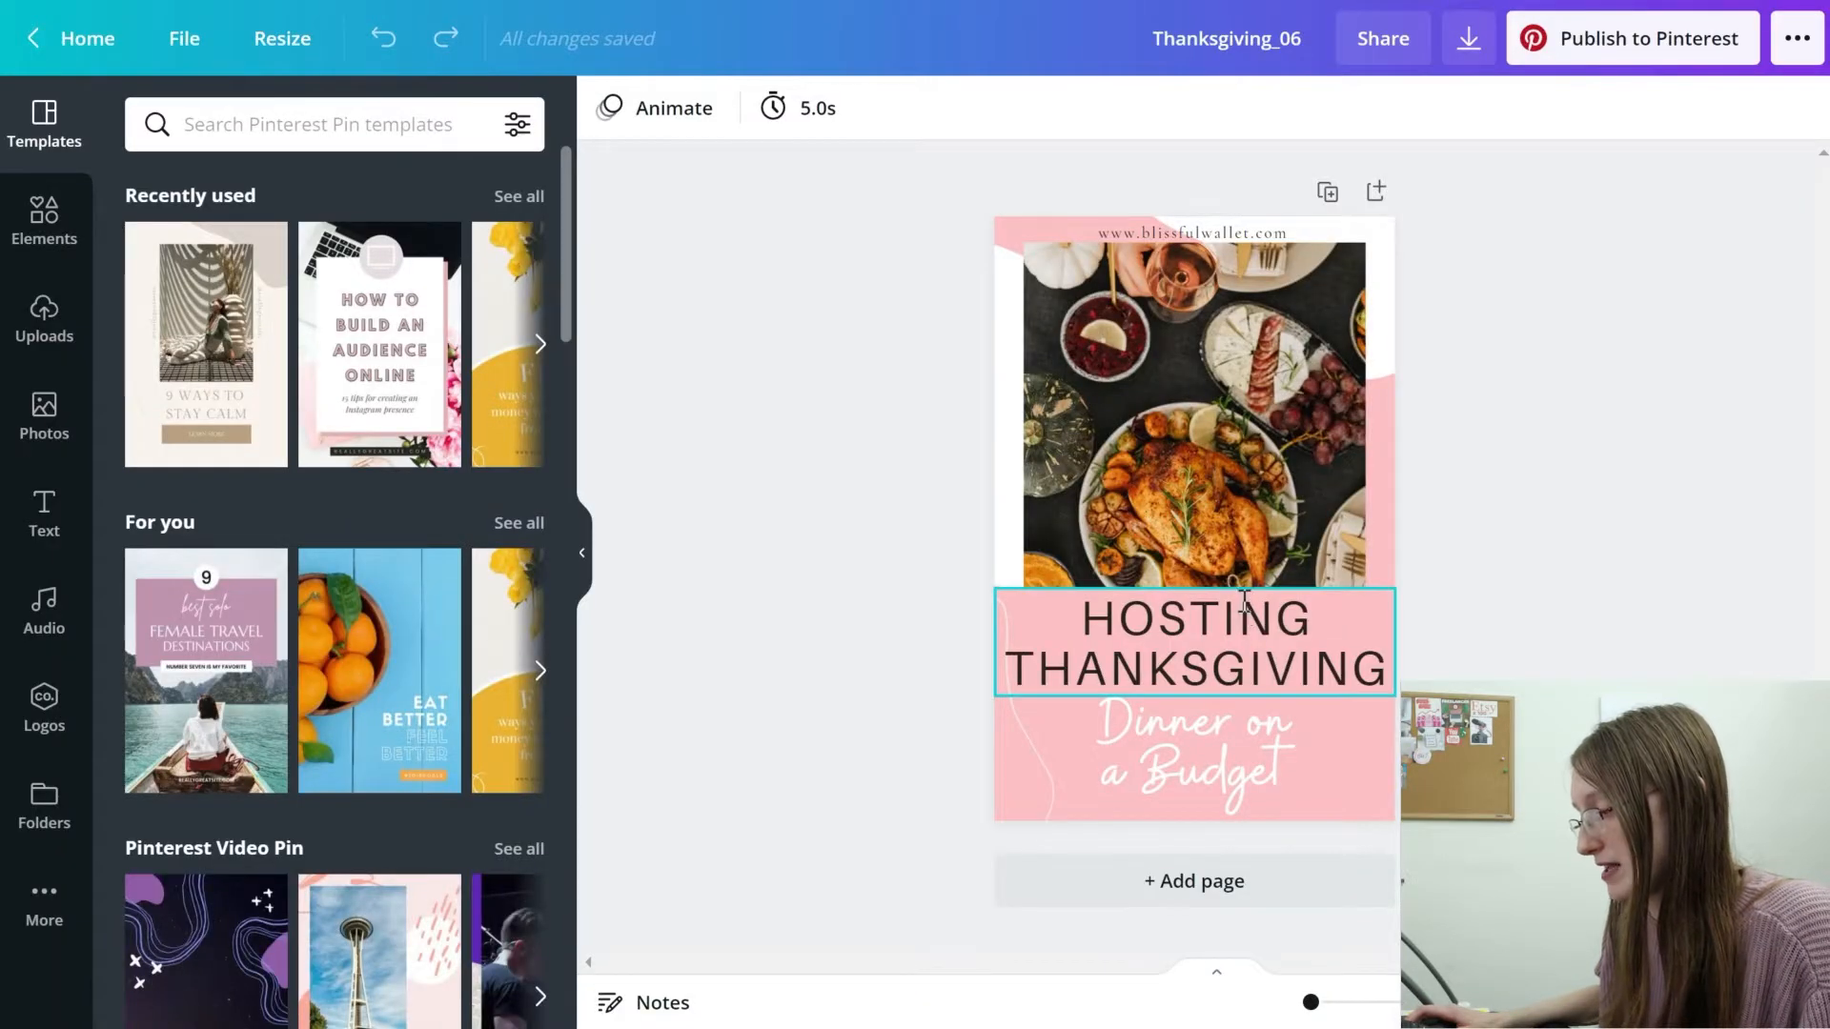
click(1243, 599)
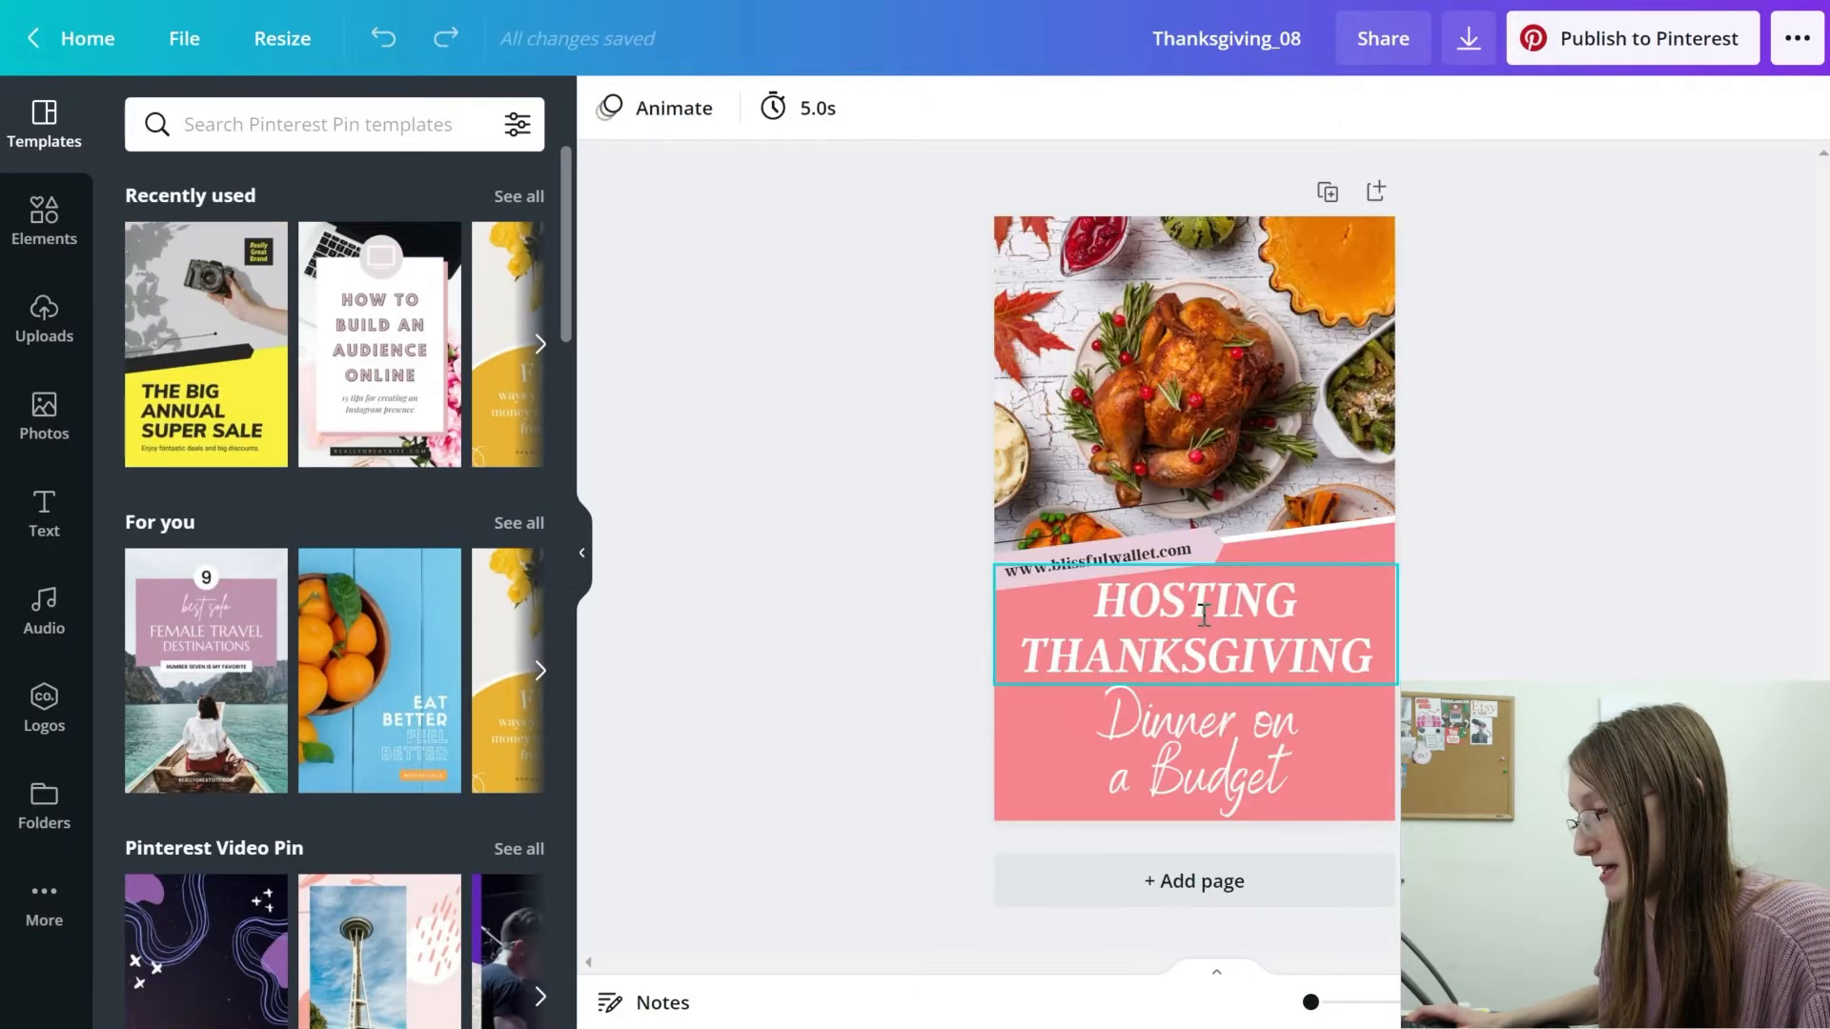
click(1204, 615)
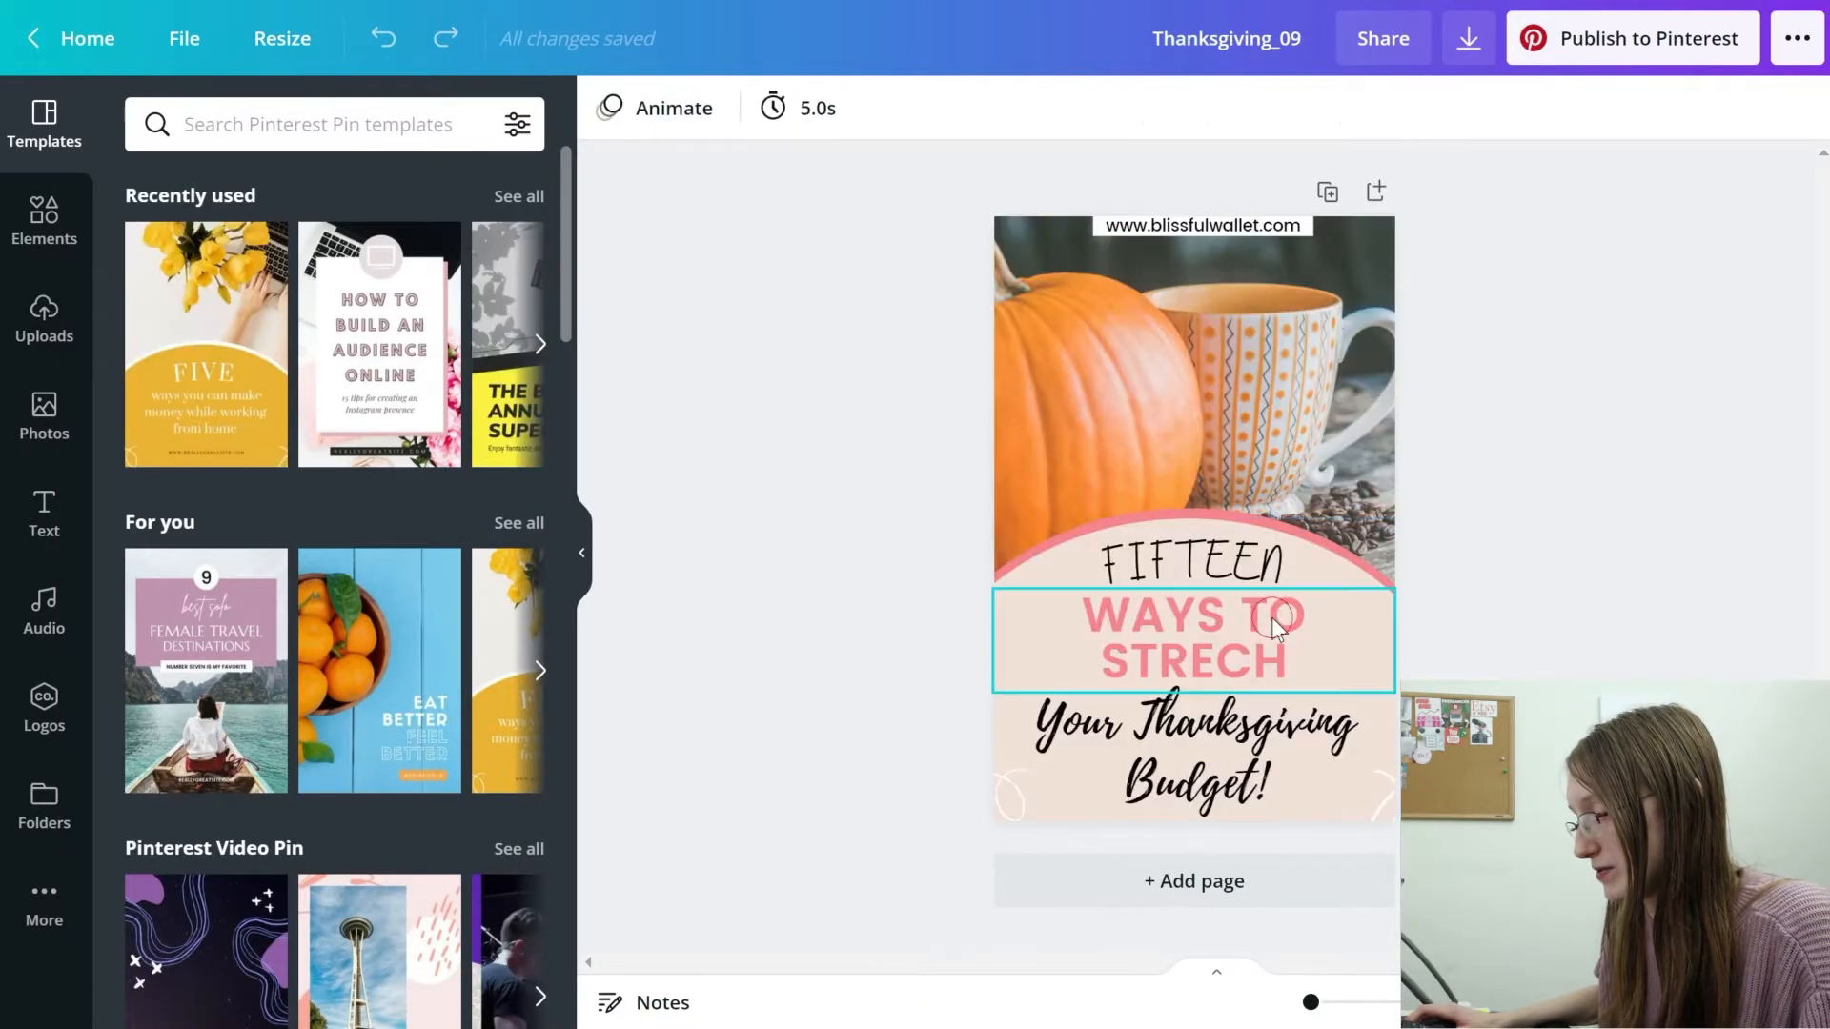
Replace the "WAYS TO STRECH" heading in Thanksgiving_09 with the copied text "THE GET RICH QUICK".
click(1277, 610)
key(ctrl+a)
key(ctrl+v)
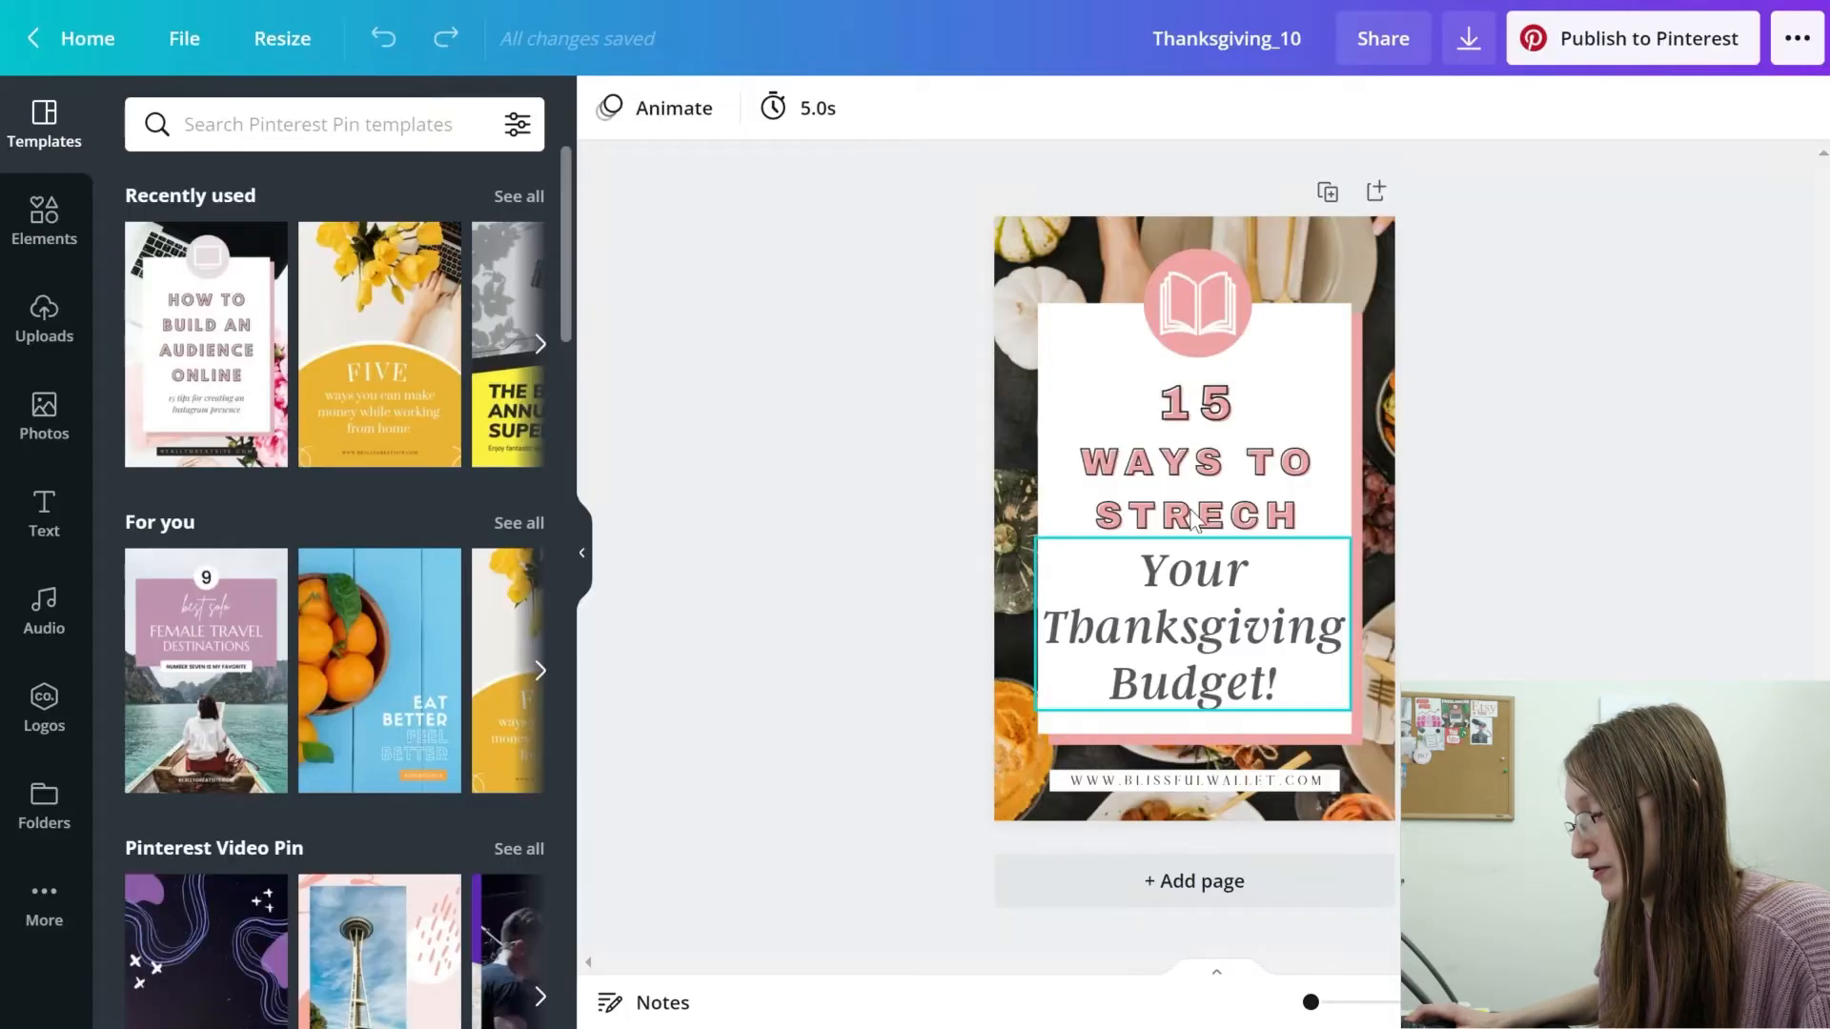
Replace the "WAYS TO STRECH" text below the number in Thanksgiving_10 with the copied heading "THE GET RICH QUICK".
click(1196, 405)
click(1121, 489)
key(ctrl+a)
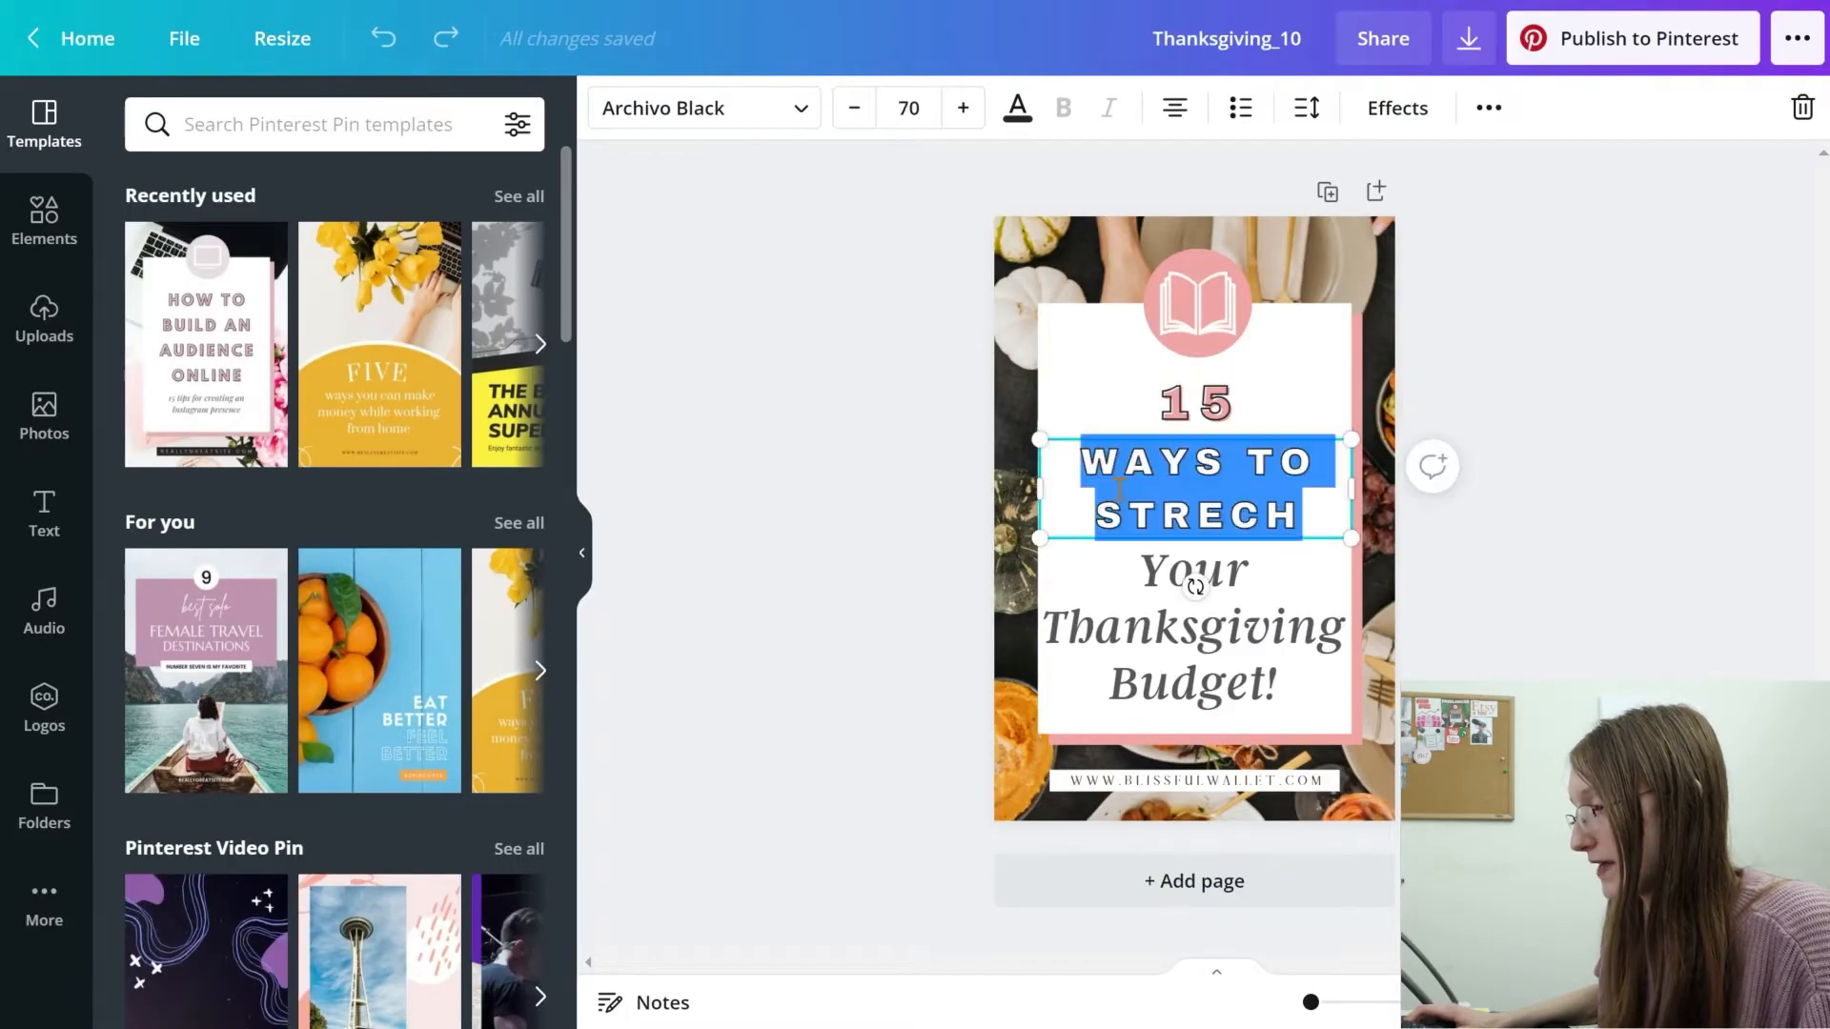
key(ctrl+v)
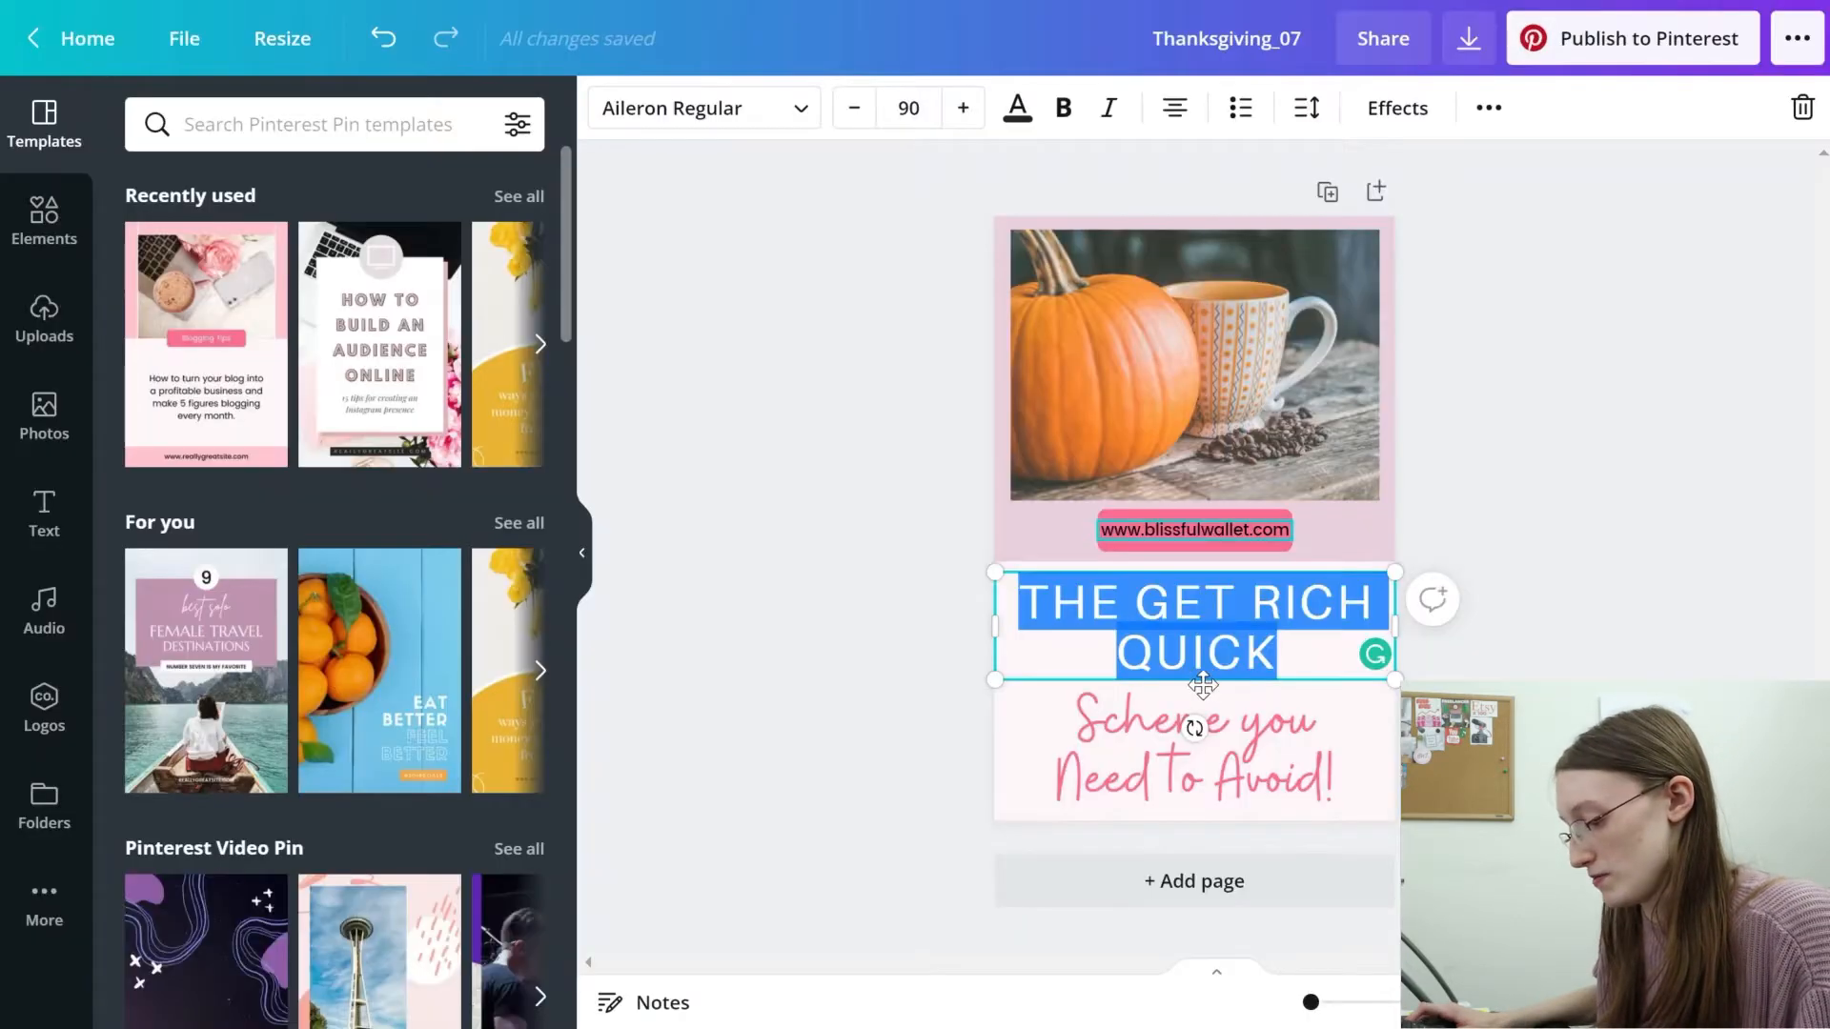
Copy the script text "Scheme you Need to Avoid!" from Thanksgiving_07 over the subtitle in Thanksgiving_06 and delete its trailing blank line.
click(1087, 732)
key(ctrl+a)
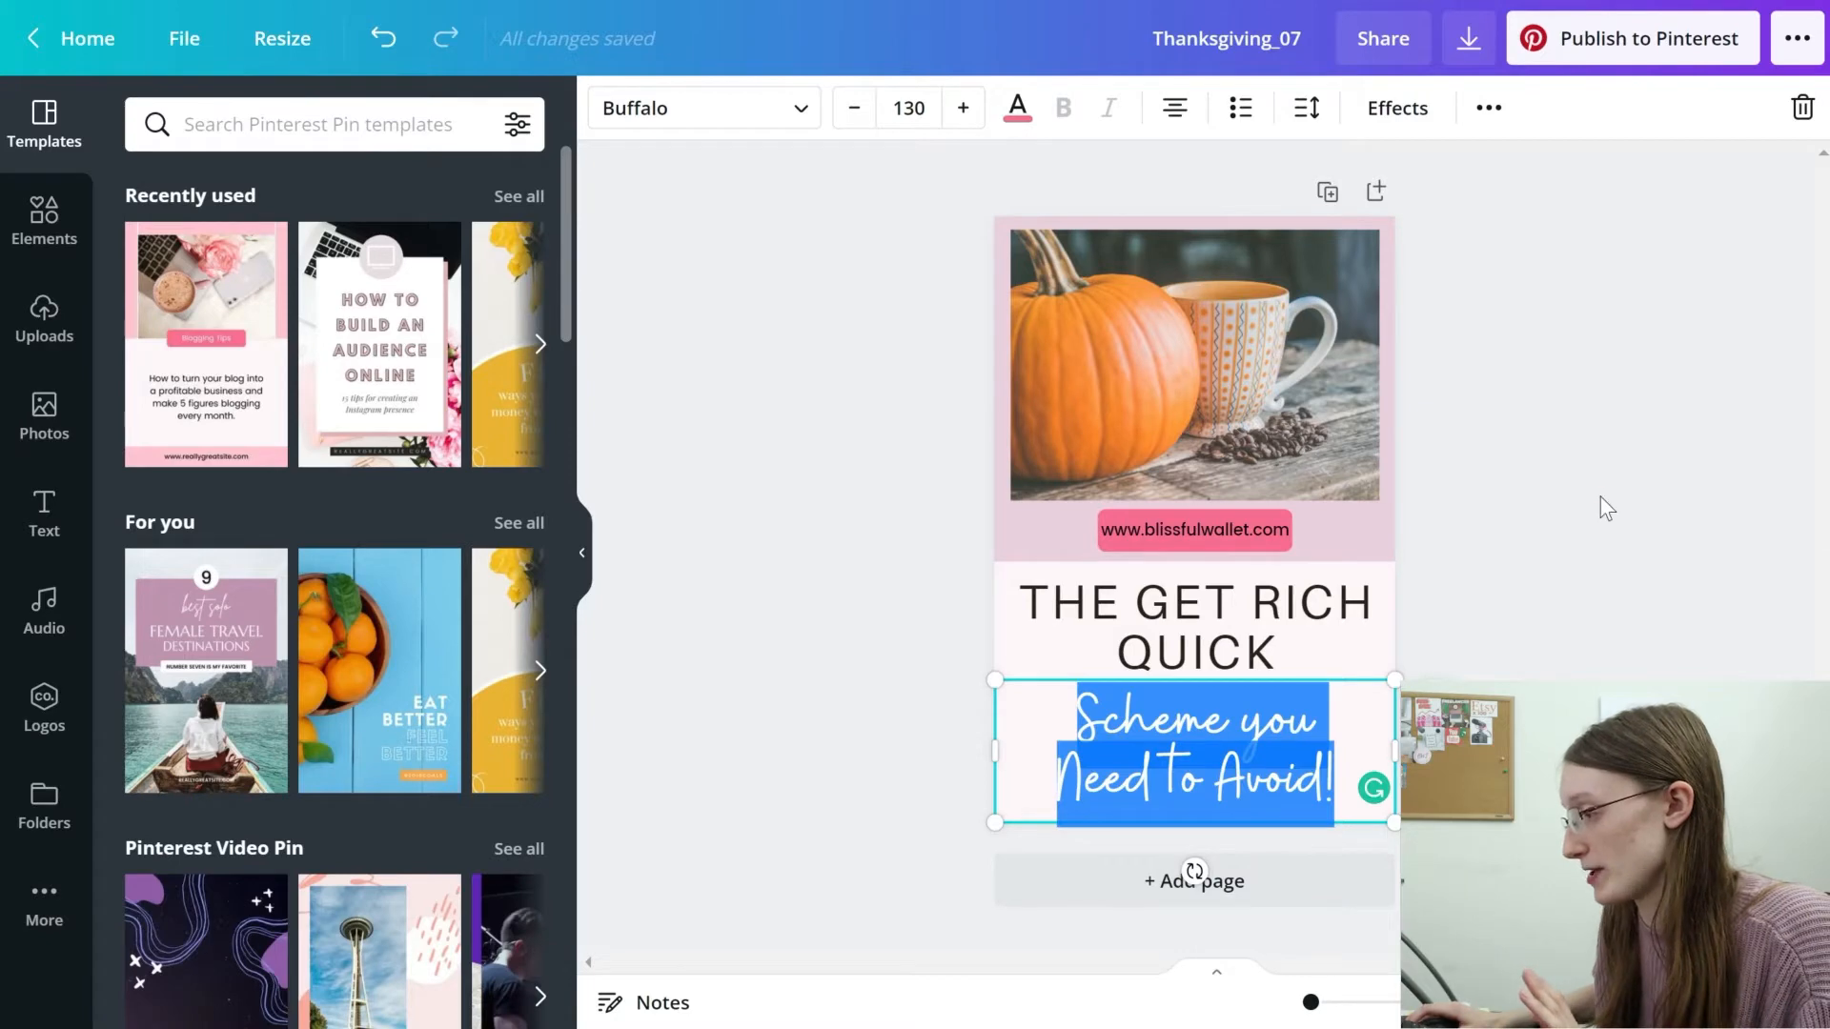
click(1561, 506)
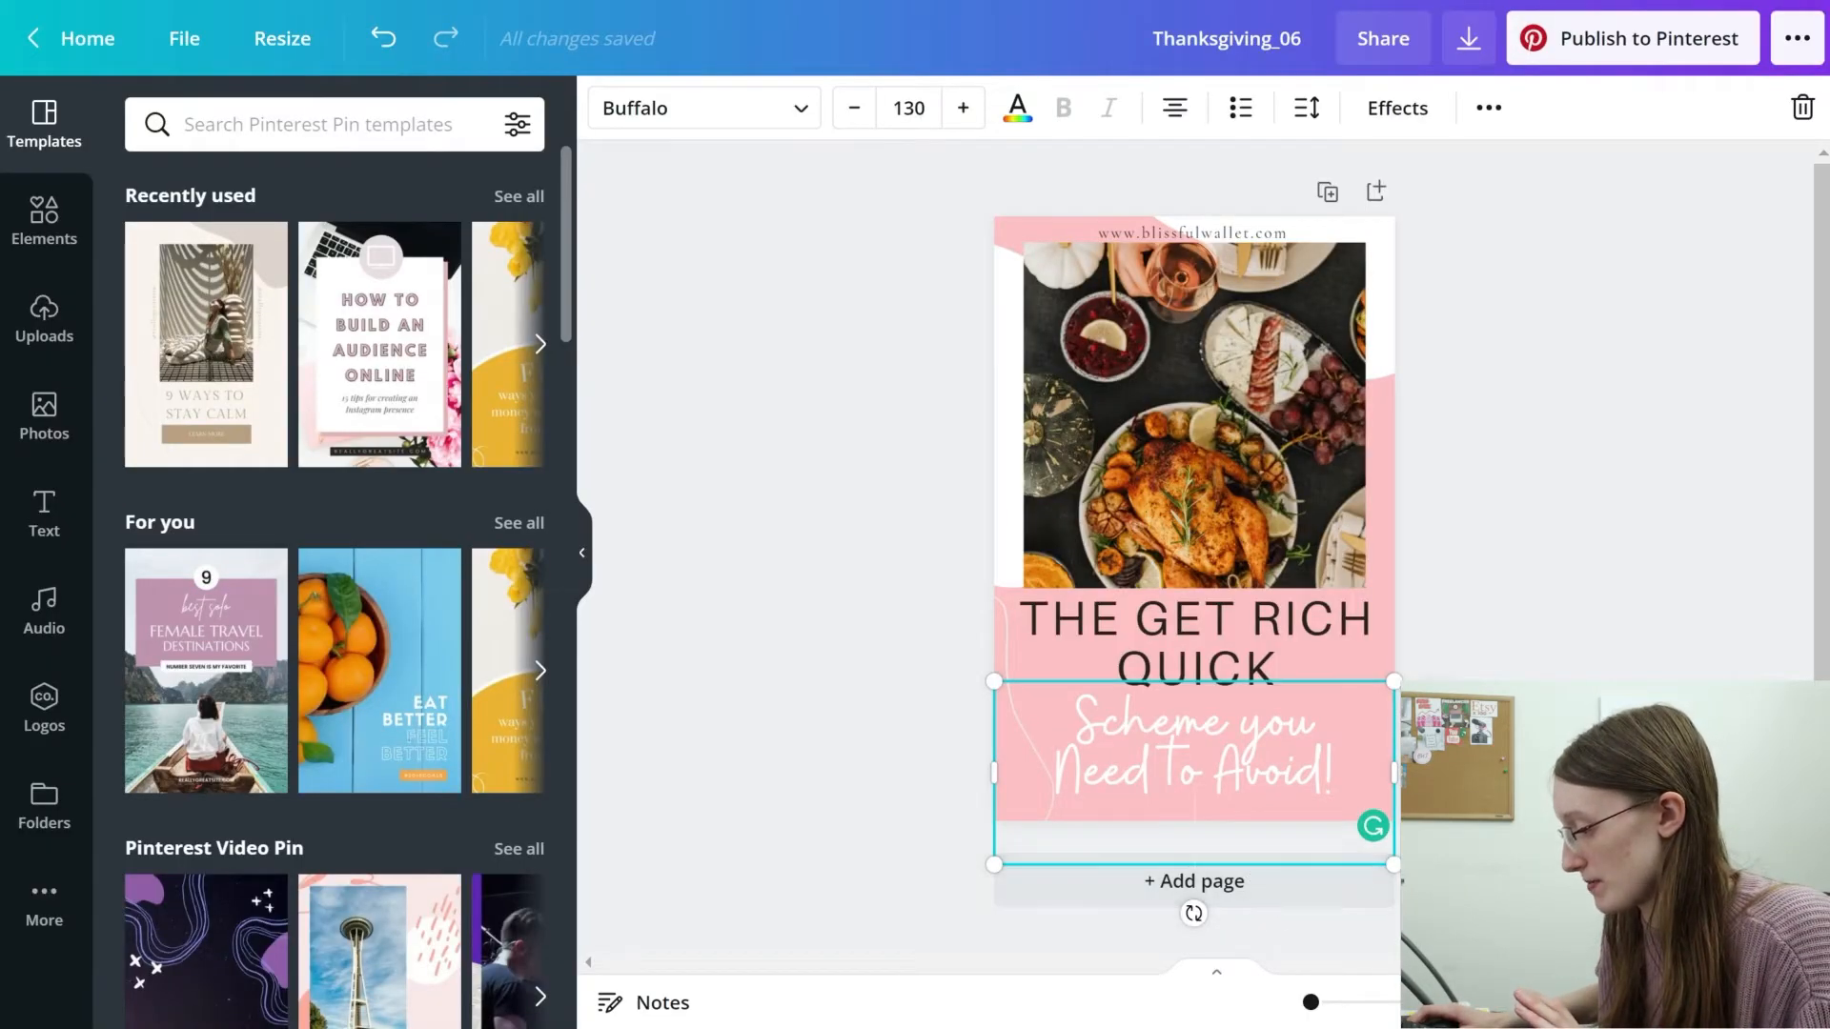
key(BackSpace)
key(Escape)
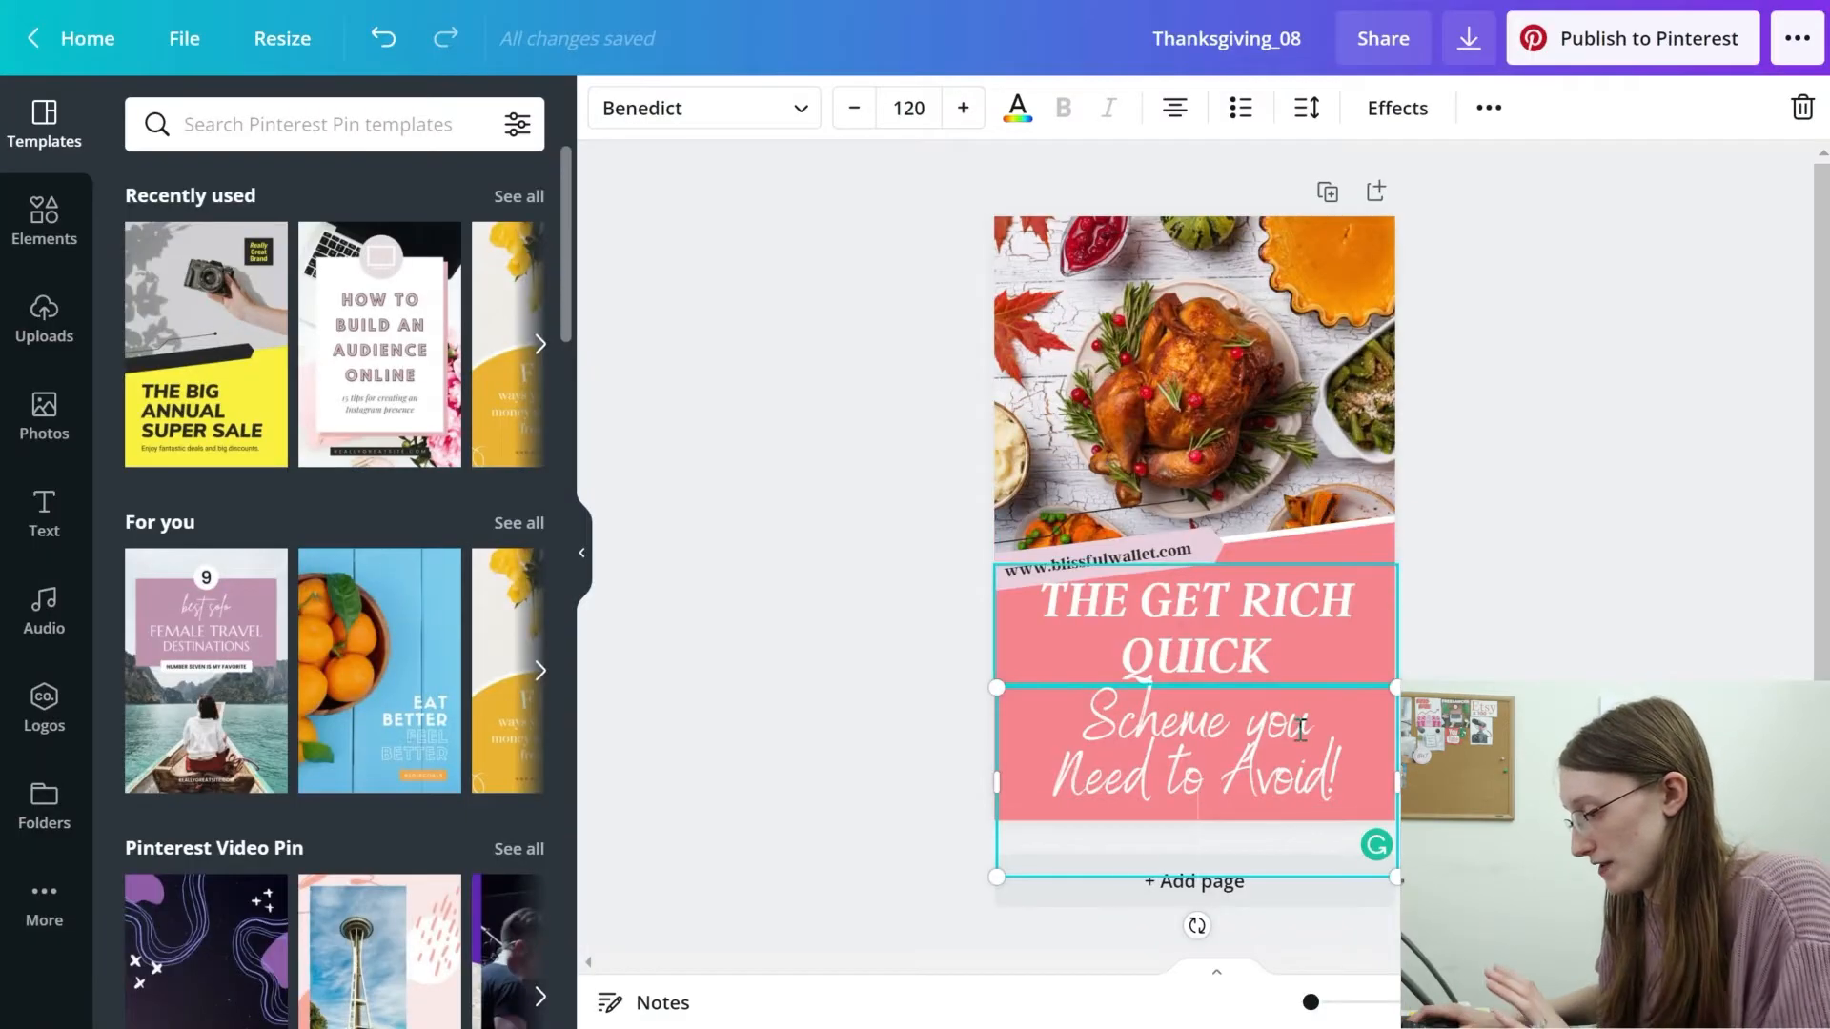
In Thanksgiving_08, remove the blank line after "Scheme you Need to Avoid!" and slightly reduce the font size of the heading above it.
key(BackSpace)
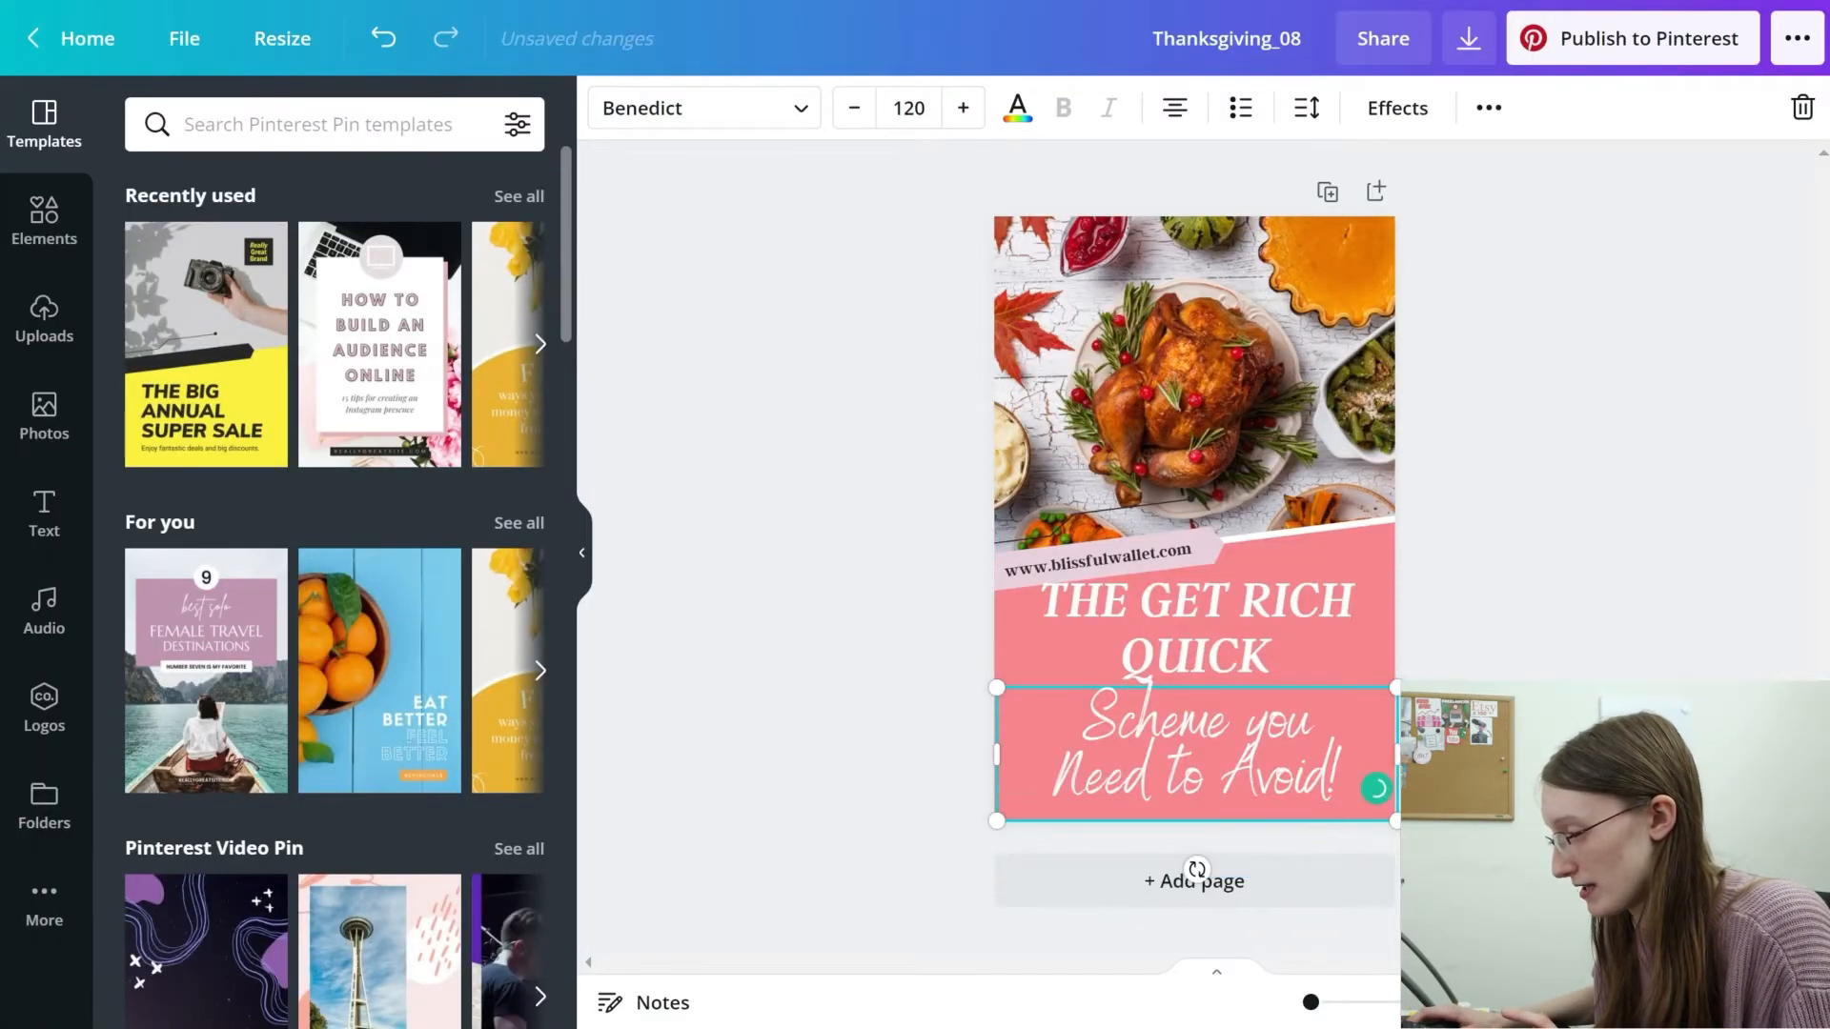
click(1246, 648)
click(855, 109)
click(854, 111)
click(854, 111)
click(854, 110)
click(706, 494)
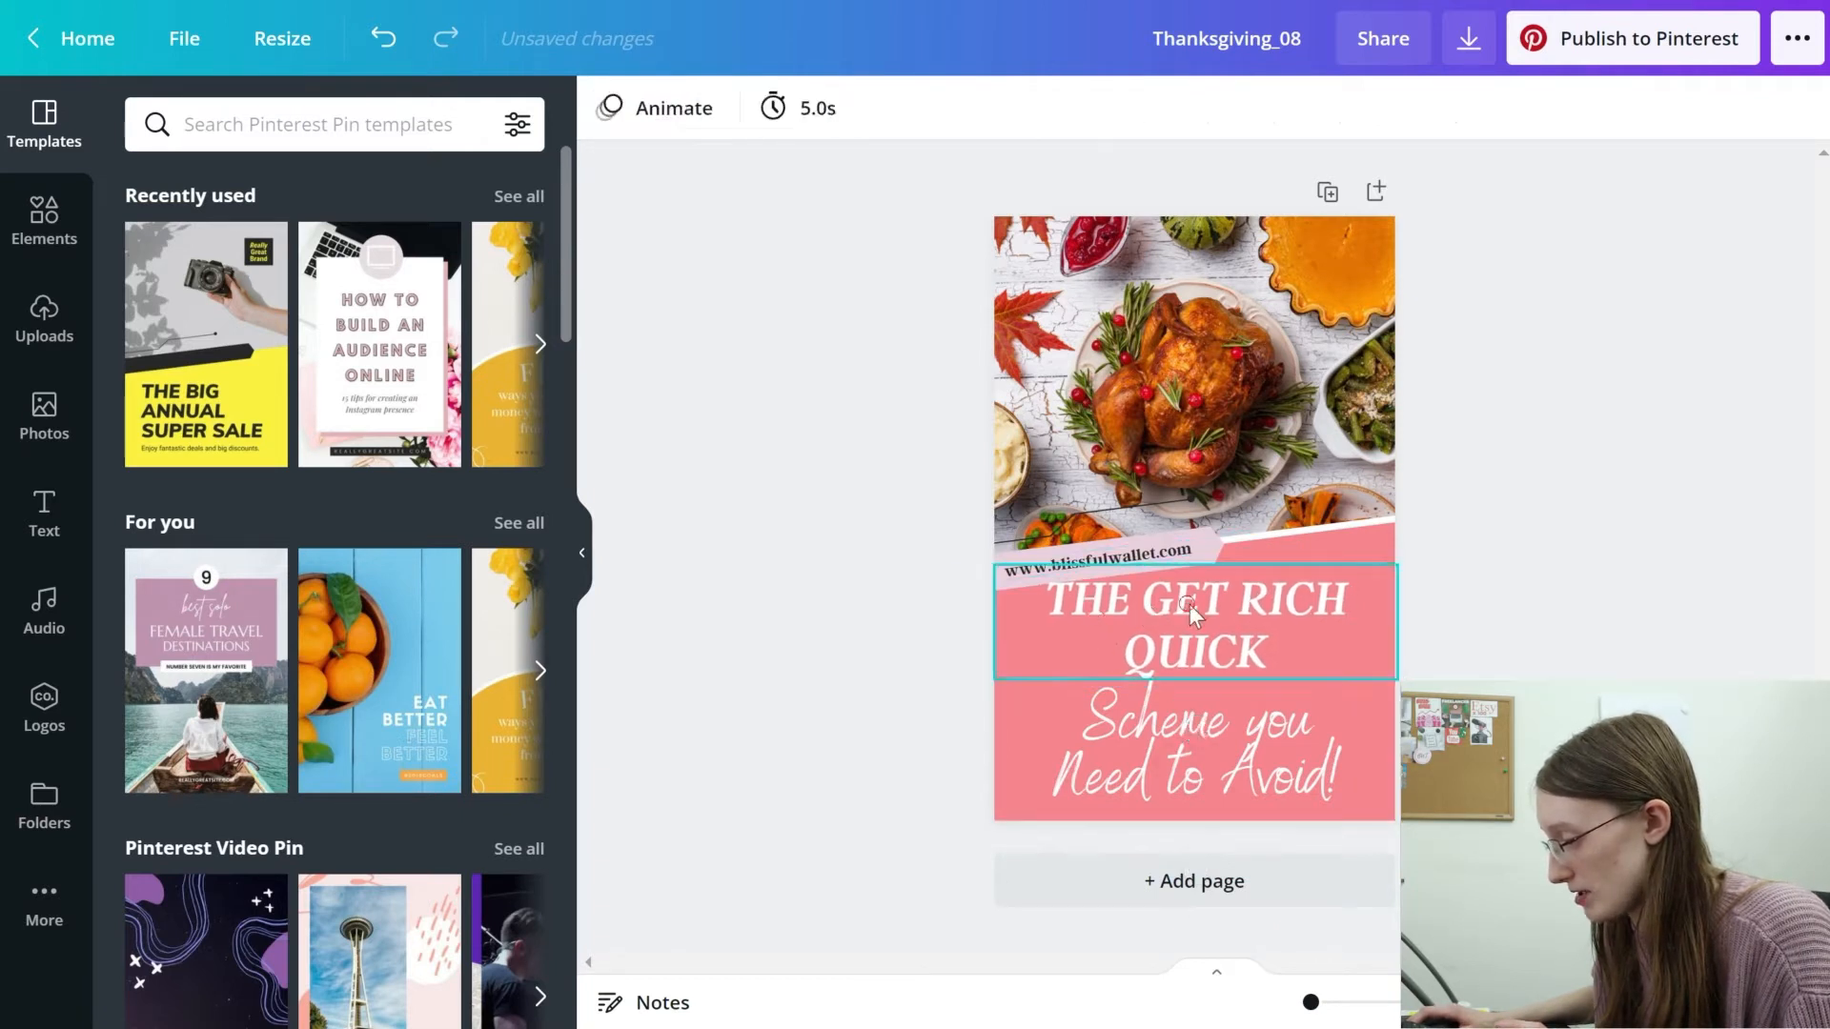
click(917, 627)
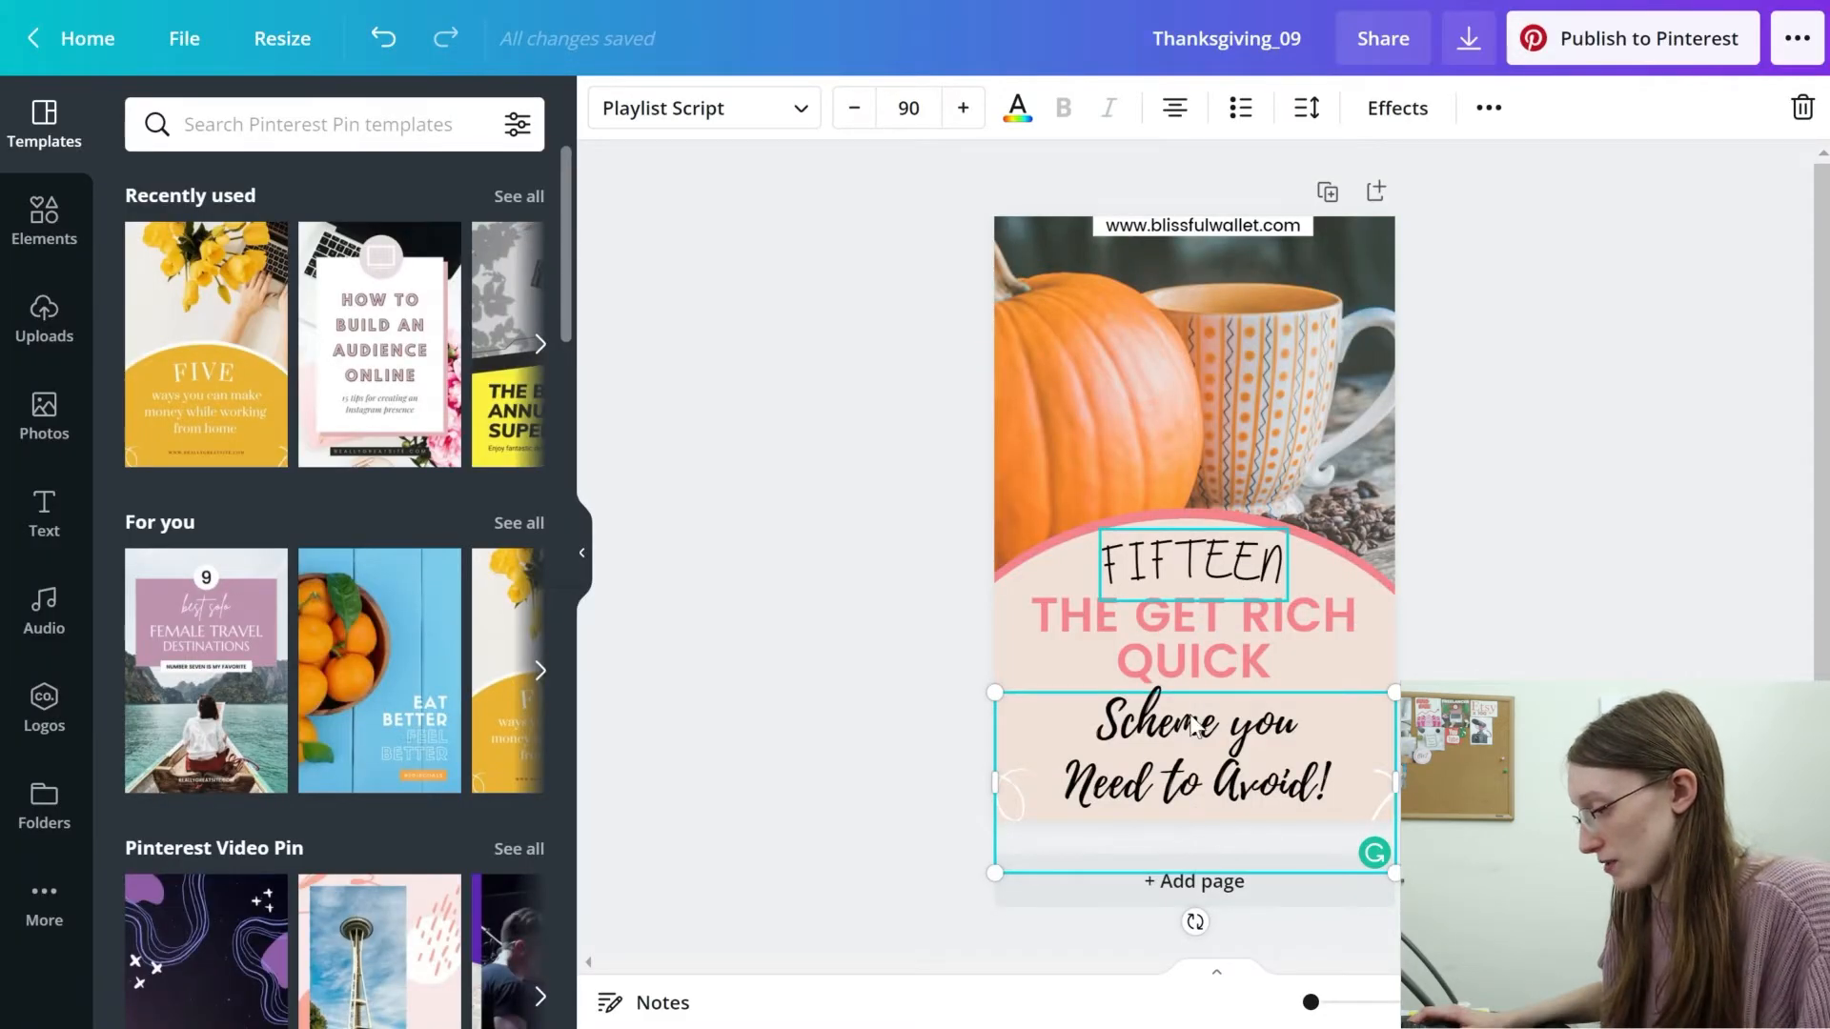
Replace the word "FIFTEEN" above the pink heading in Thanksgiving_09 with "THE".
click(1212, 794)
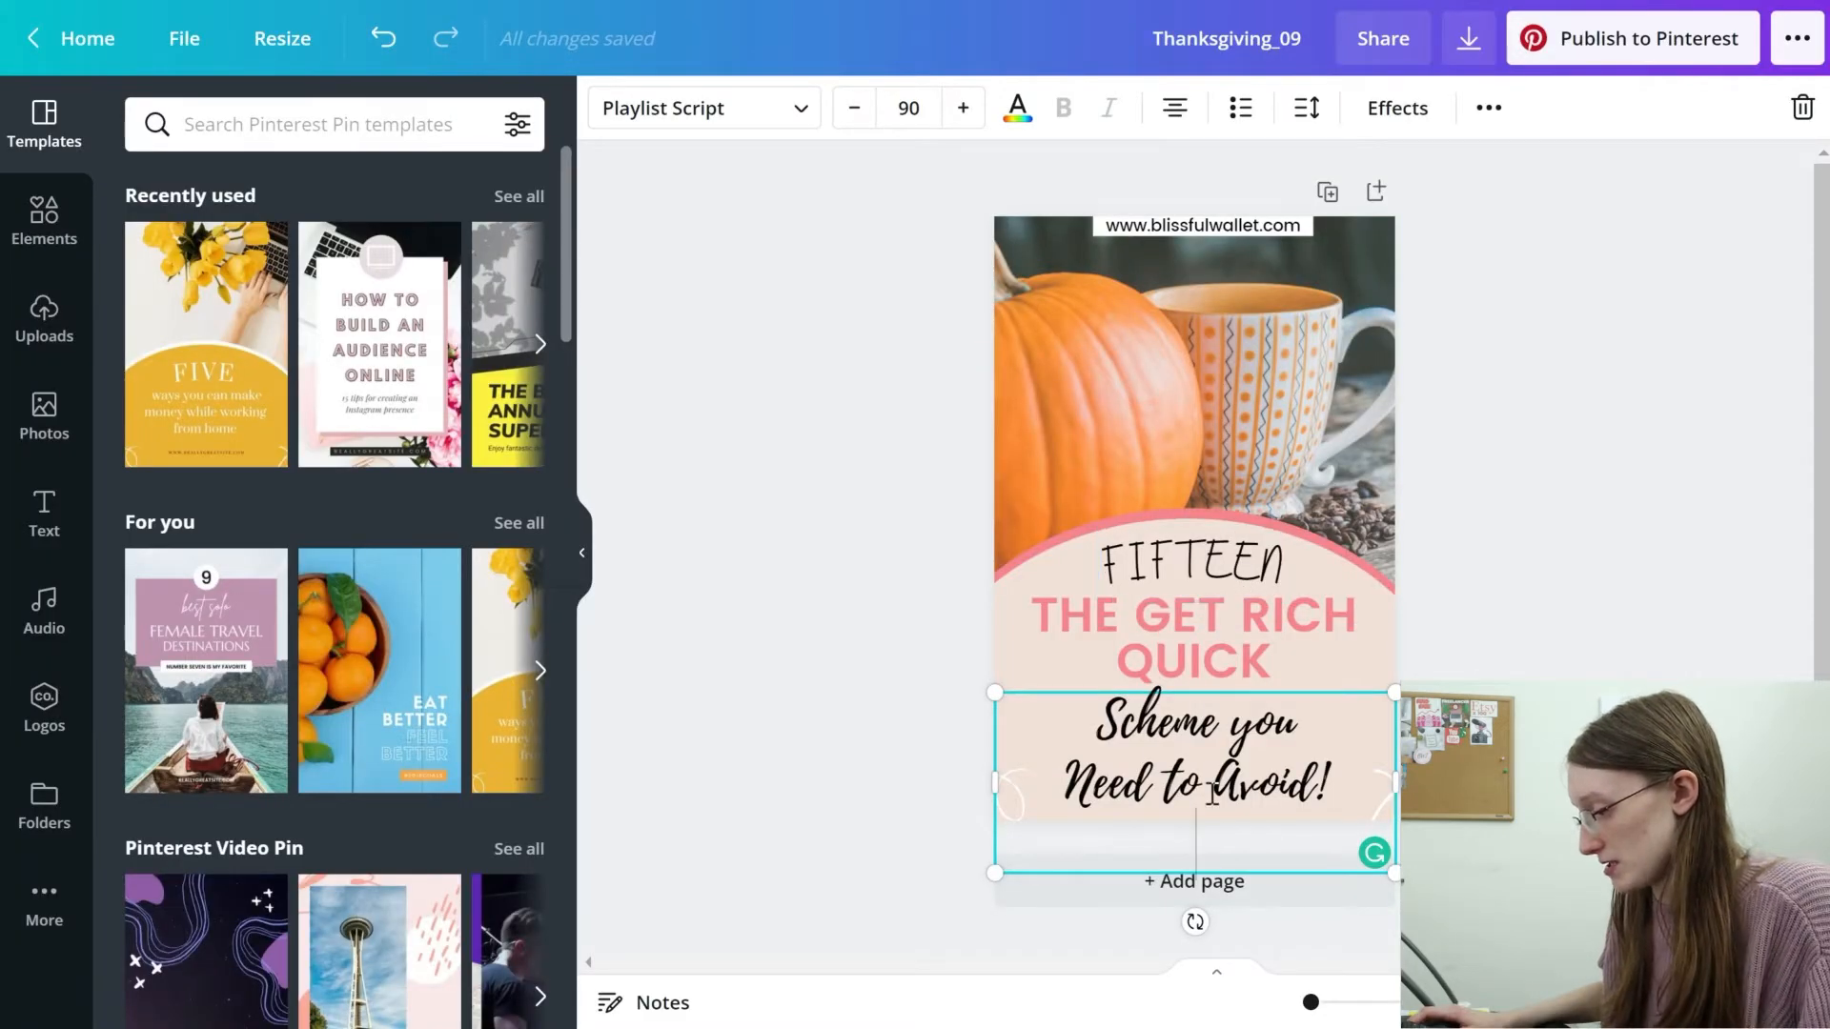
click(1204, 574)
click(1189, 564)
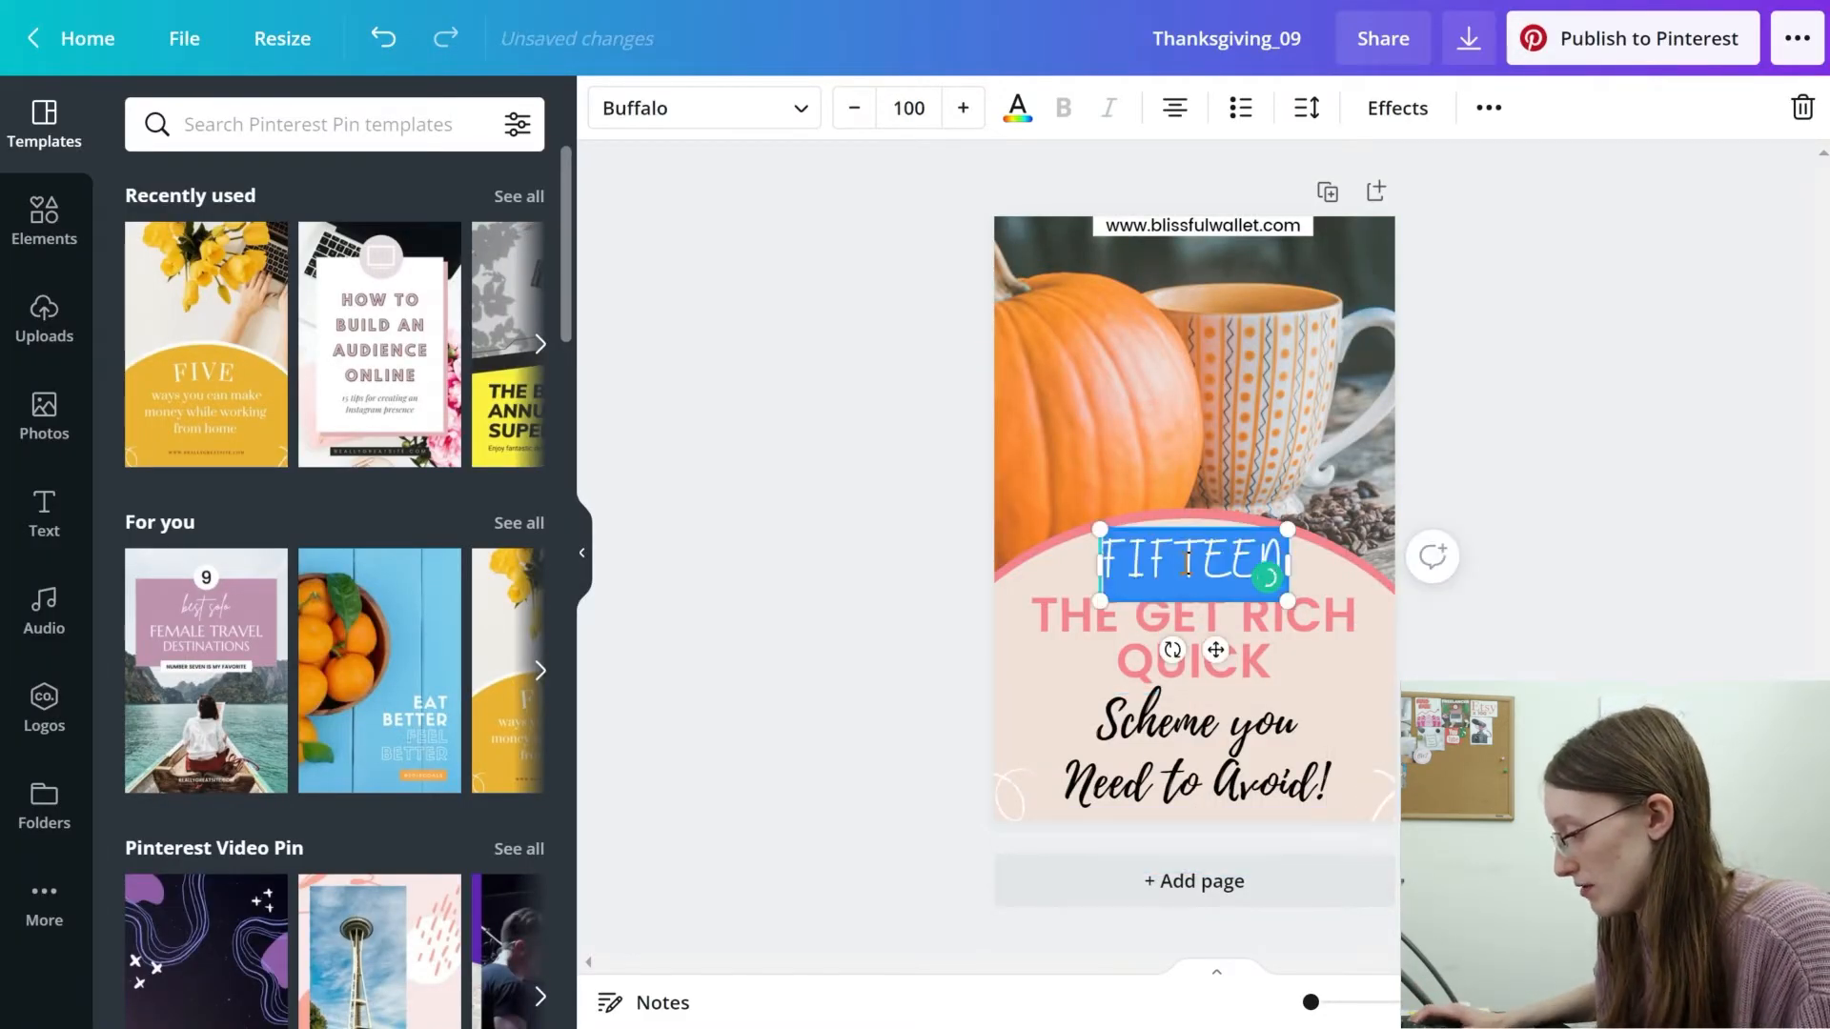
text(THE)
Change the Thanksgiving_09 heading to "GET RICH QUICK SCHEME" and the script text below to "you Need to Avoid!" at size 100.
click(1129, 615)
click(1128, 615)
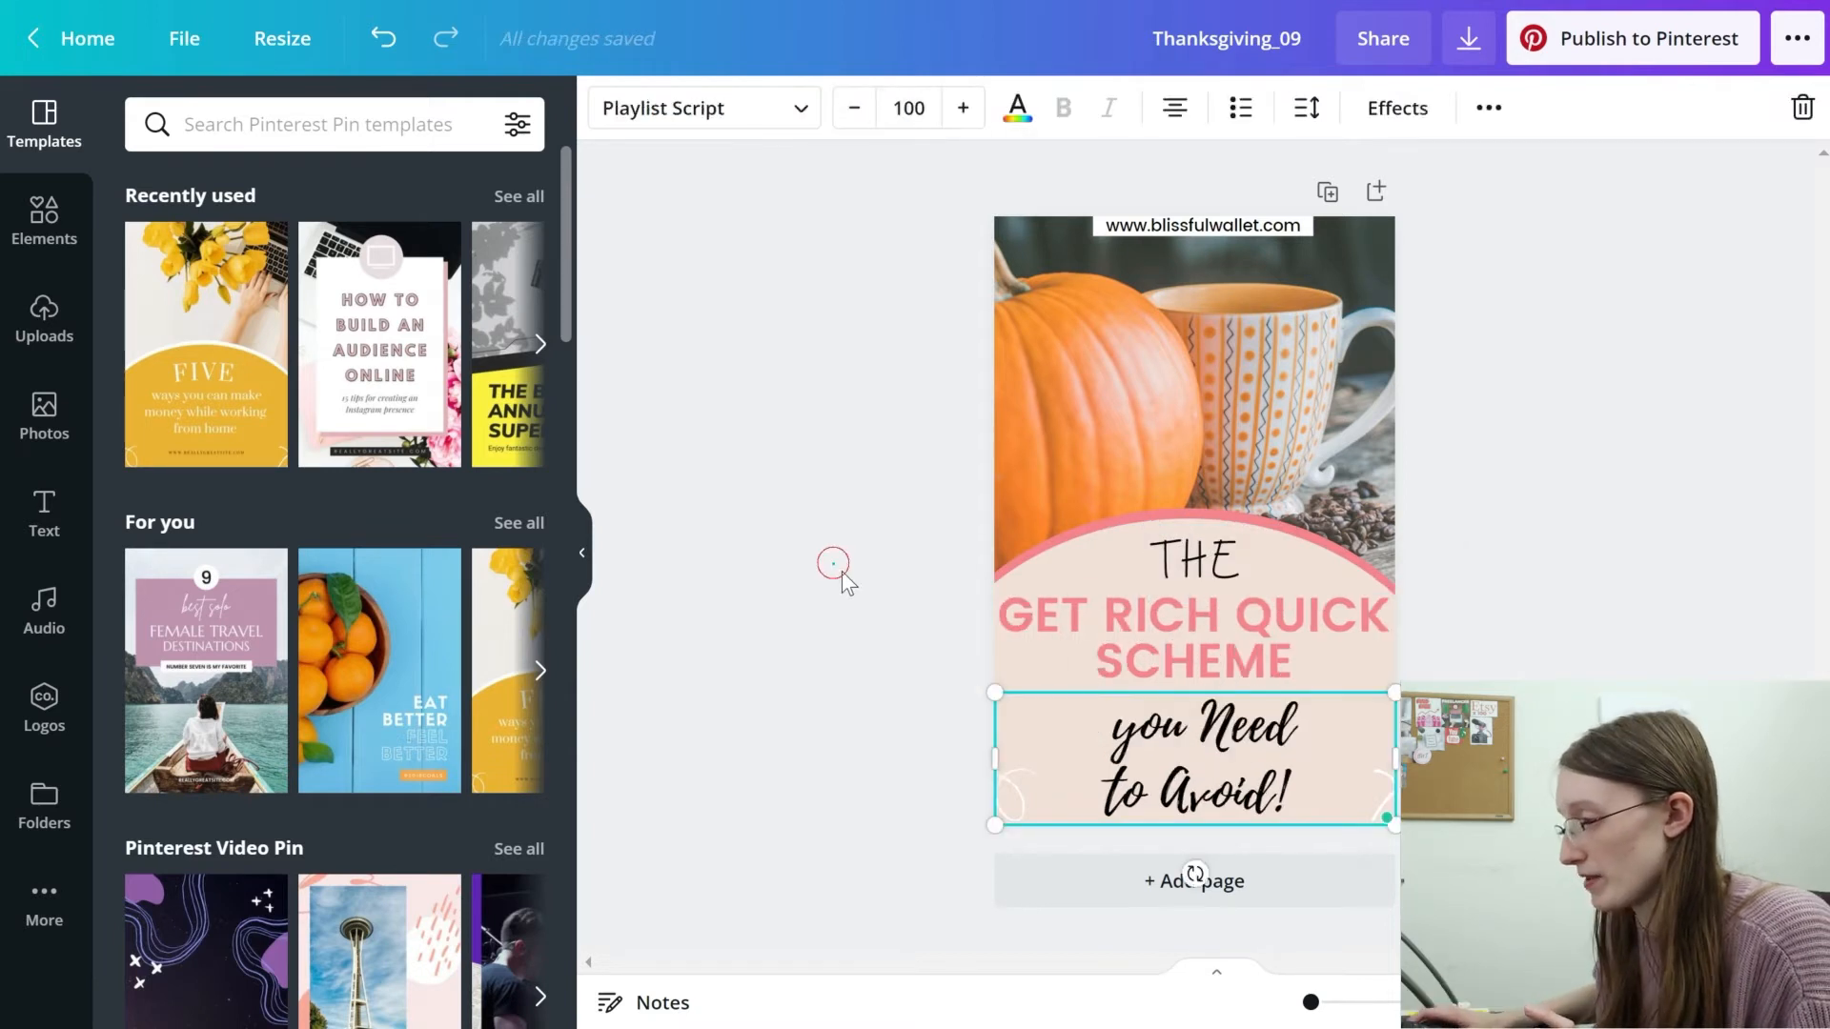
click(838, 563)
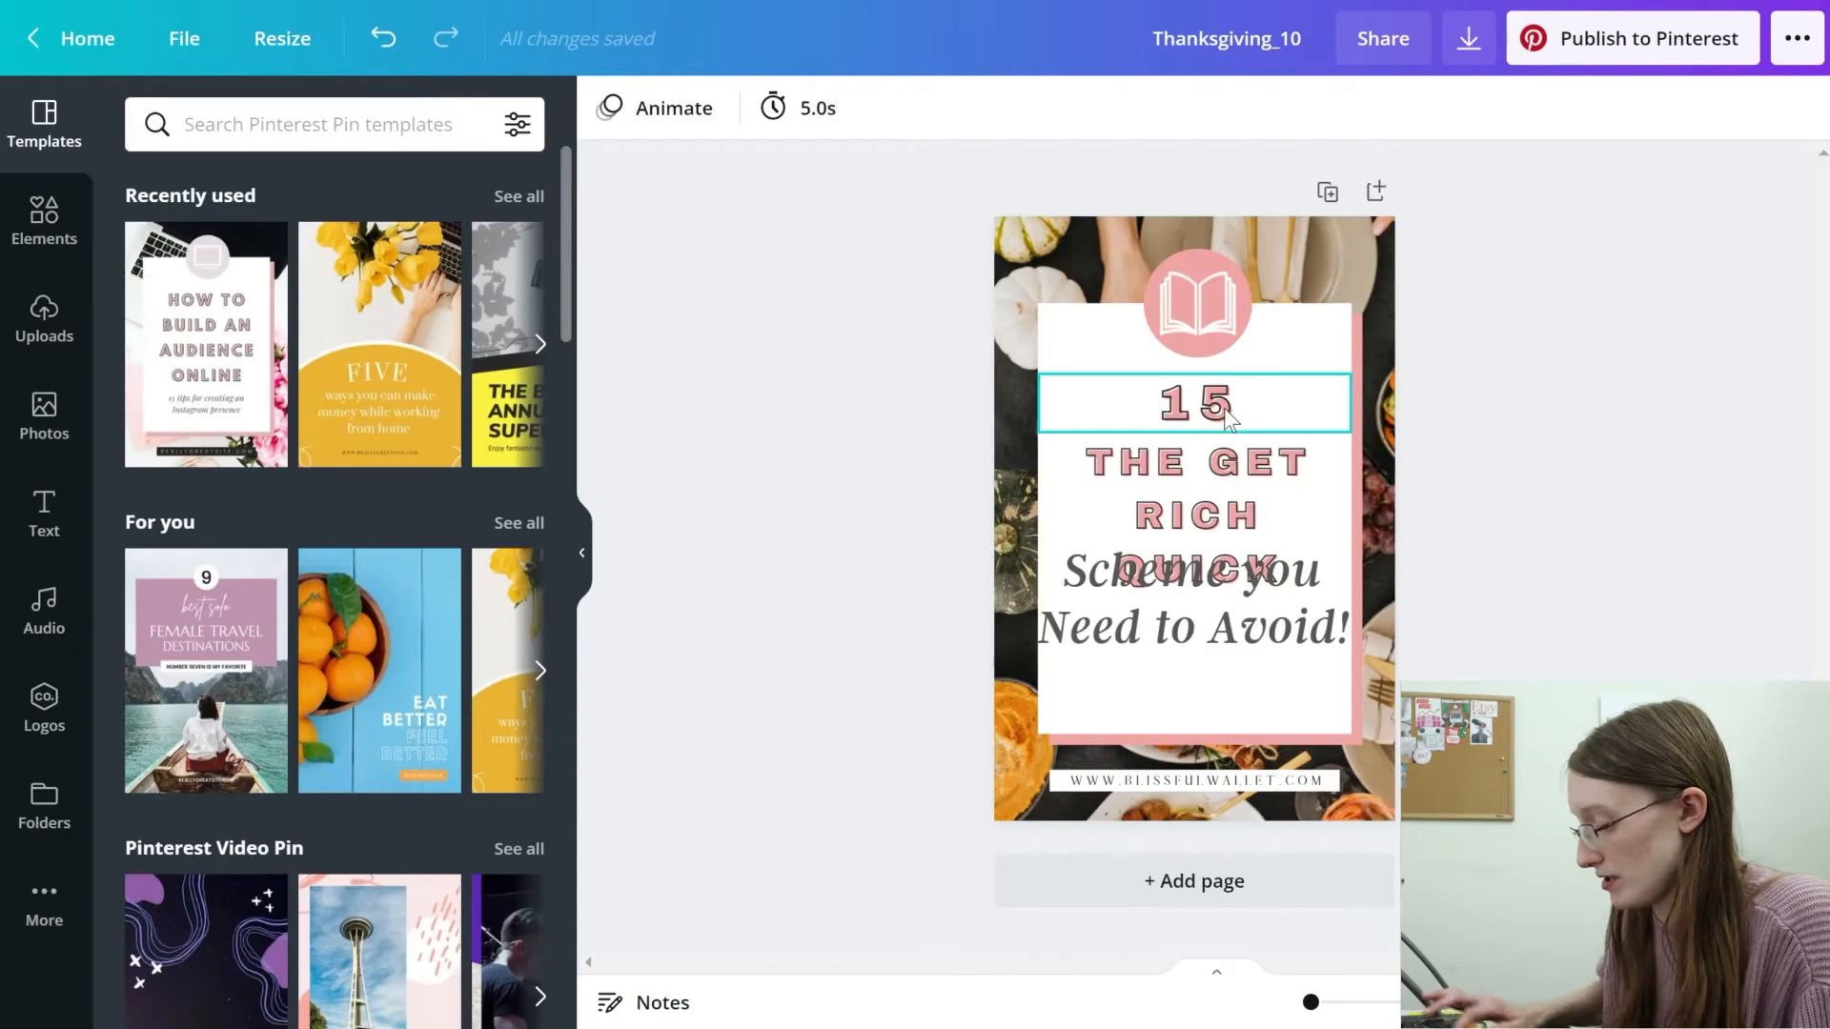
Replace the number "15" under the book icon in Thanksgiving_10 with "THE".
click(1224, 408)
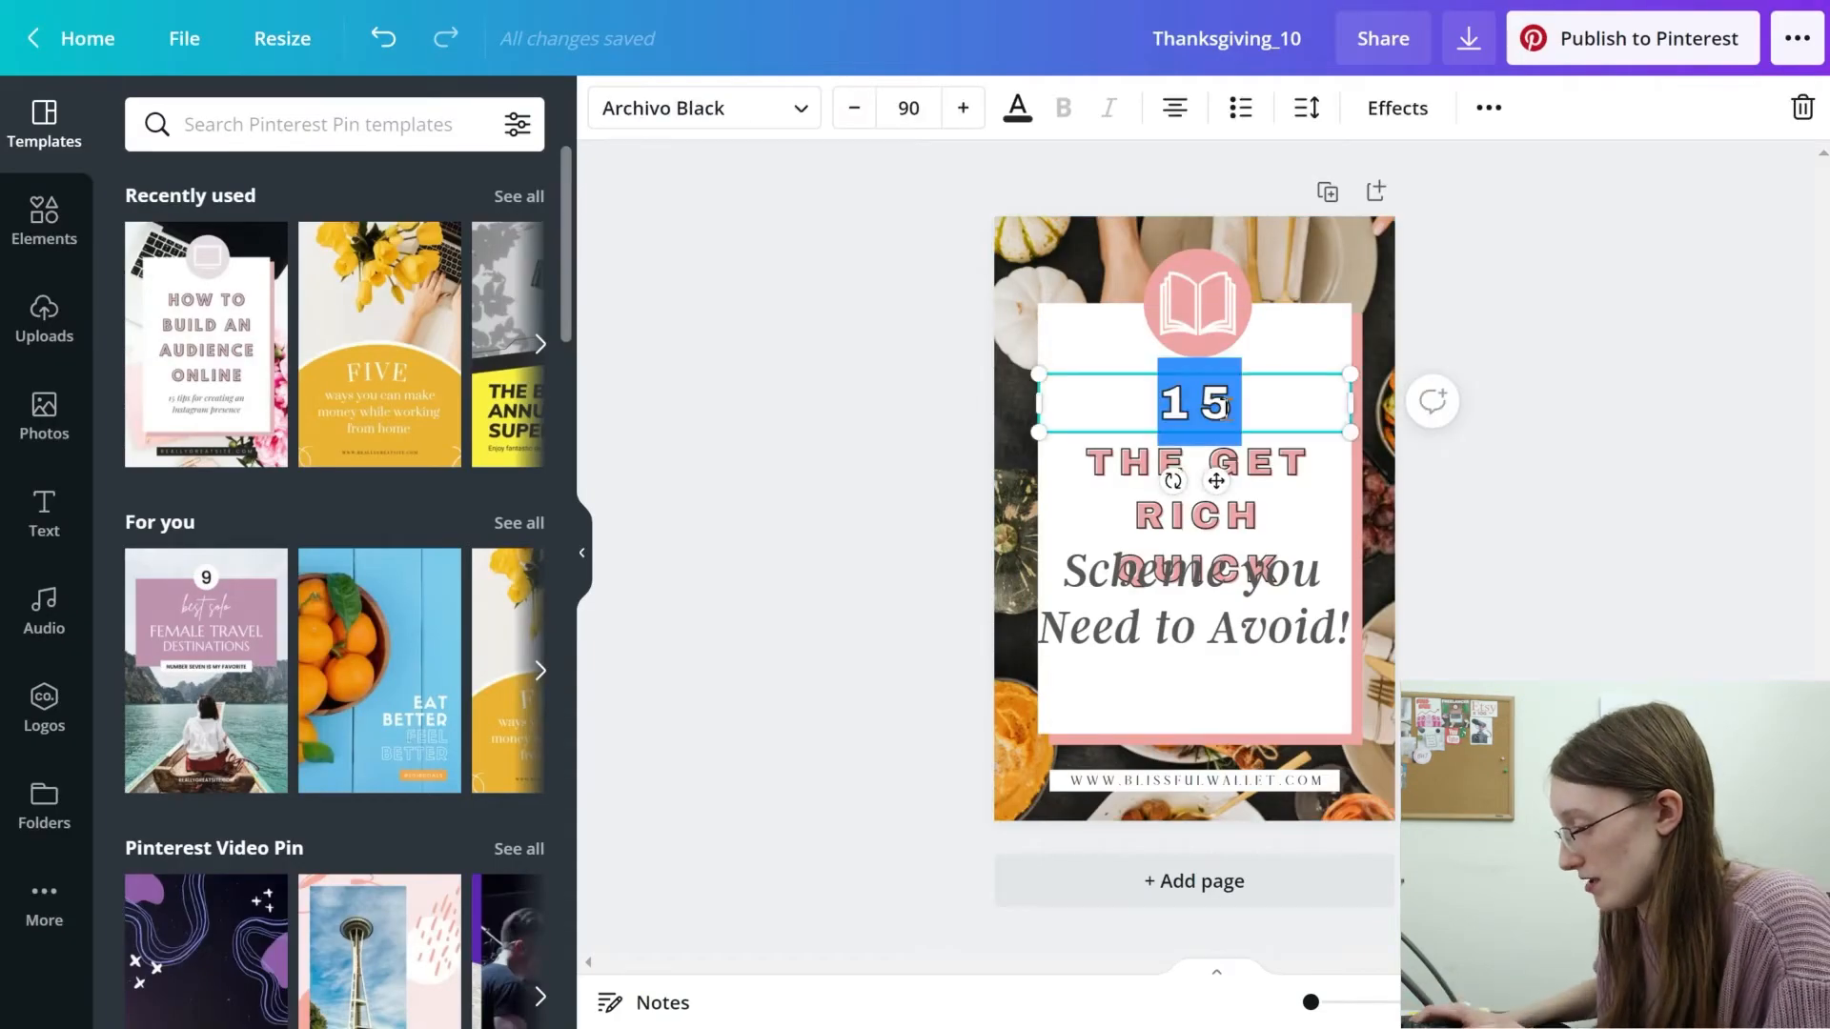
click(1224, 408)
text(THE)
Shorten the second heading in Thanksgiving_10 to "GET RICH QUICK" and move it and the italic subtitle lower so they do not overlap.
click(1202, 466)
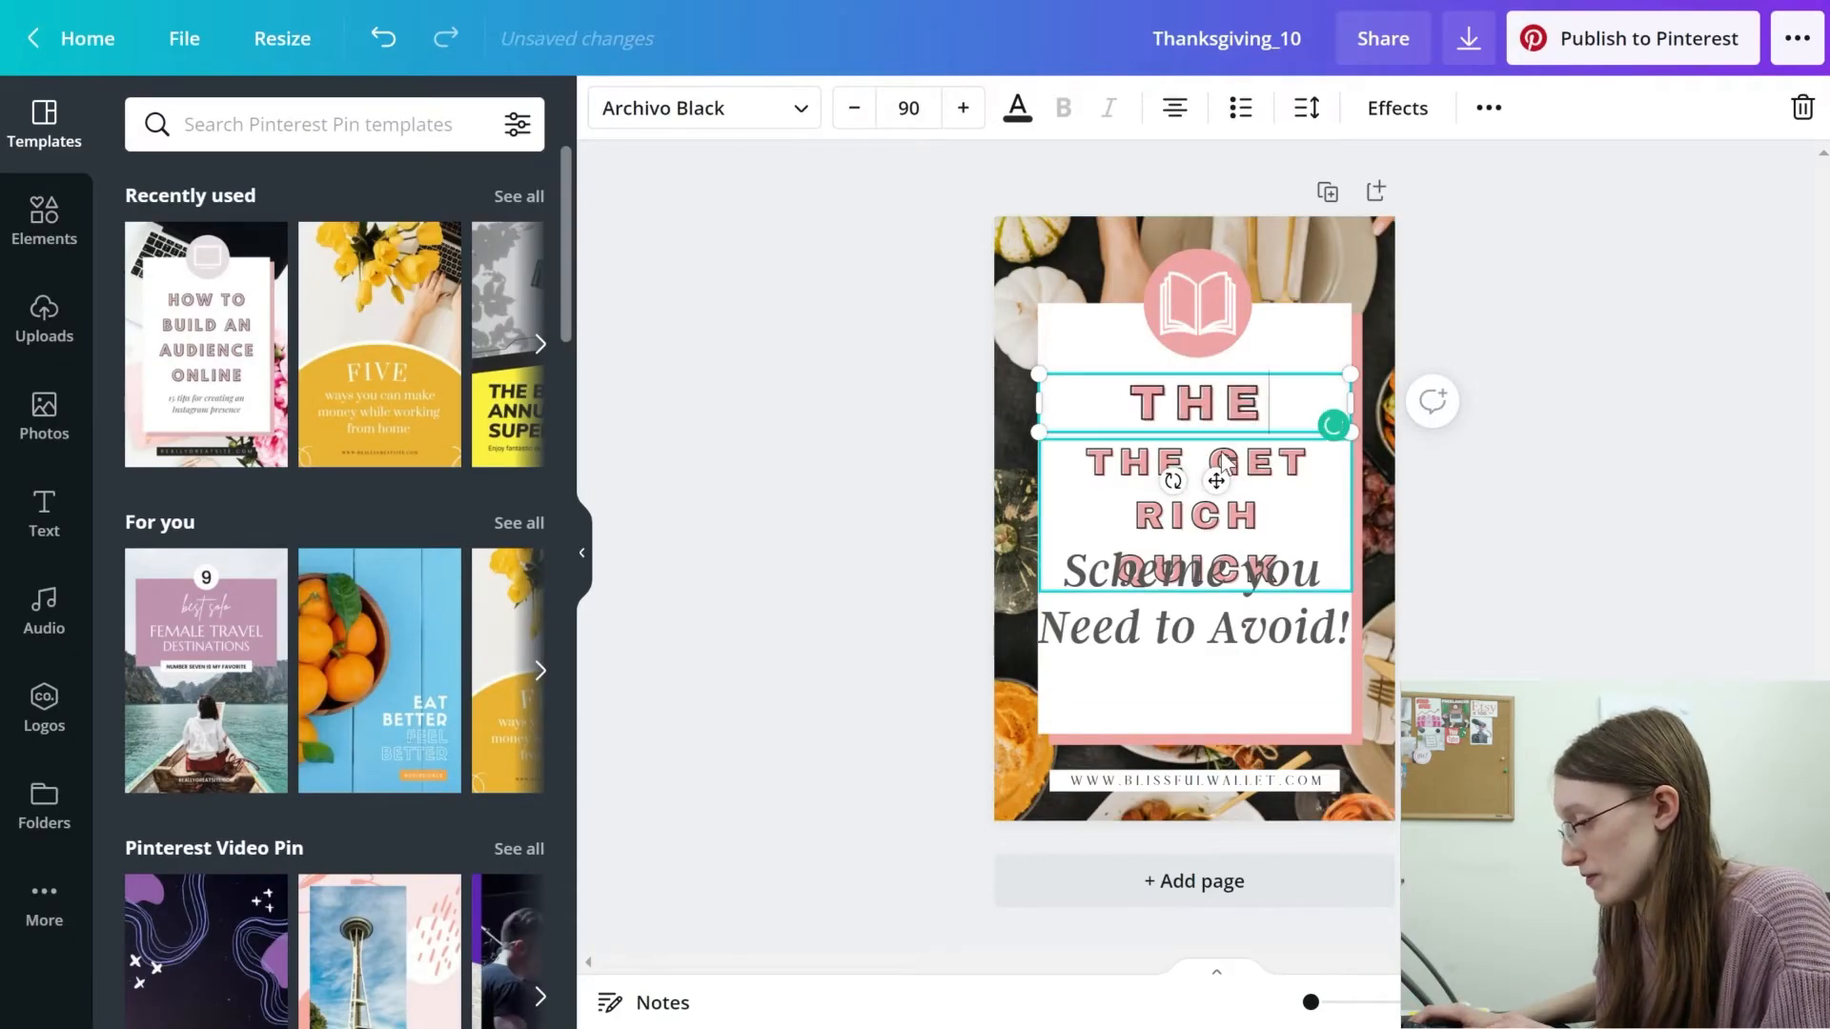
click(1198, 420)
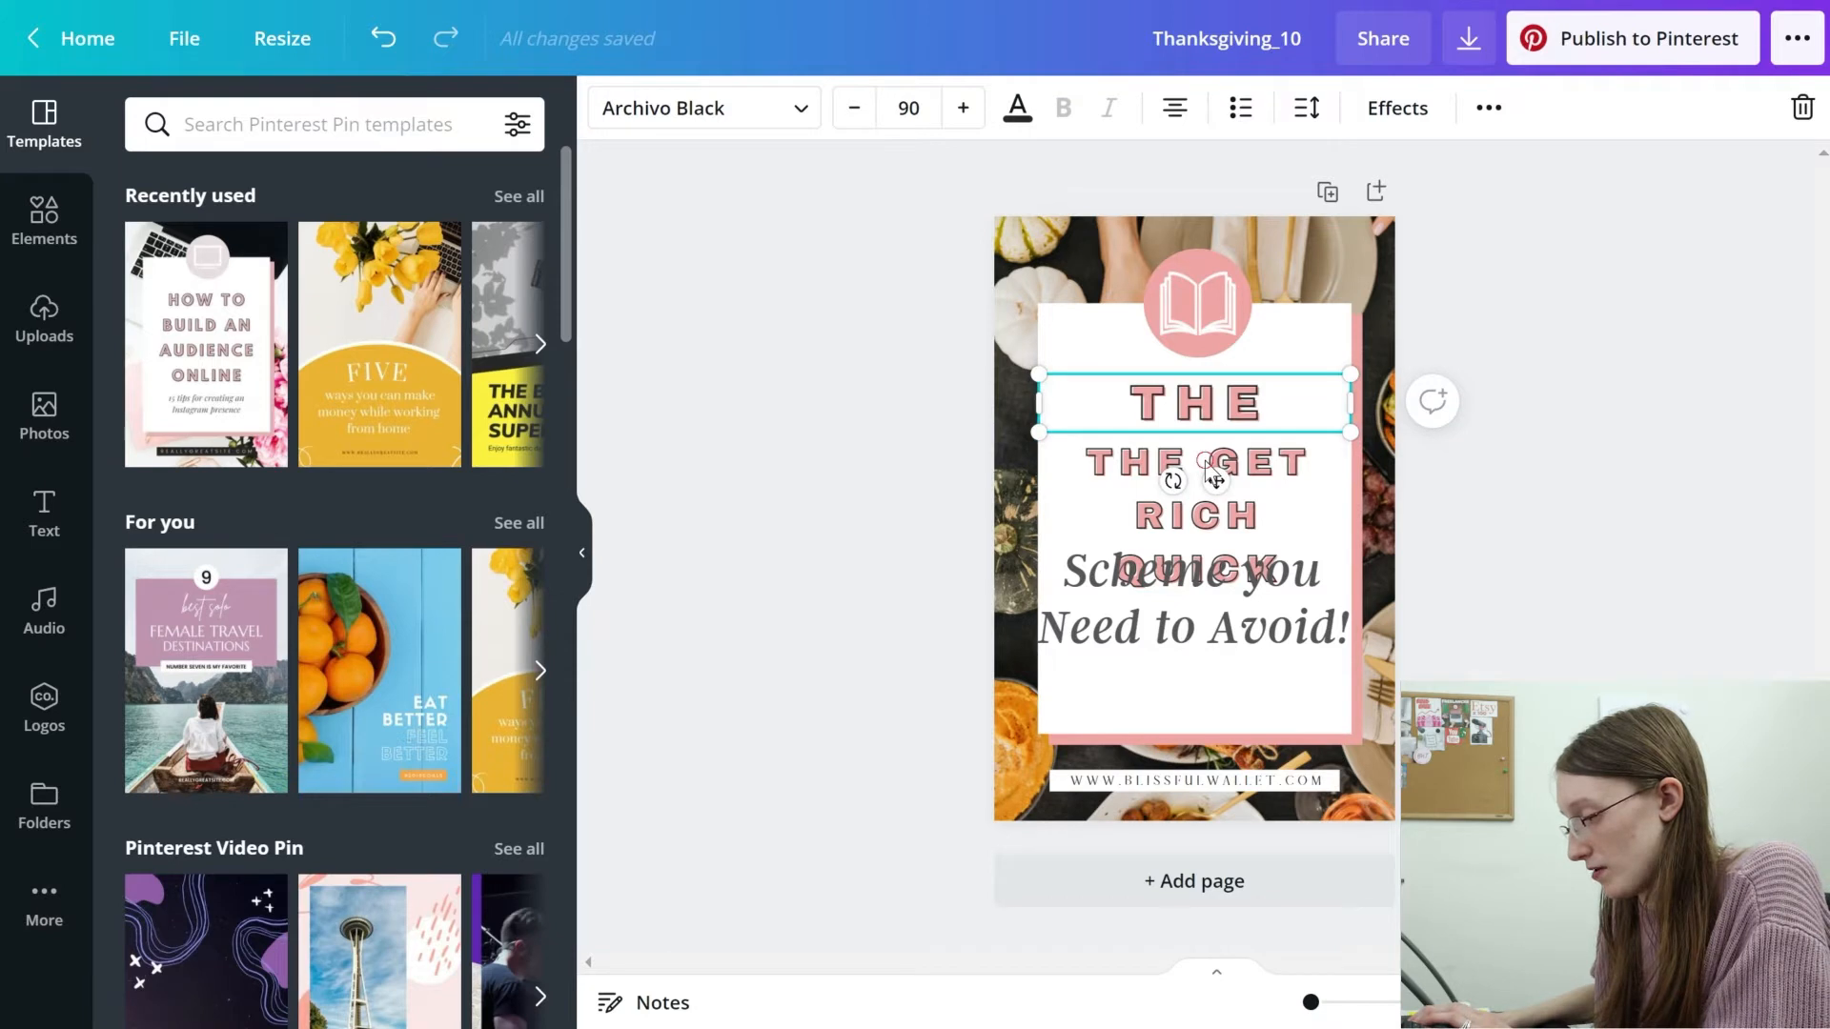
click(1293, 492)
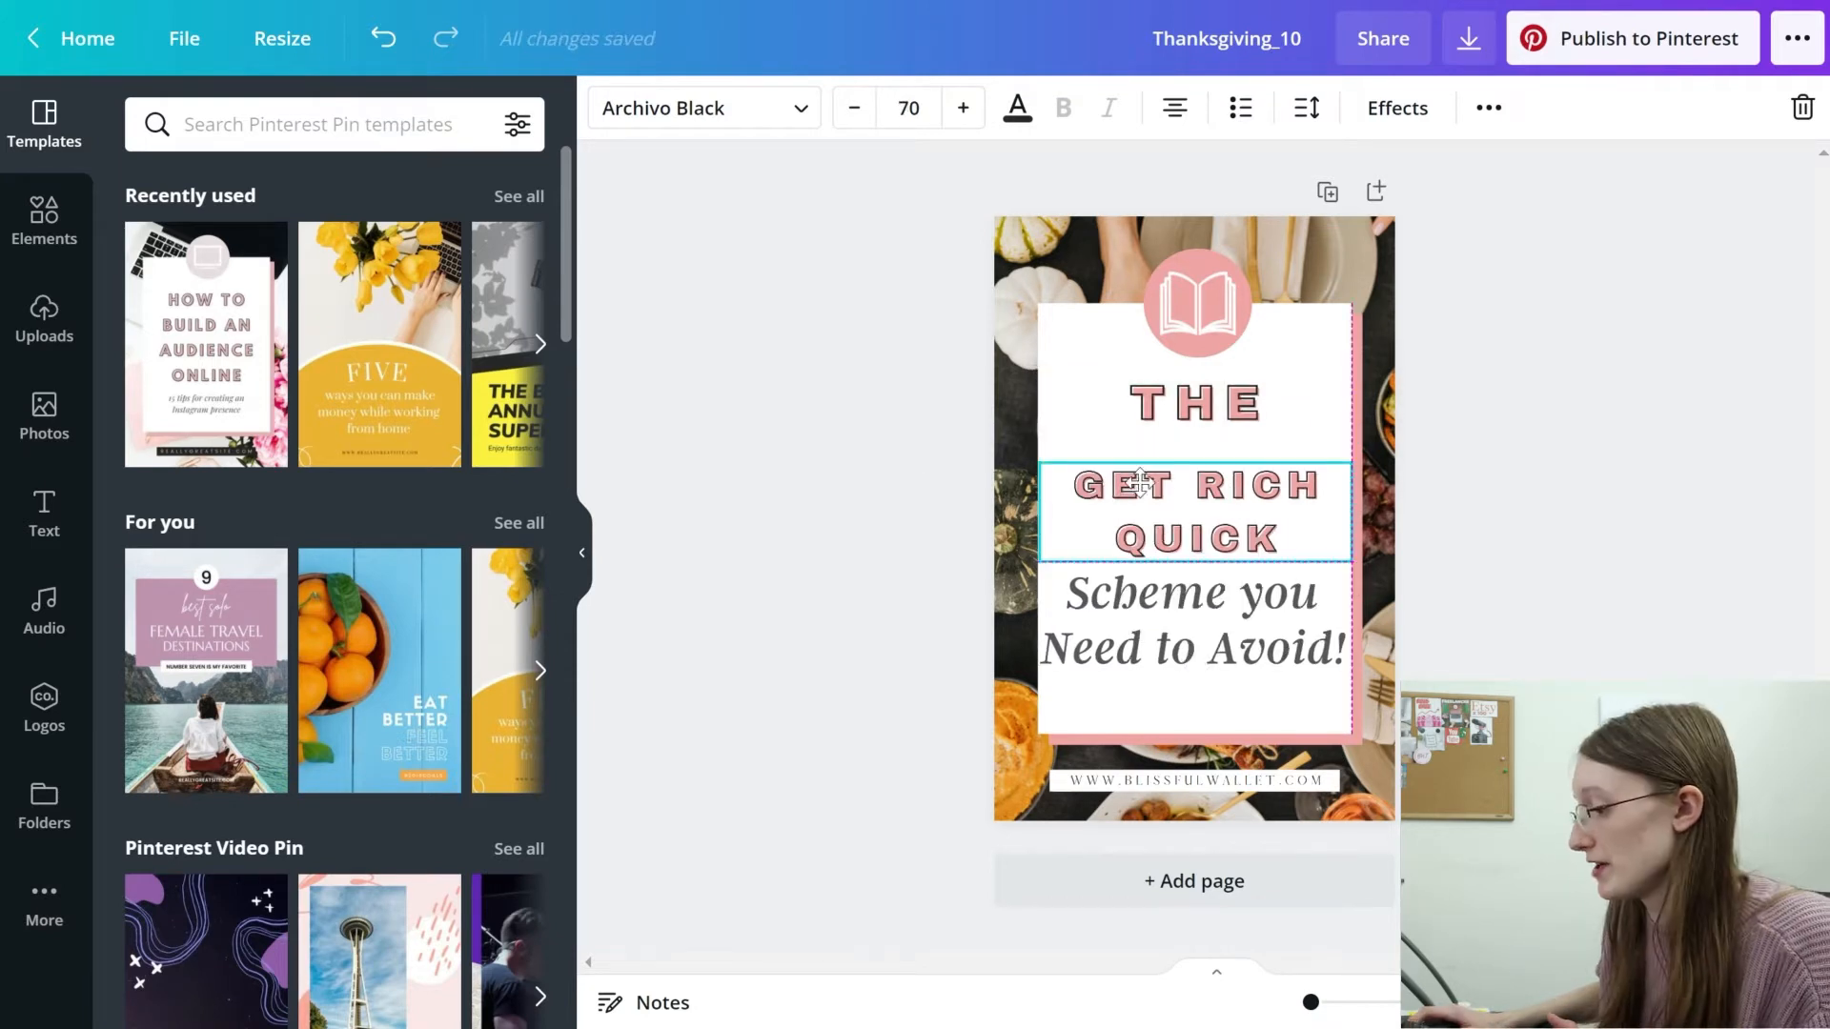
click(844, 396)
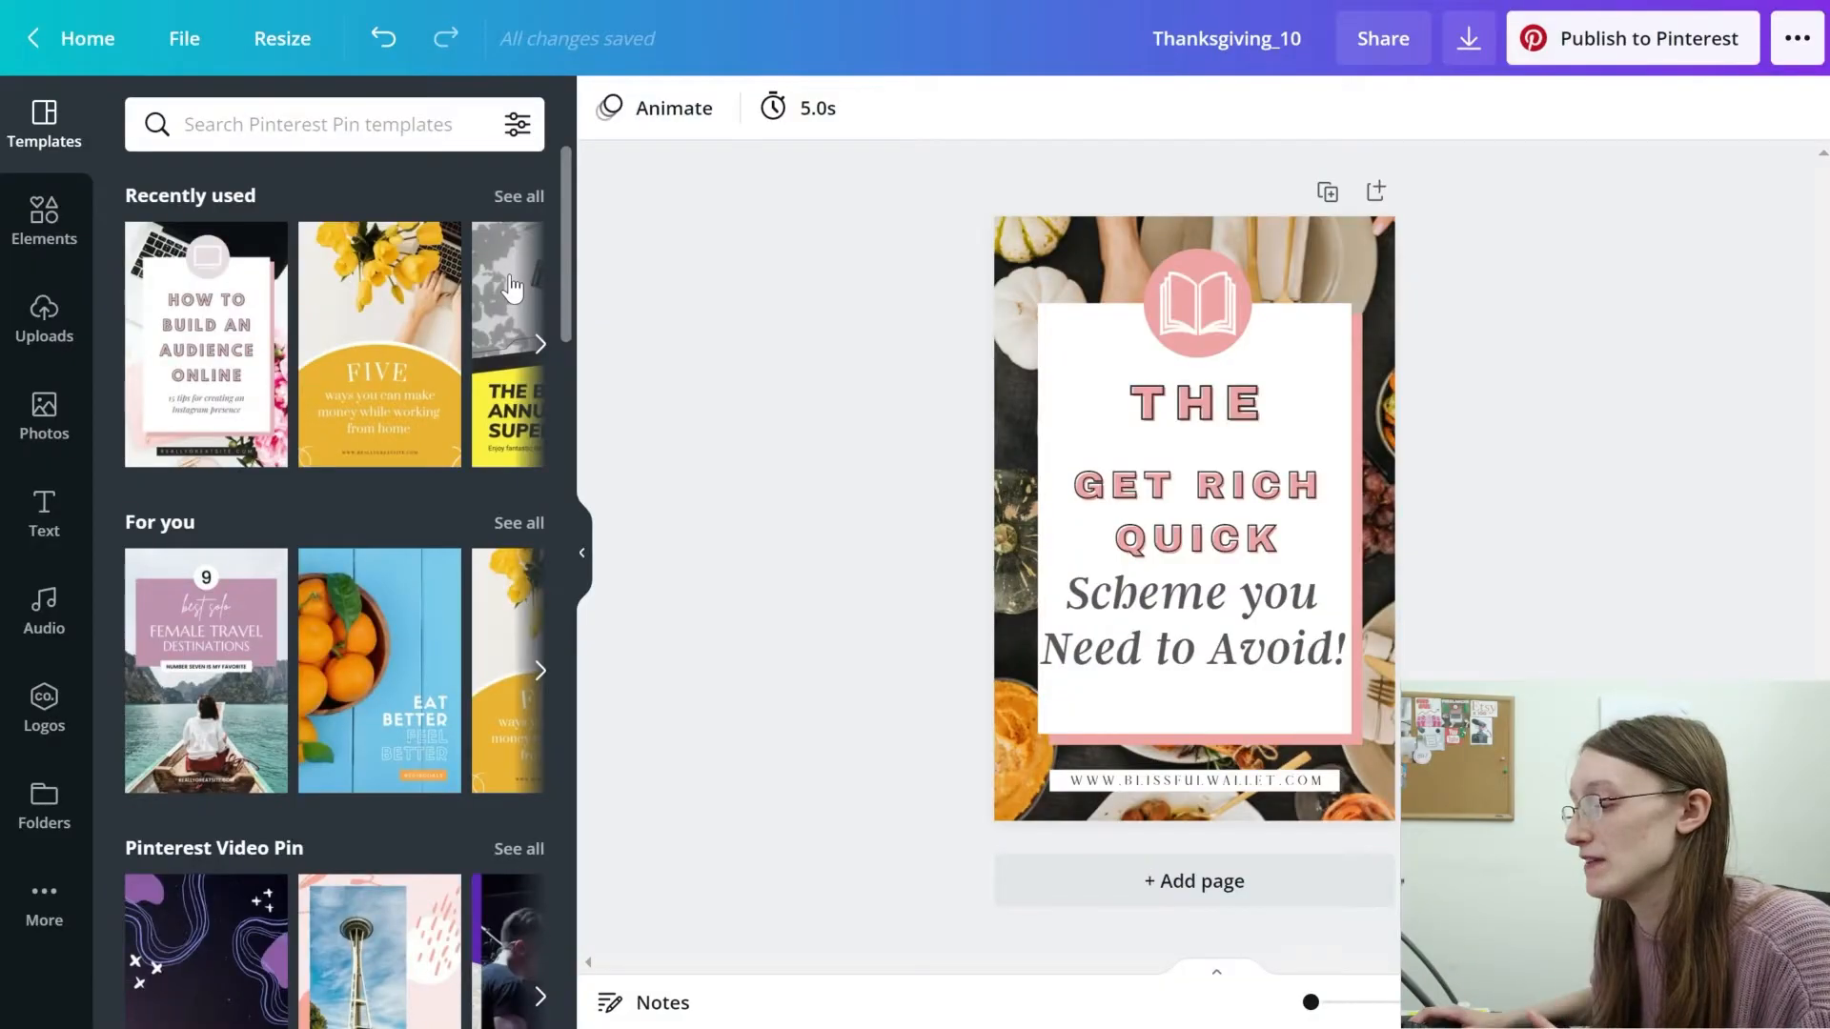
Search the photos for "money" and "savings", and set the labelled coin jars photo as the Thanksgiving_10 background.
click(63, 431)
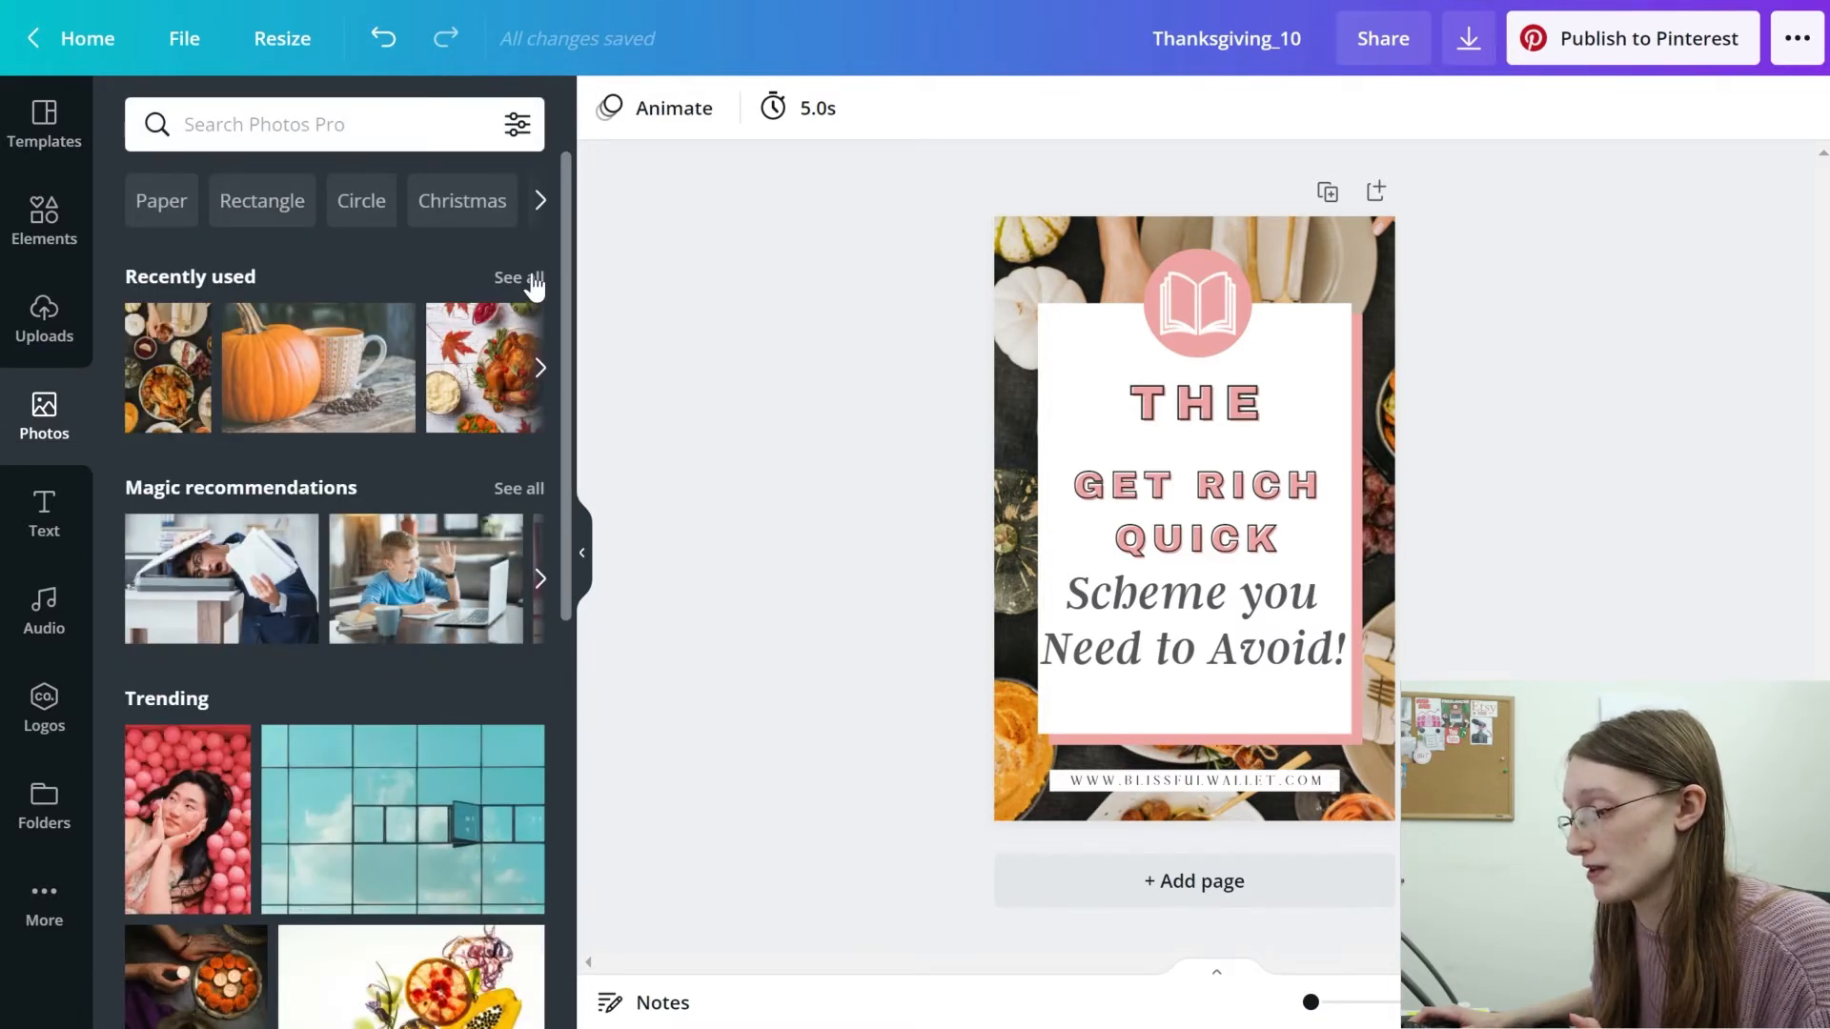
click(462, 143)
text(money)
key(Return)
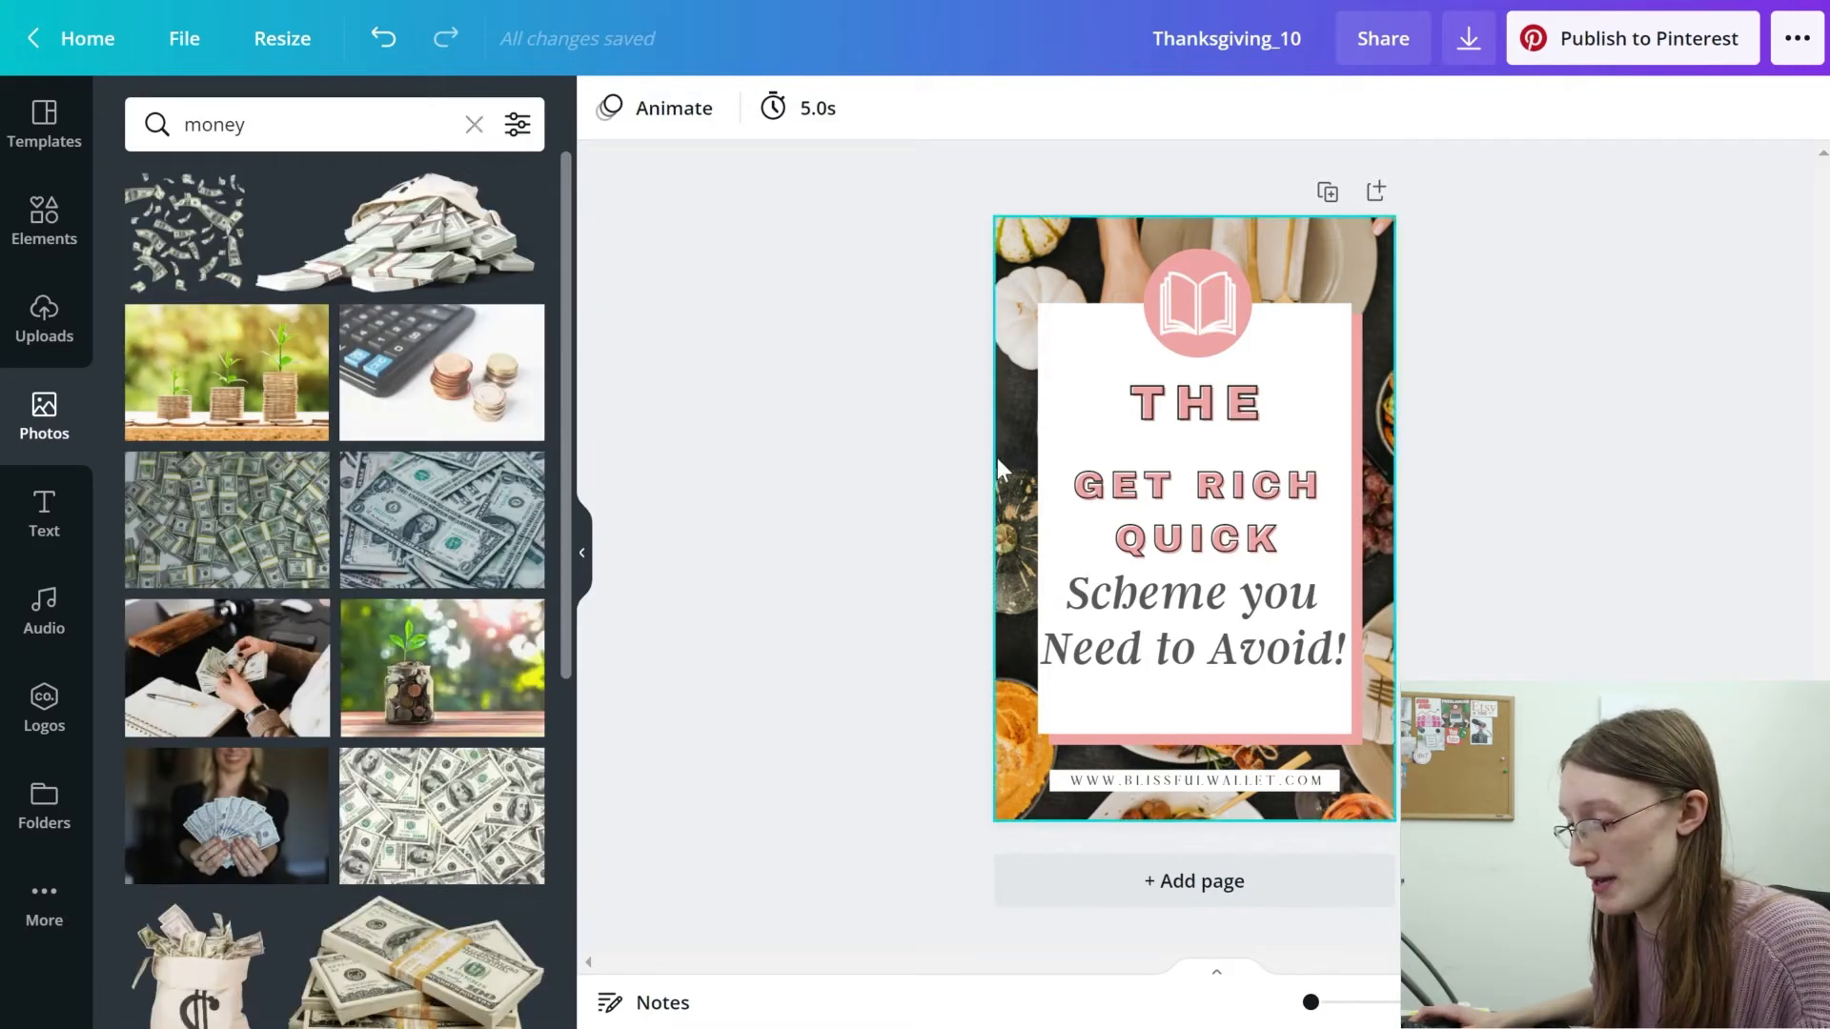
text(savings)
key(Return)
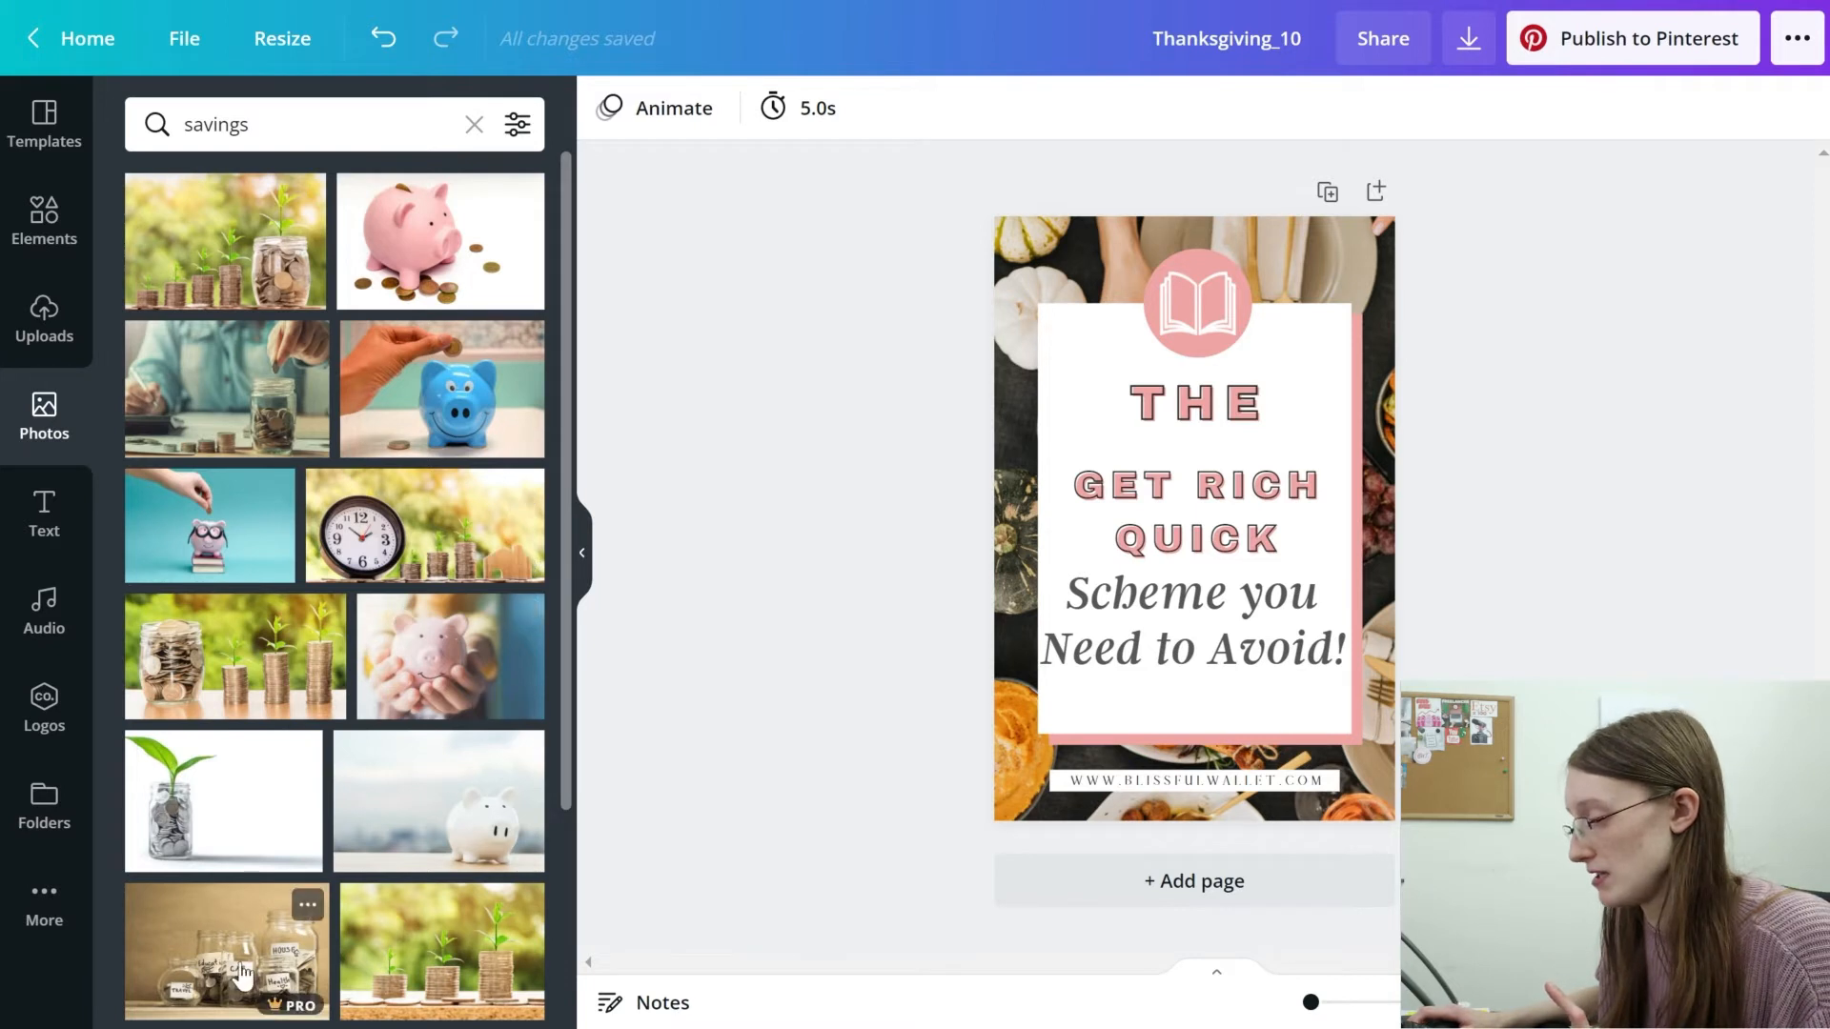
drag(250, 970, 1030, 505)
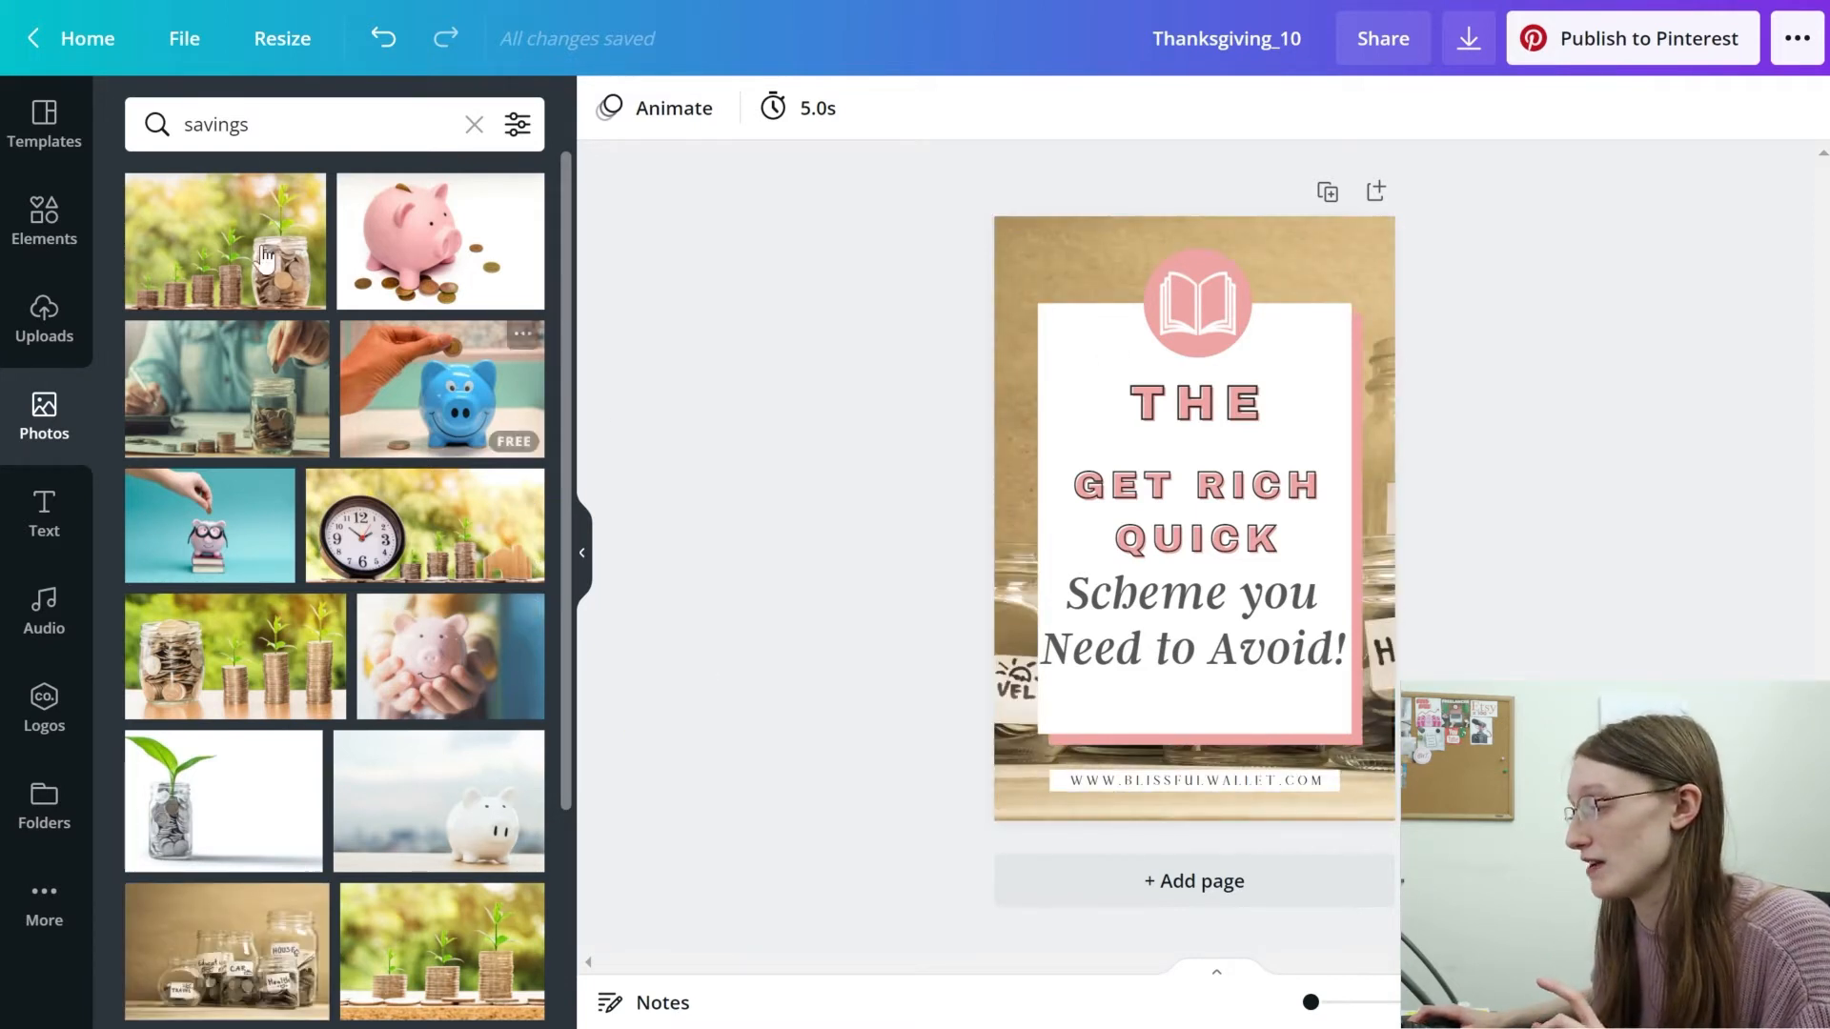
Try the photo of hands holding a pink piggy bank on Thanksgiving_10, browse more savings photos, and delete the added photo.
click(453, 670)
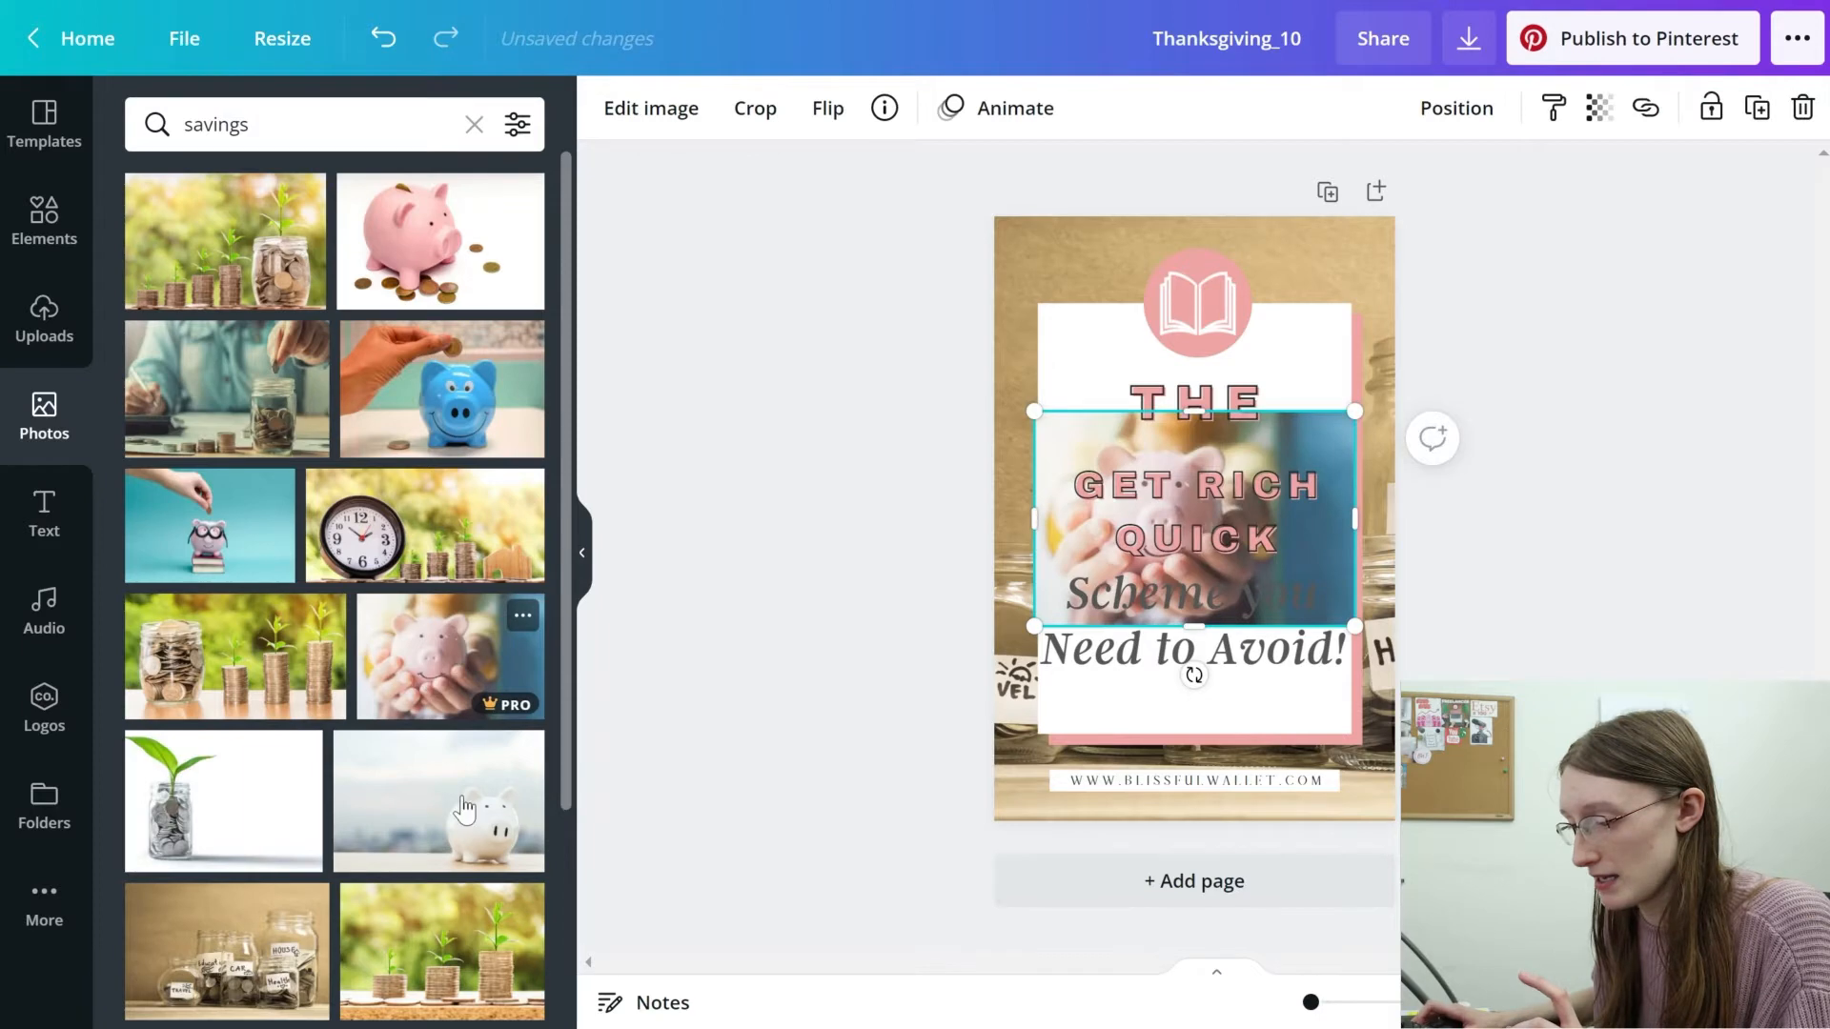
scroll(456, 843, down, 5)
scroll(455, 842, down, 3)
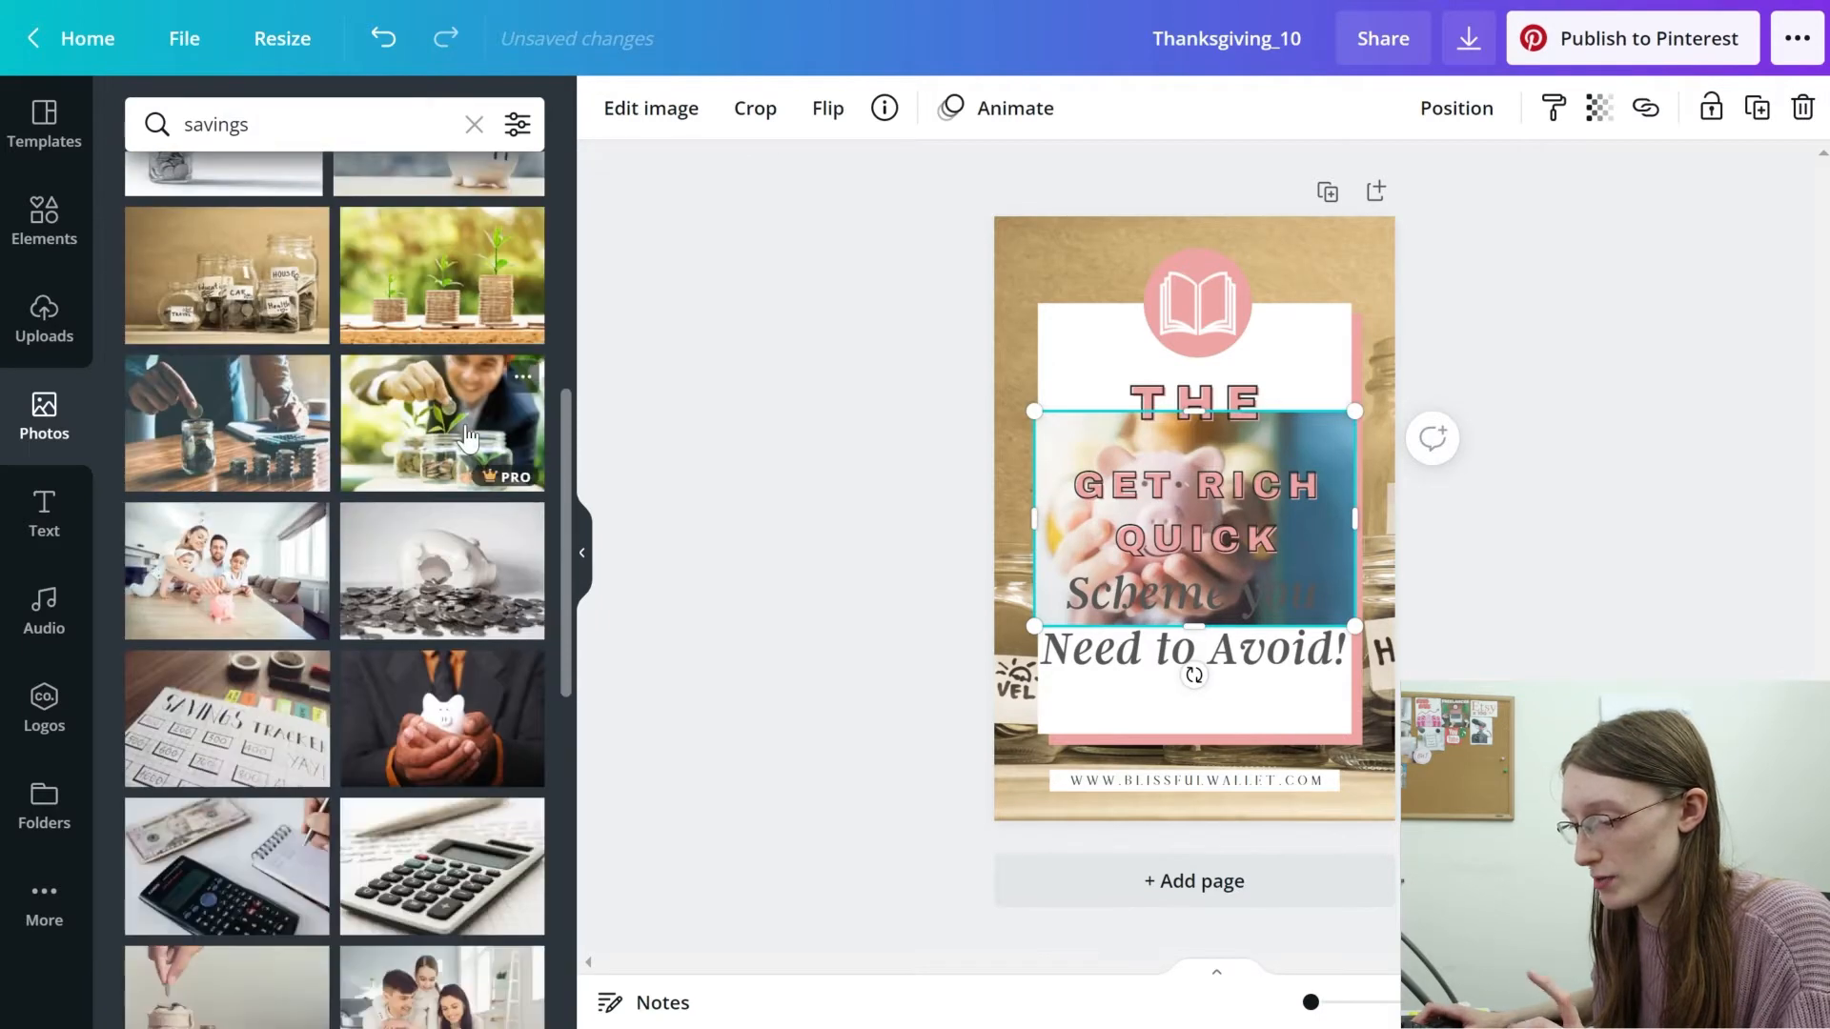
click(936, 615)
click(1042, 457)
key(Delete)
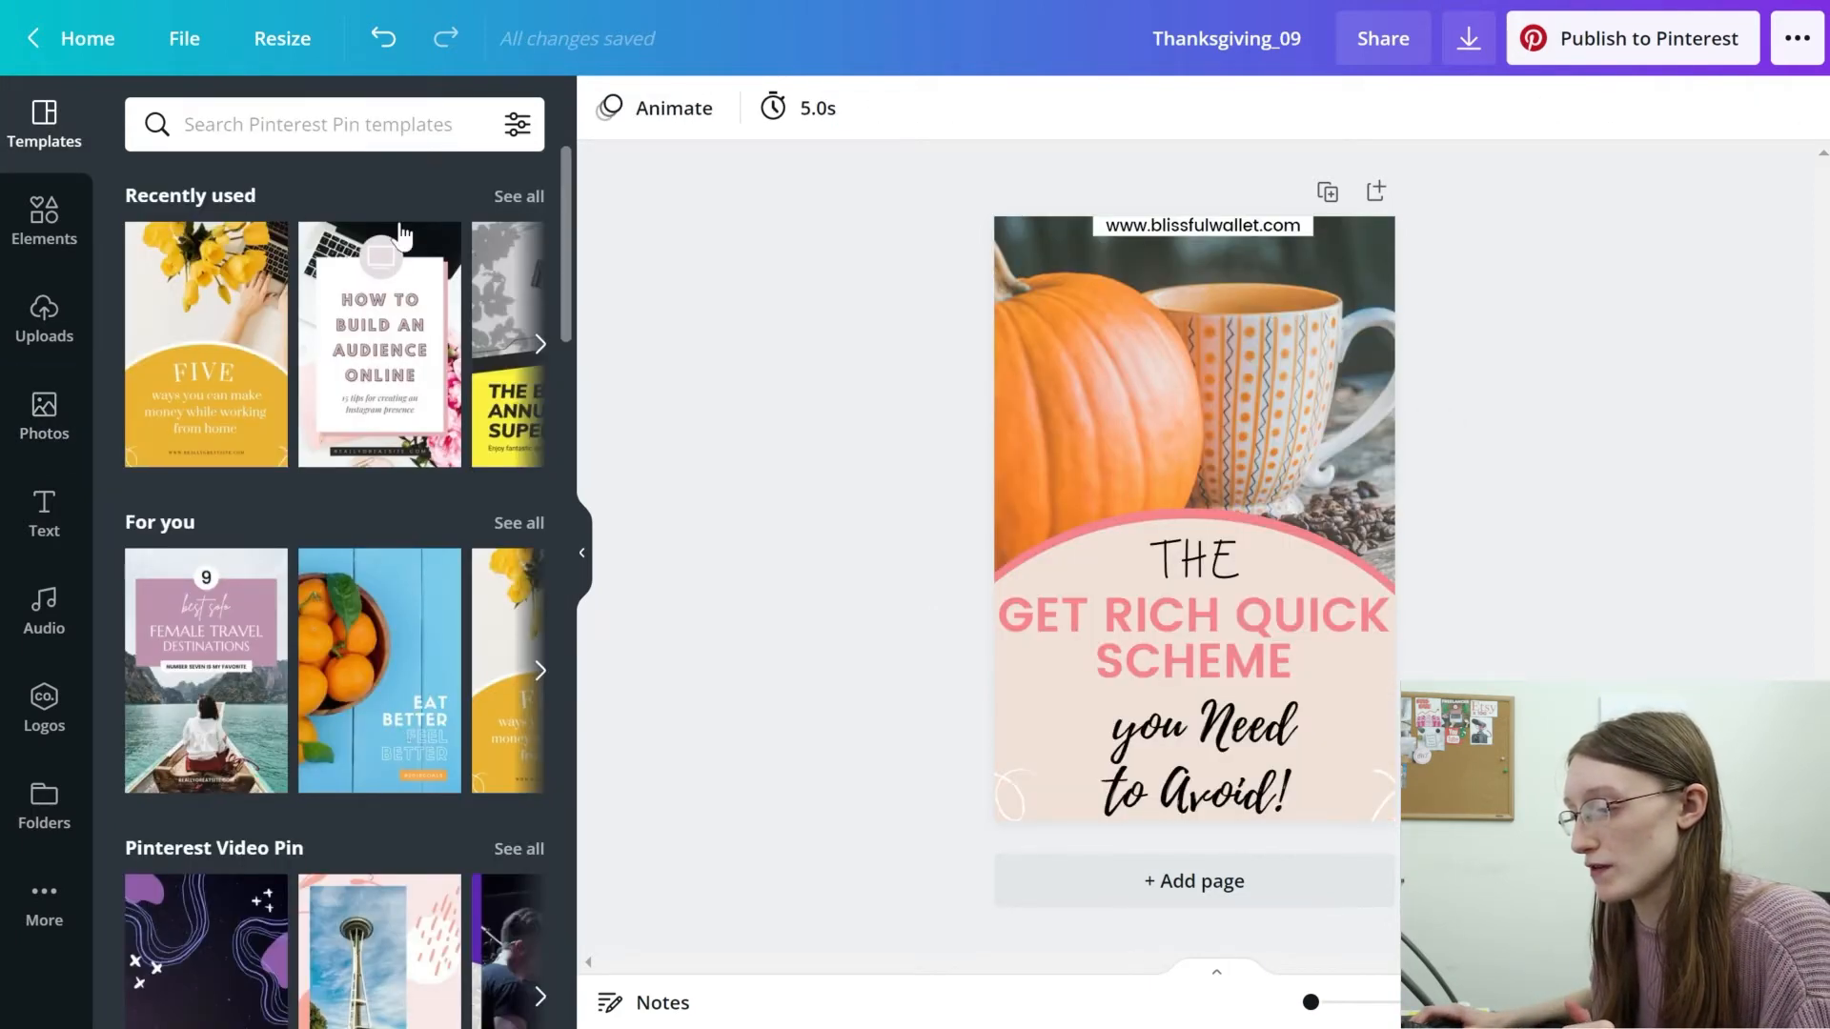
Replace the Thanksgiving_09 photo with the recently used pink piggy bank in hands, and the Thanksgiving_08 photo with the broken white piggy bank.
click(44, 415)
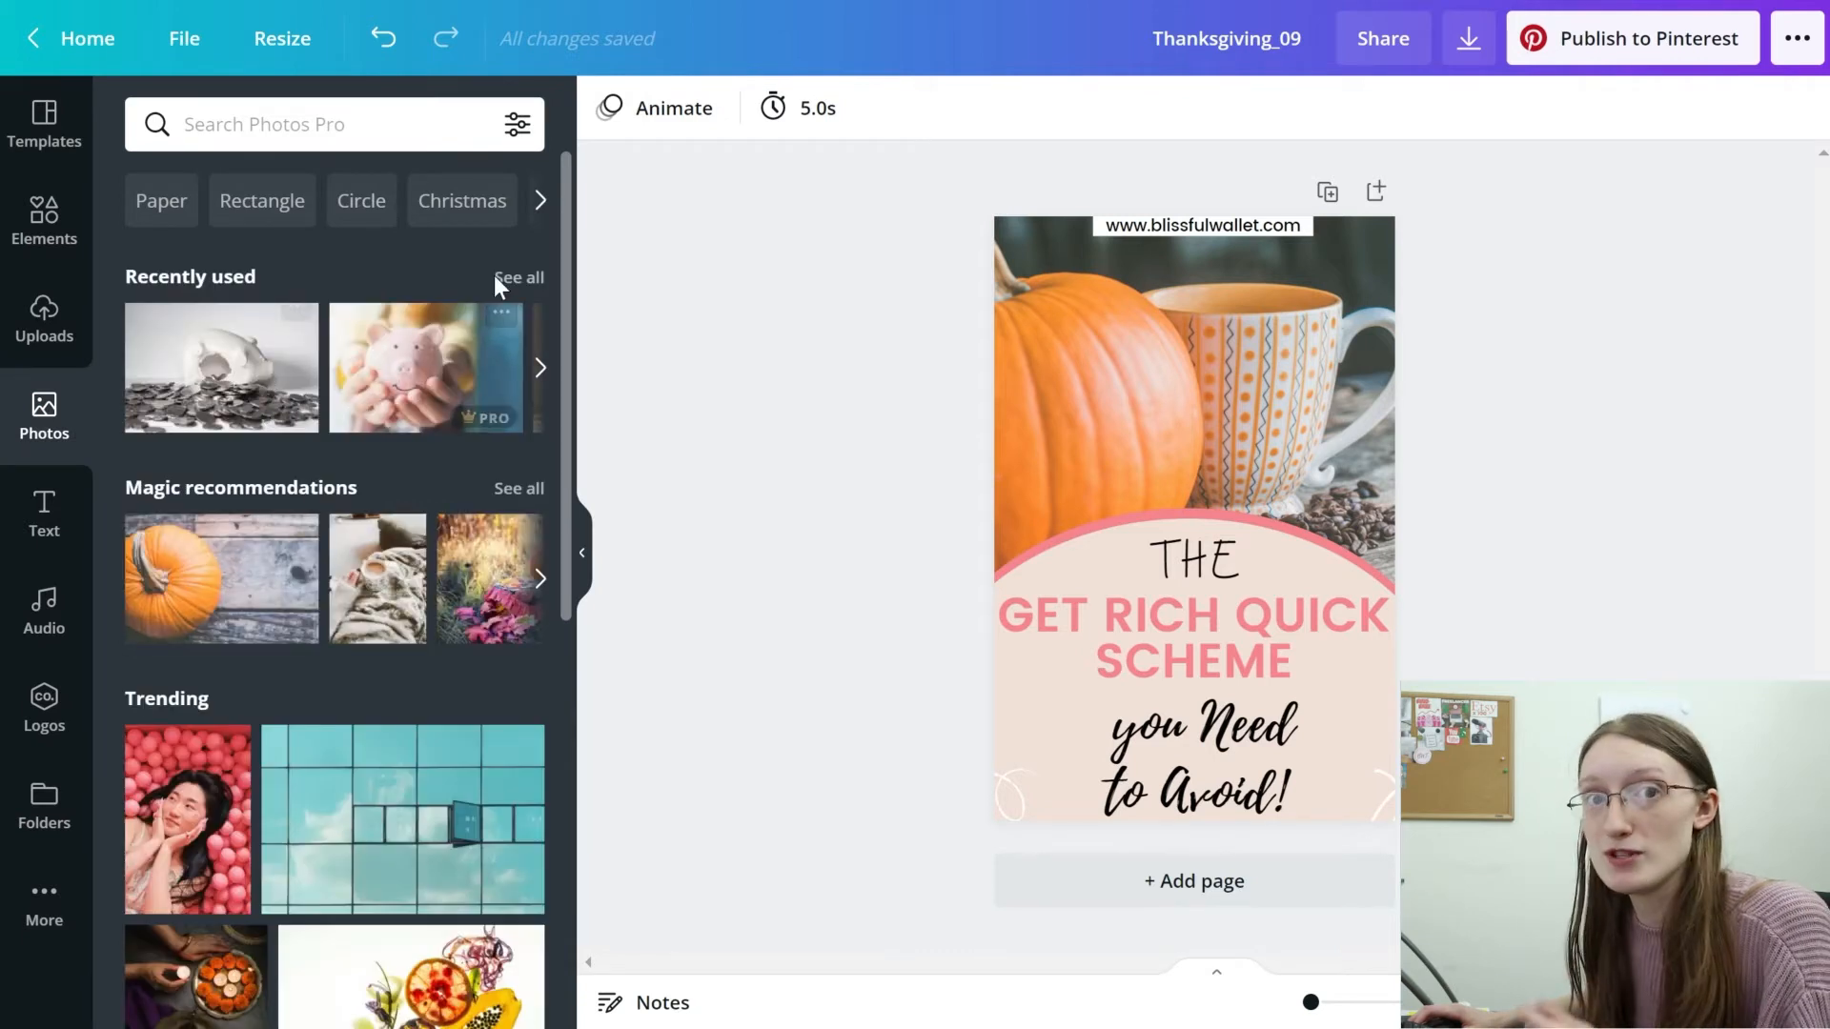
click(516, 277)
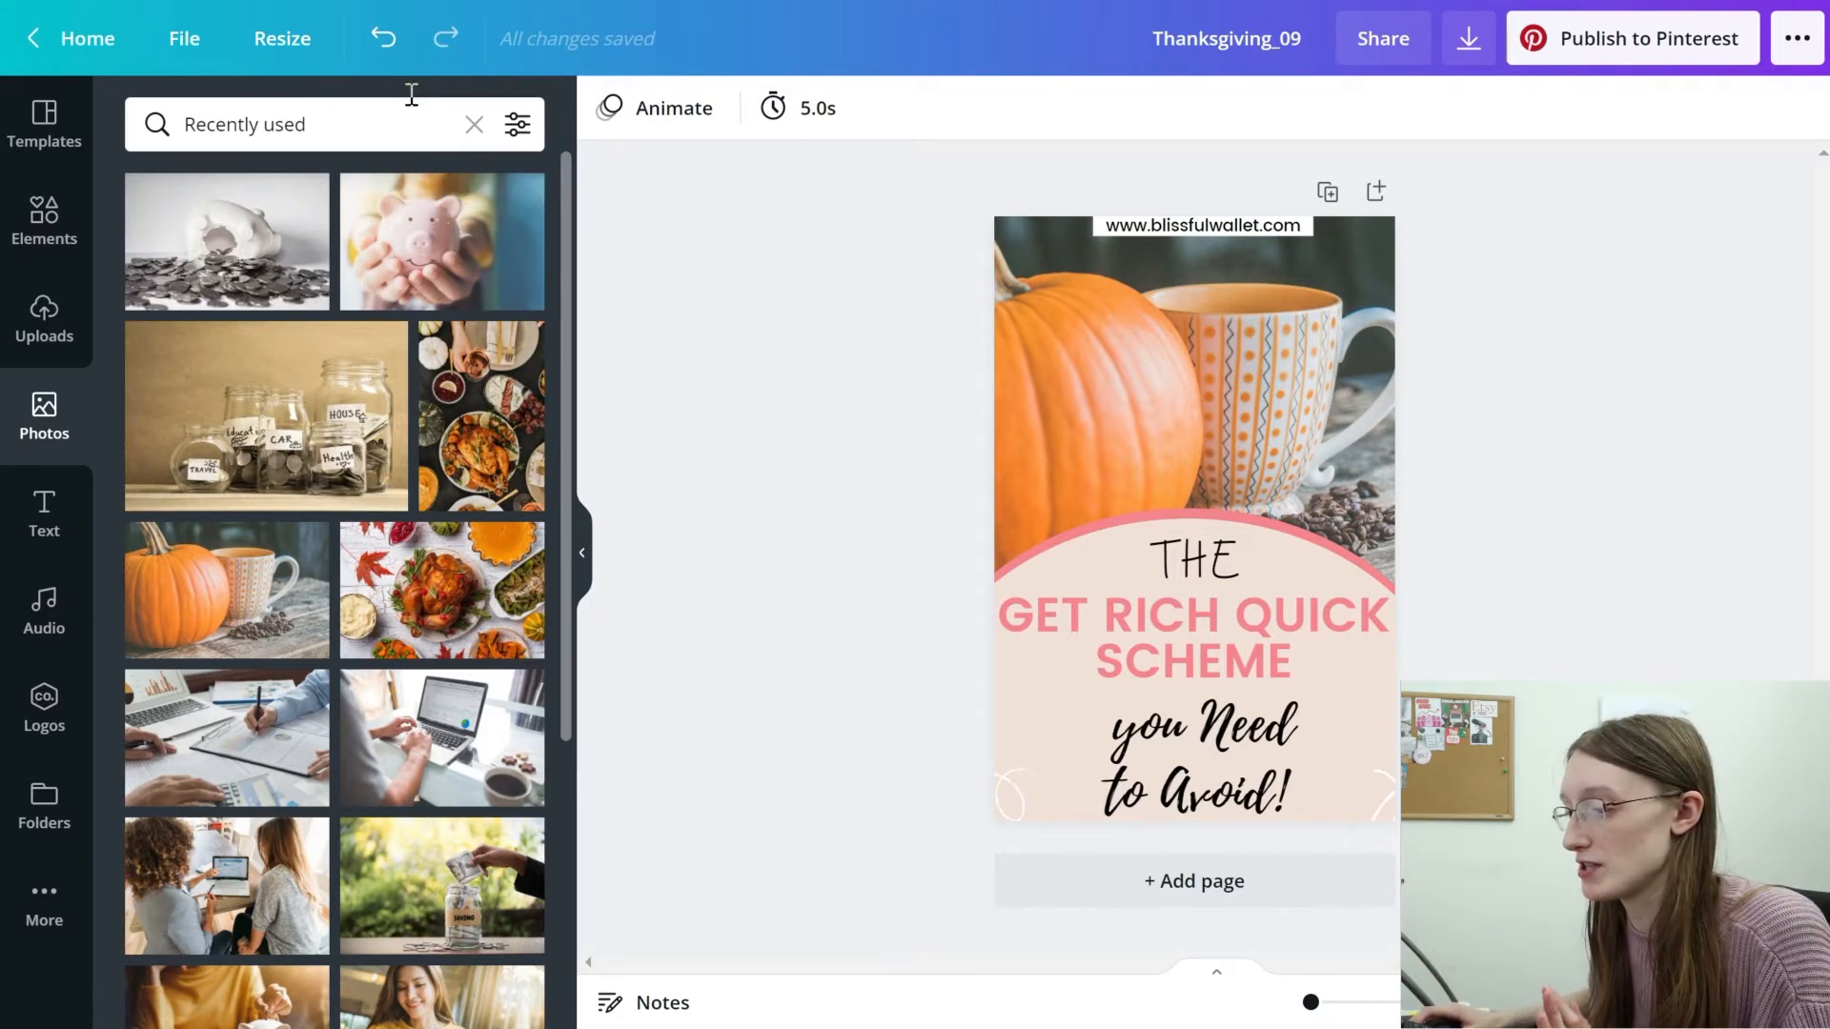
drag(433, 253, 730, 306)
drag(446, 240, 1238, 355)
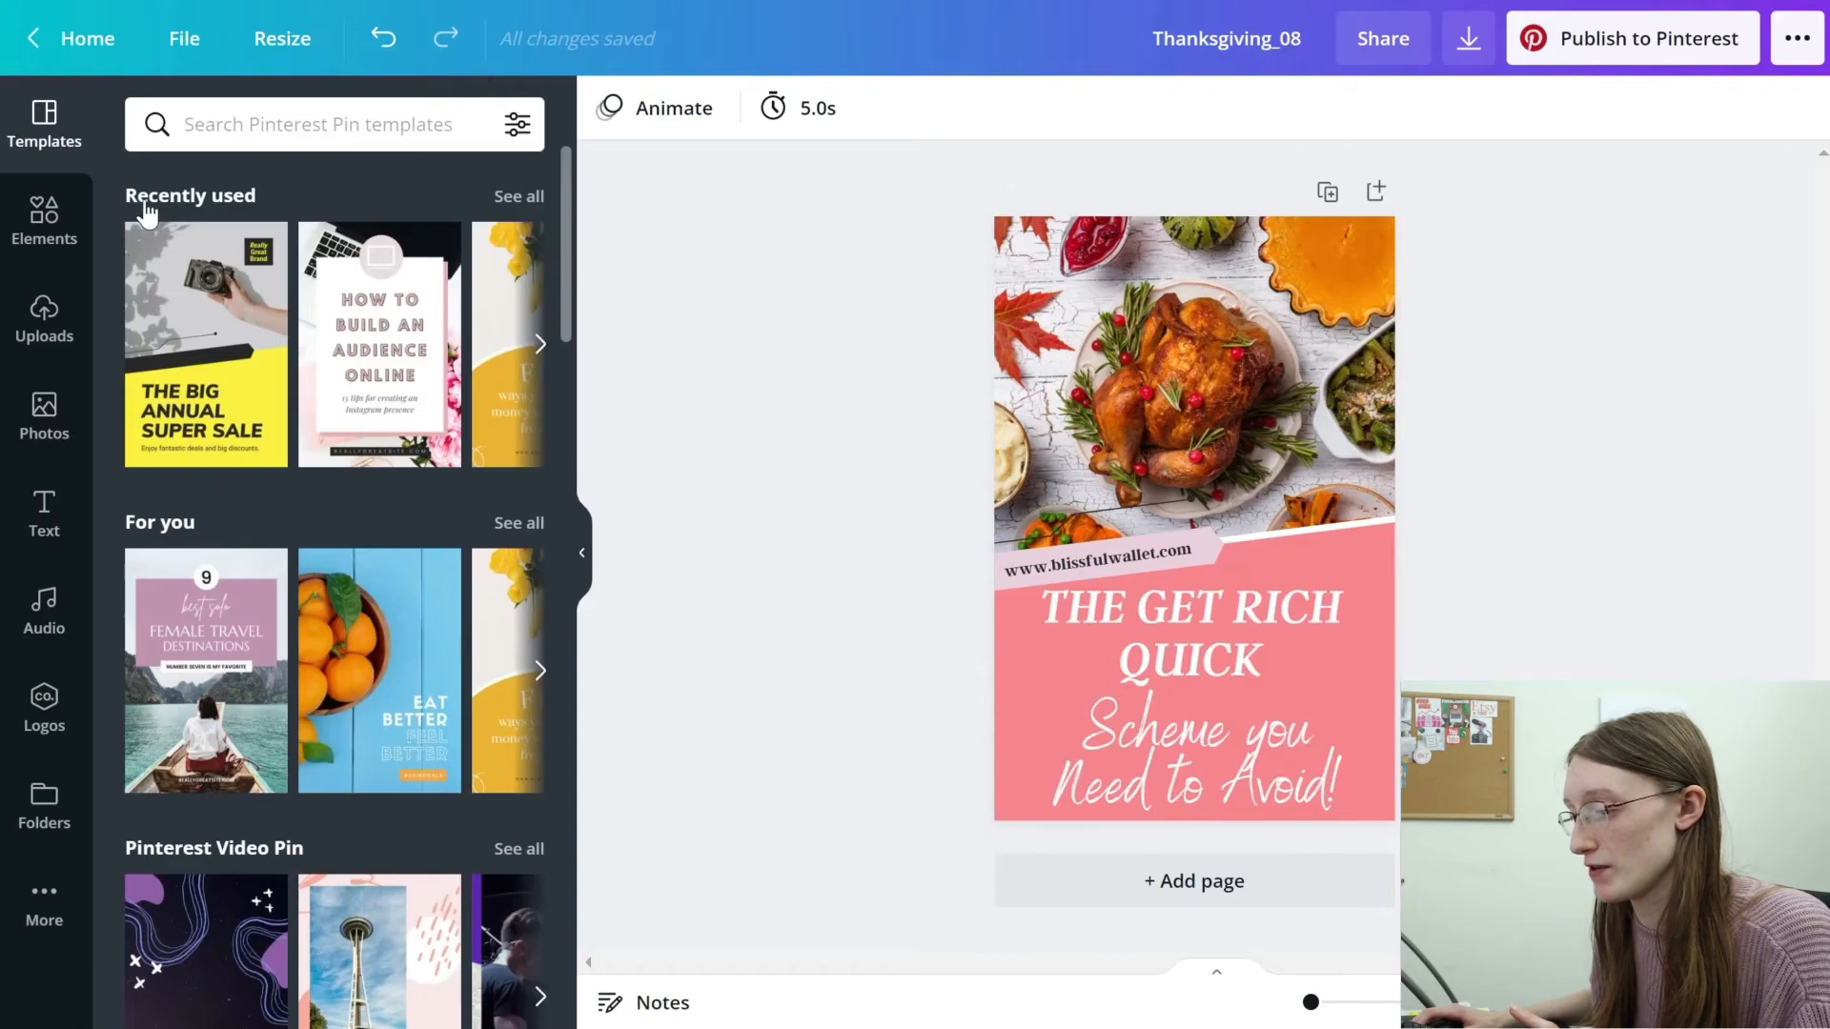
click(41, 410)
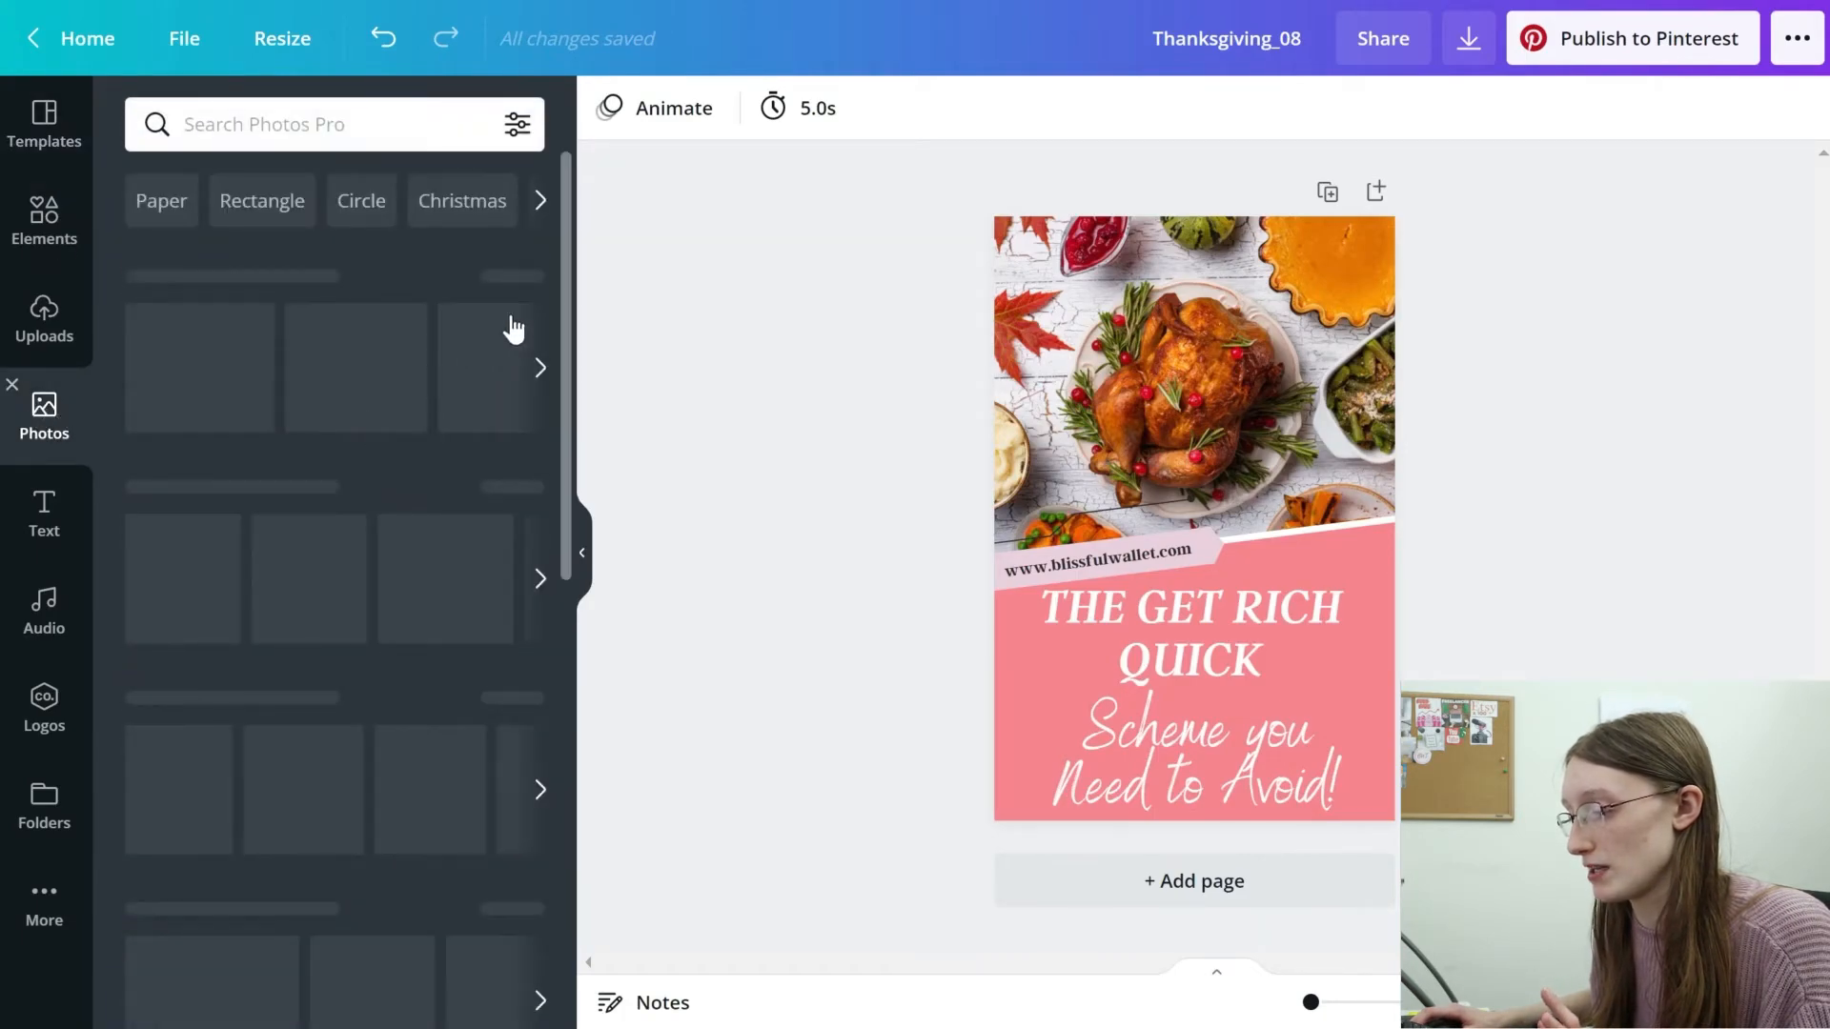
drag(1006, 386, 1257, 374)
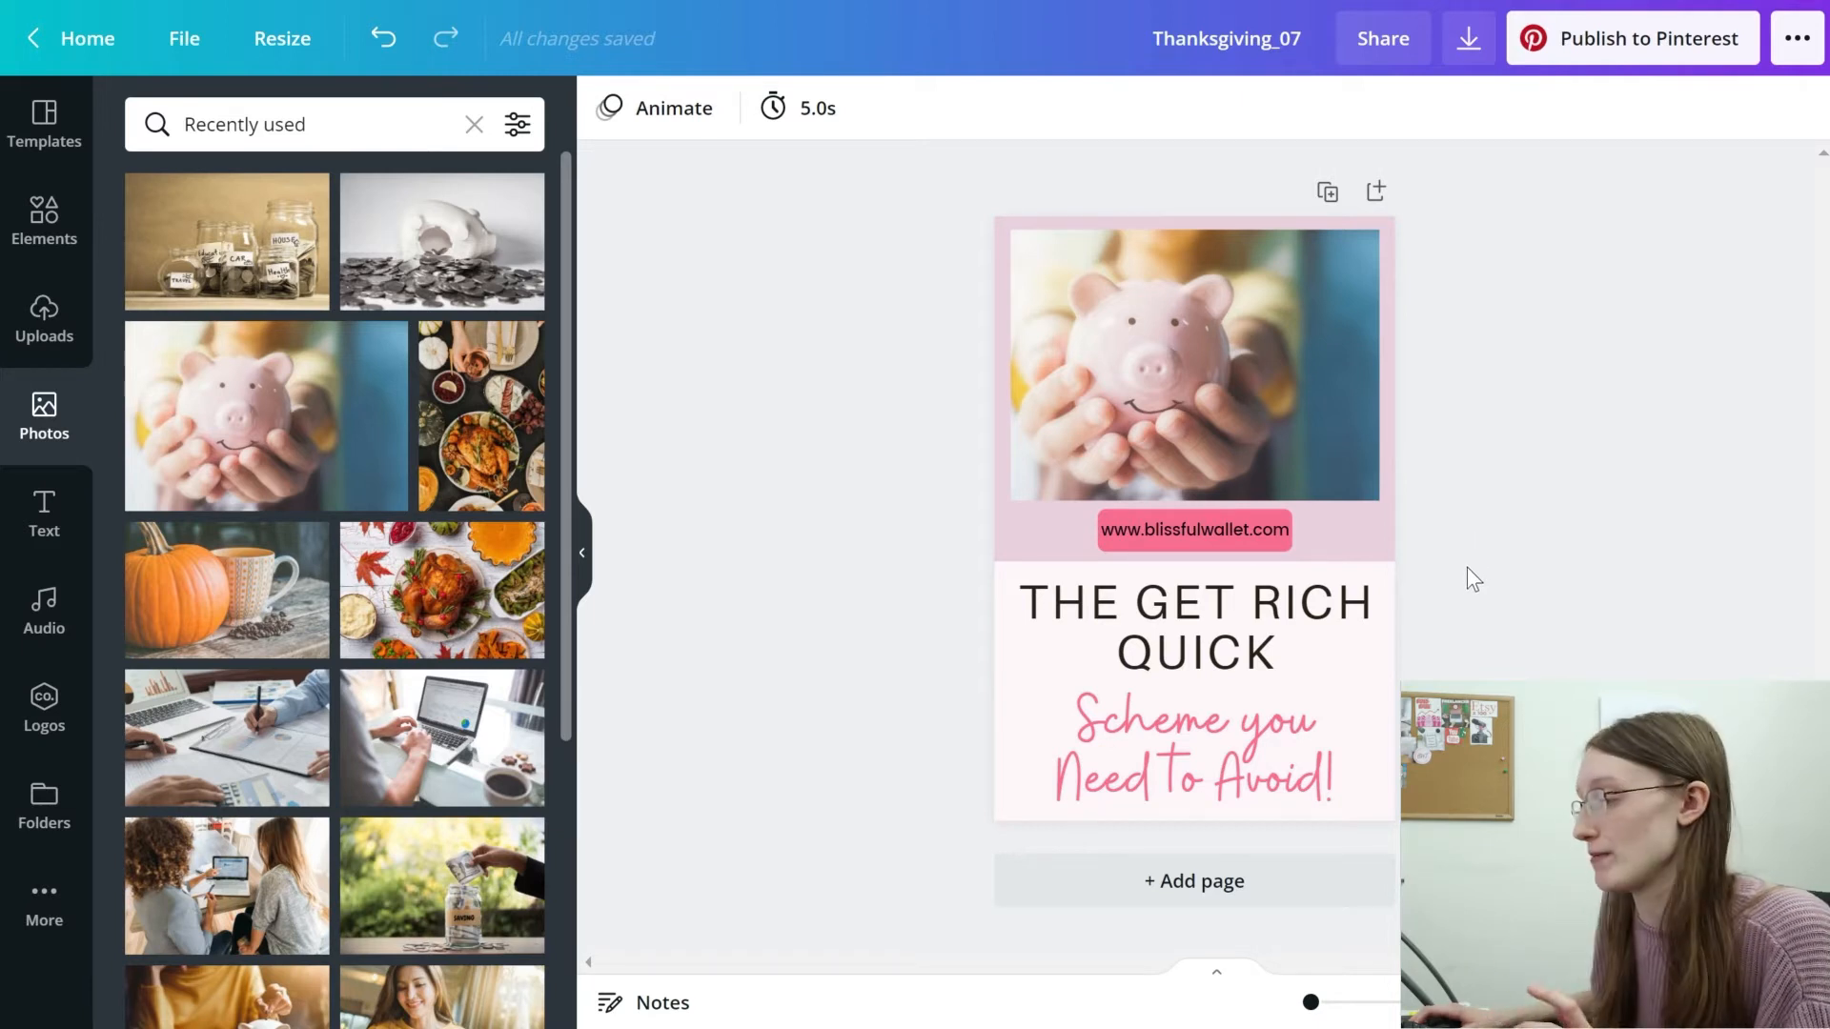
Start the PNG downloads of the Thanksgiving_07, Thanksgiving_06, Thanksgiving_08 and Thanksgiving_10 designs.
click(1468, 40)
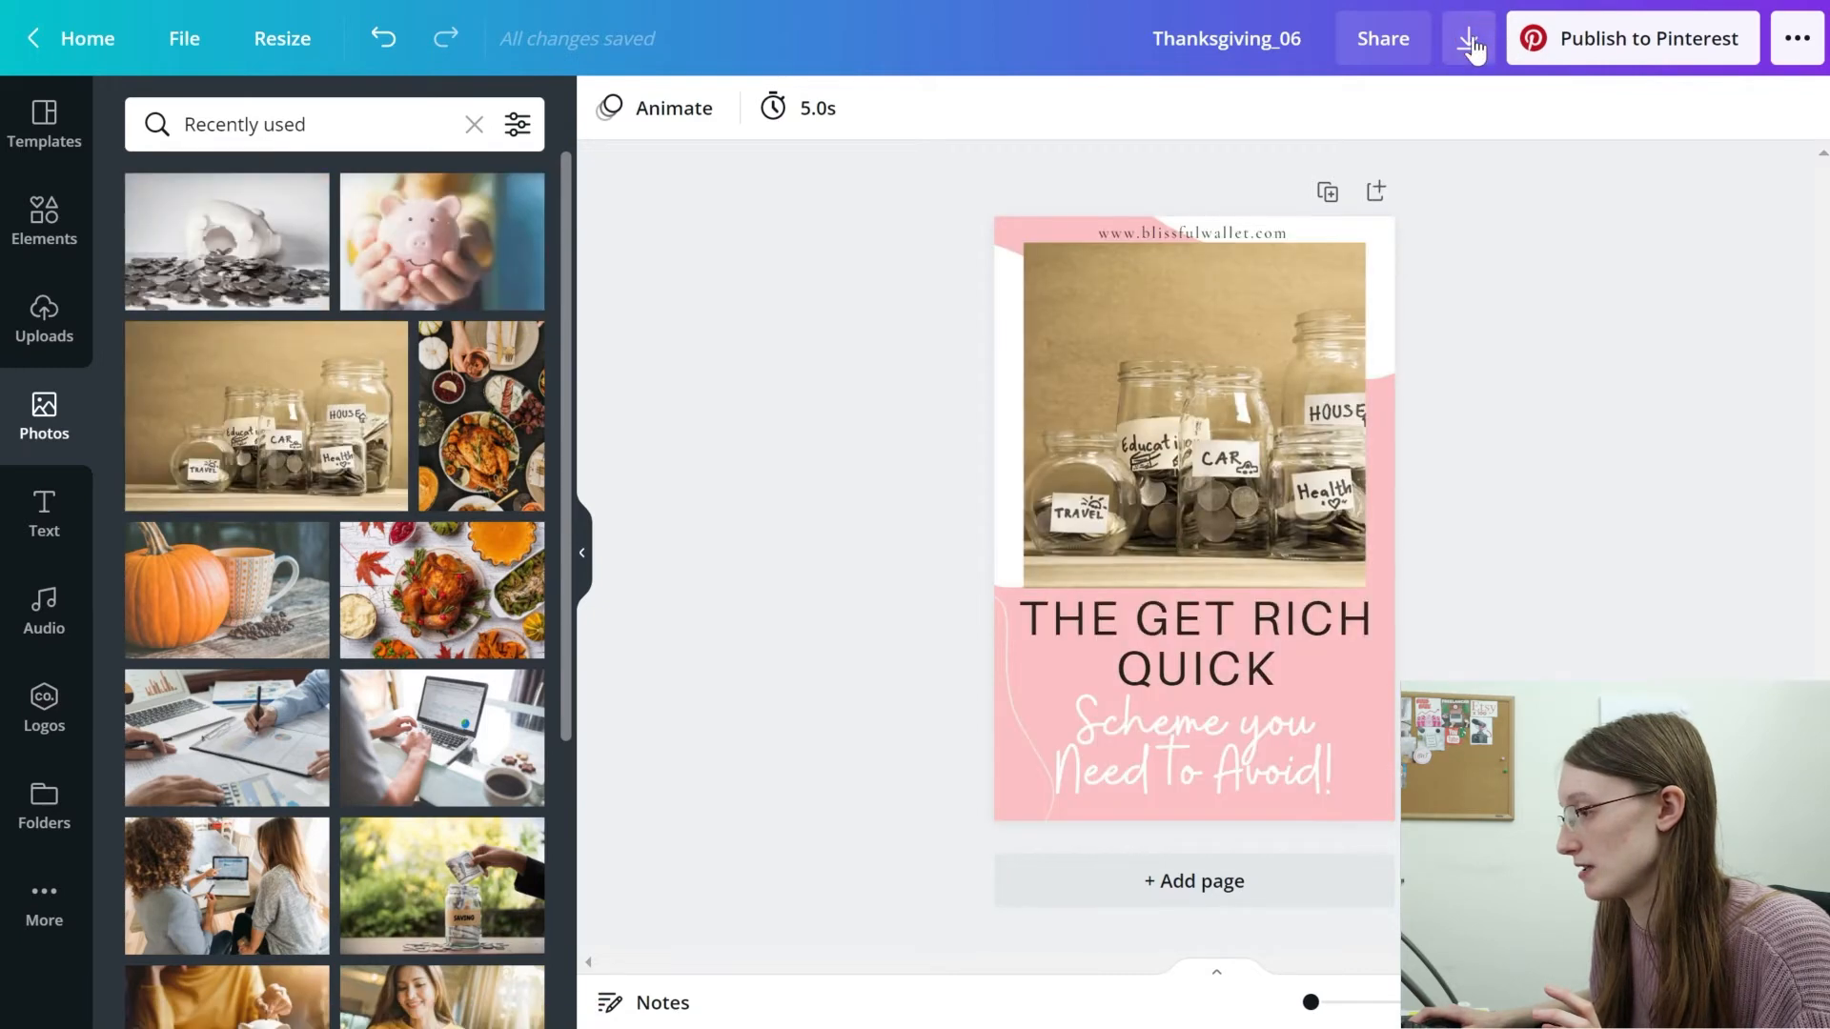
click(1469, 42)
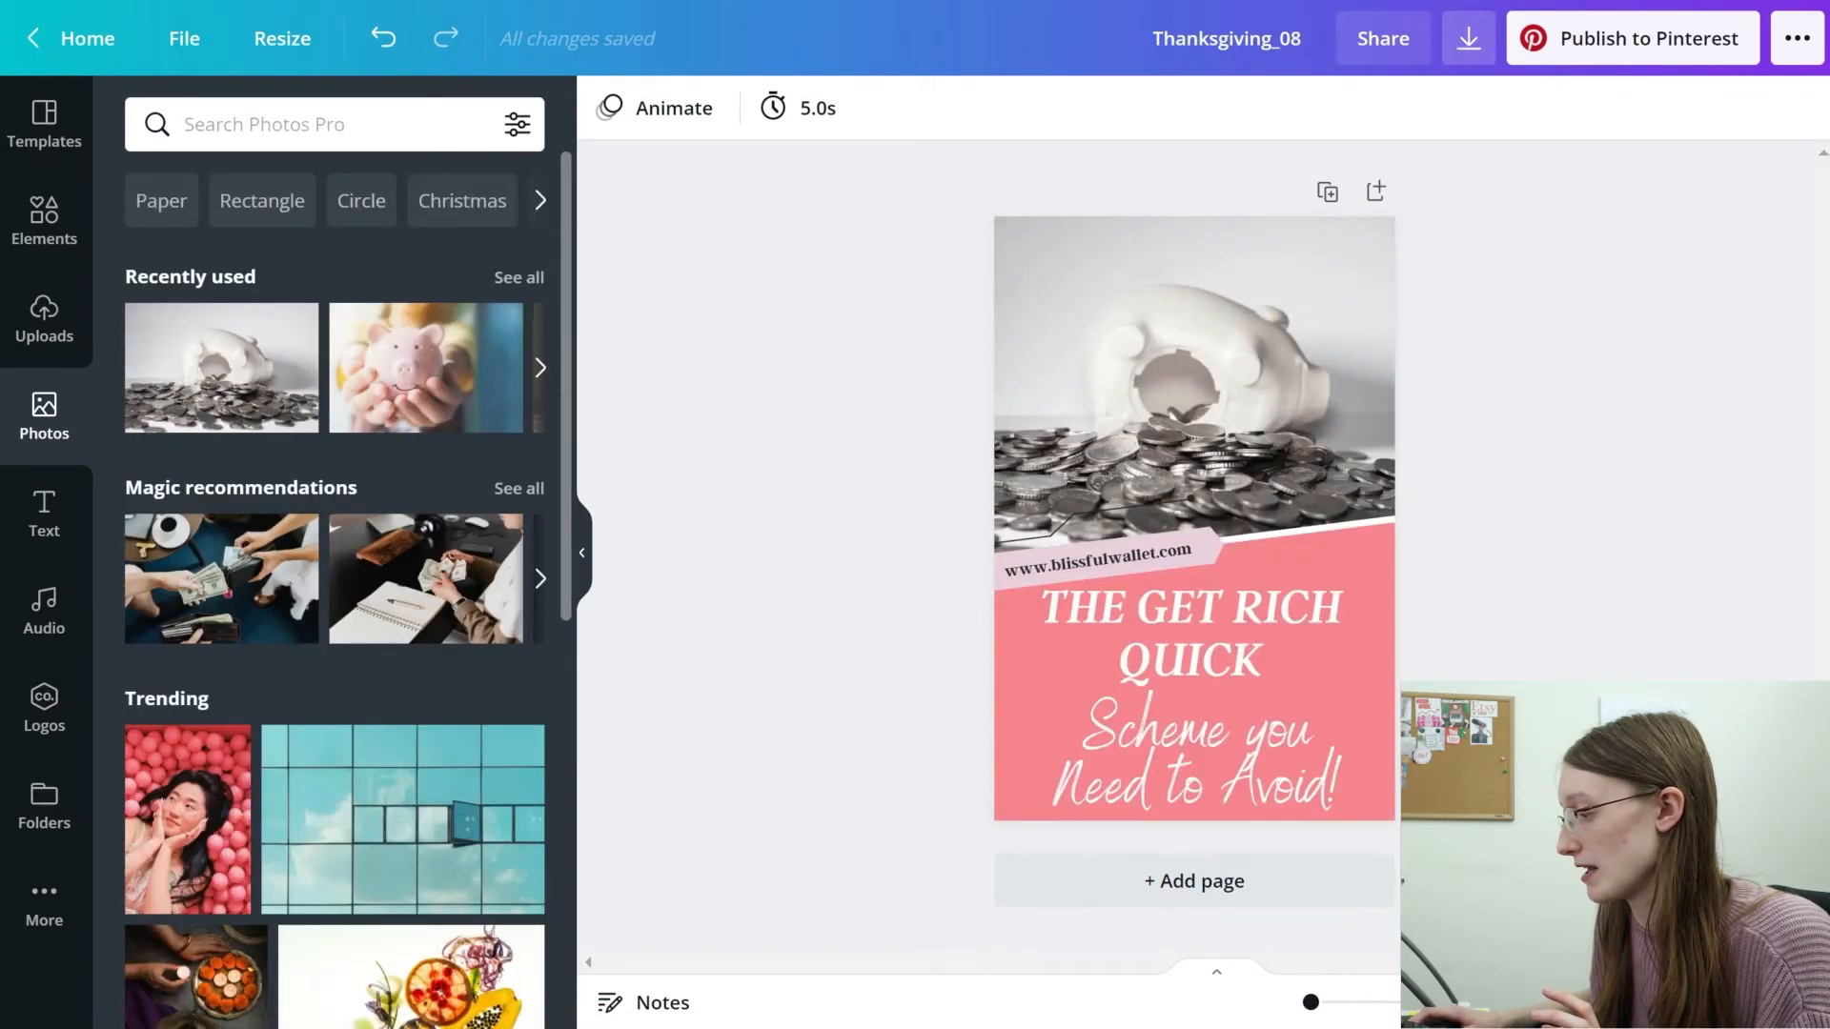
click(1469, 38)
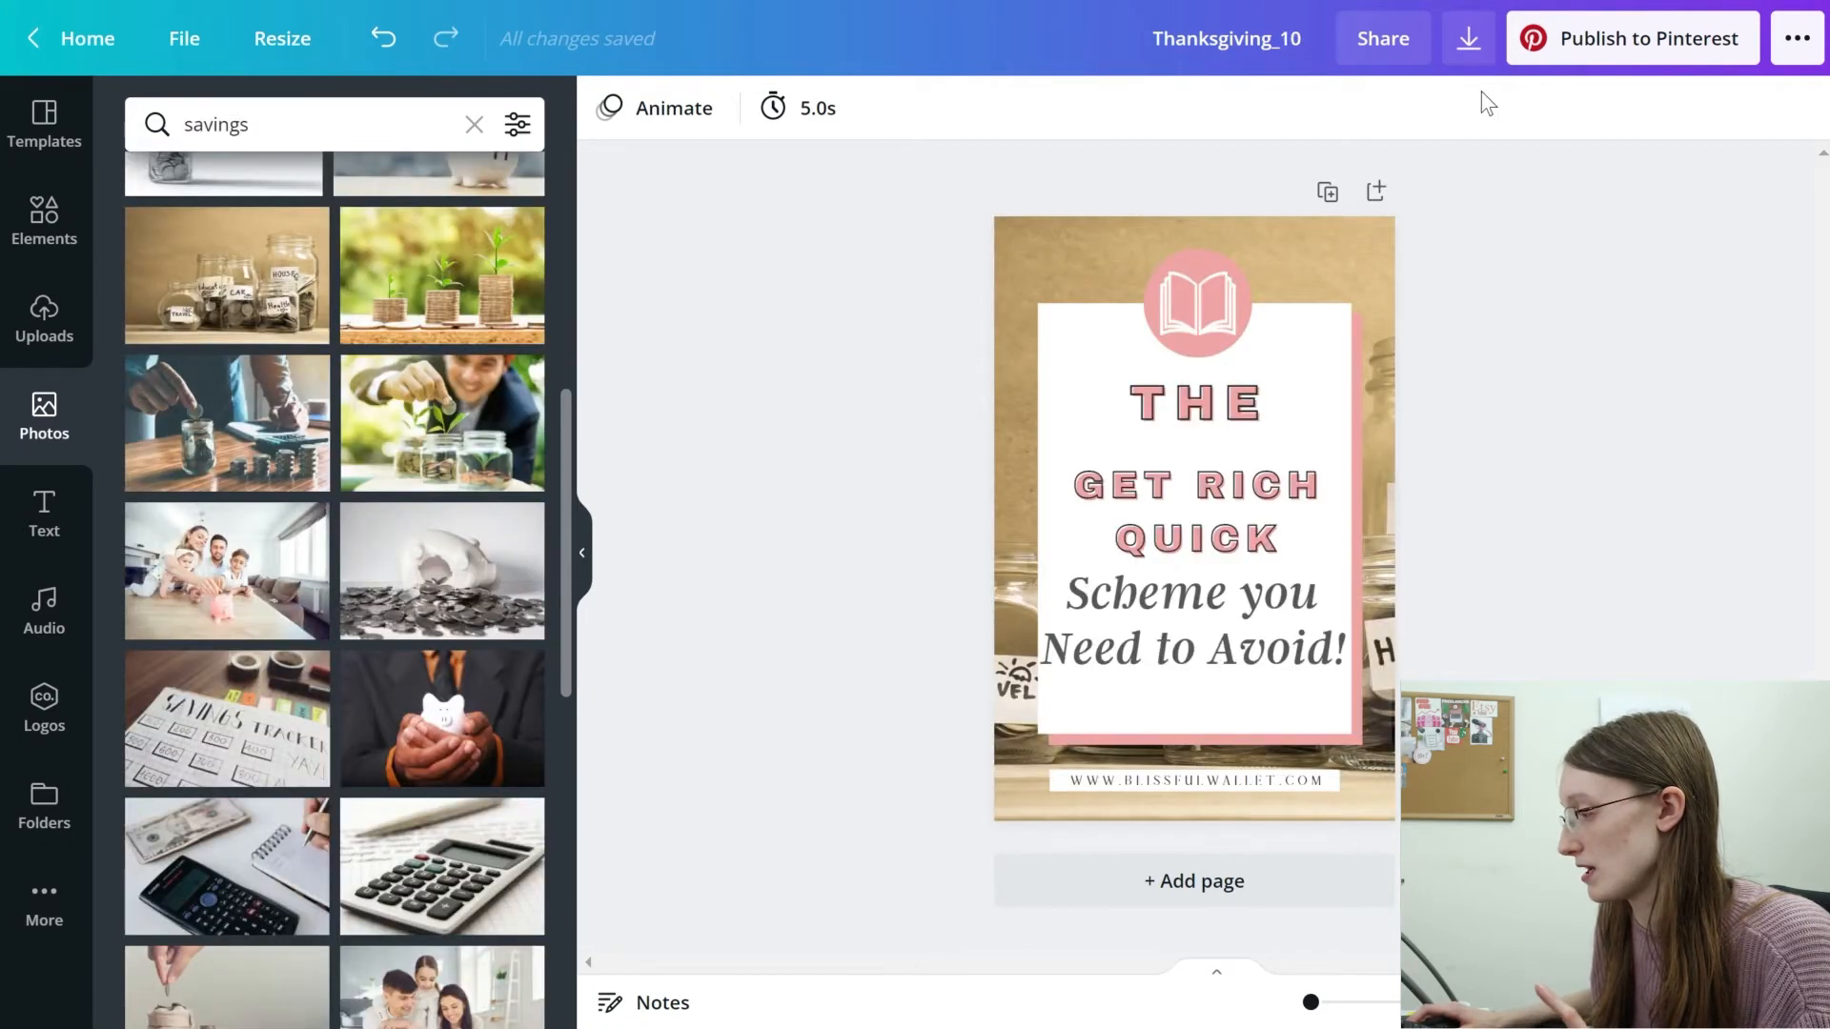
click(1469, 40)
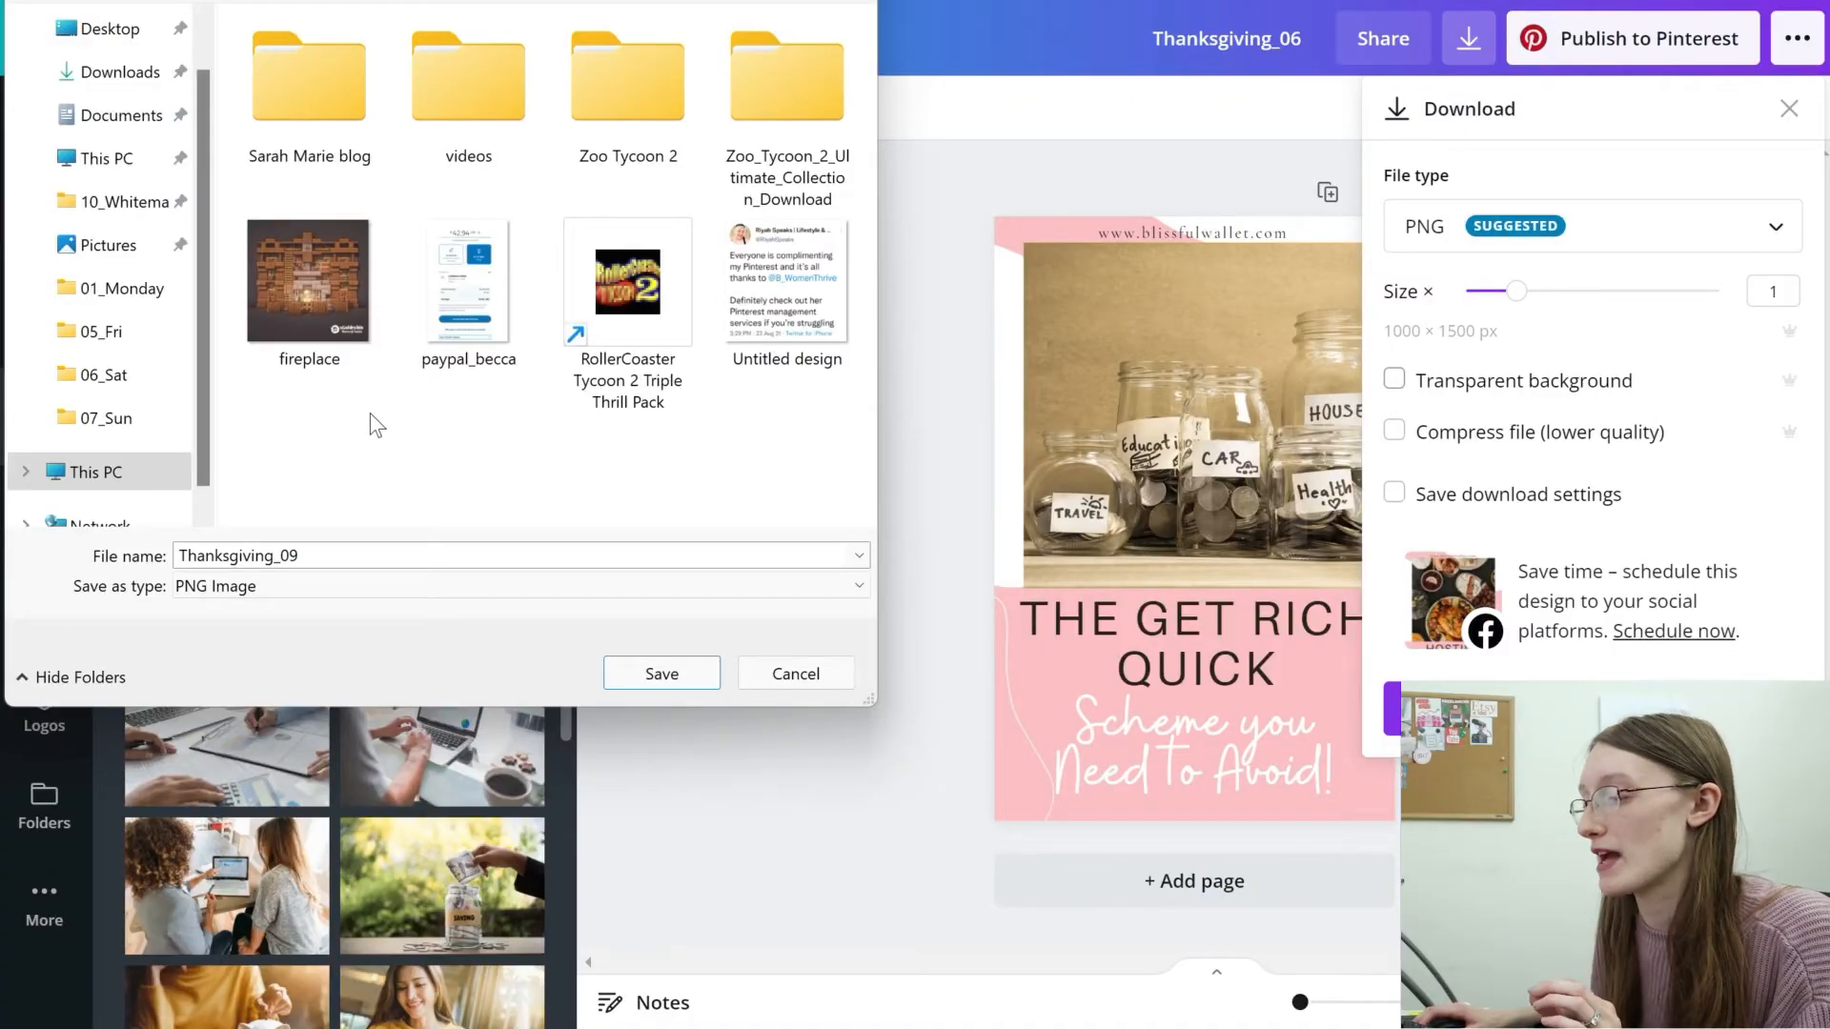
Browse to the pins folder inside the blog's Video Pins folder and create and open a new folder named "get rick quick".
click(284, 111)
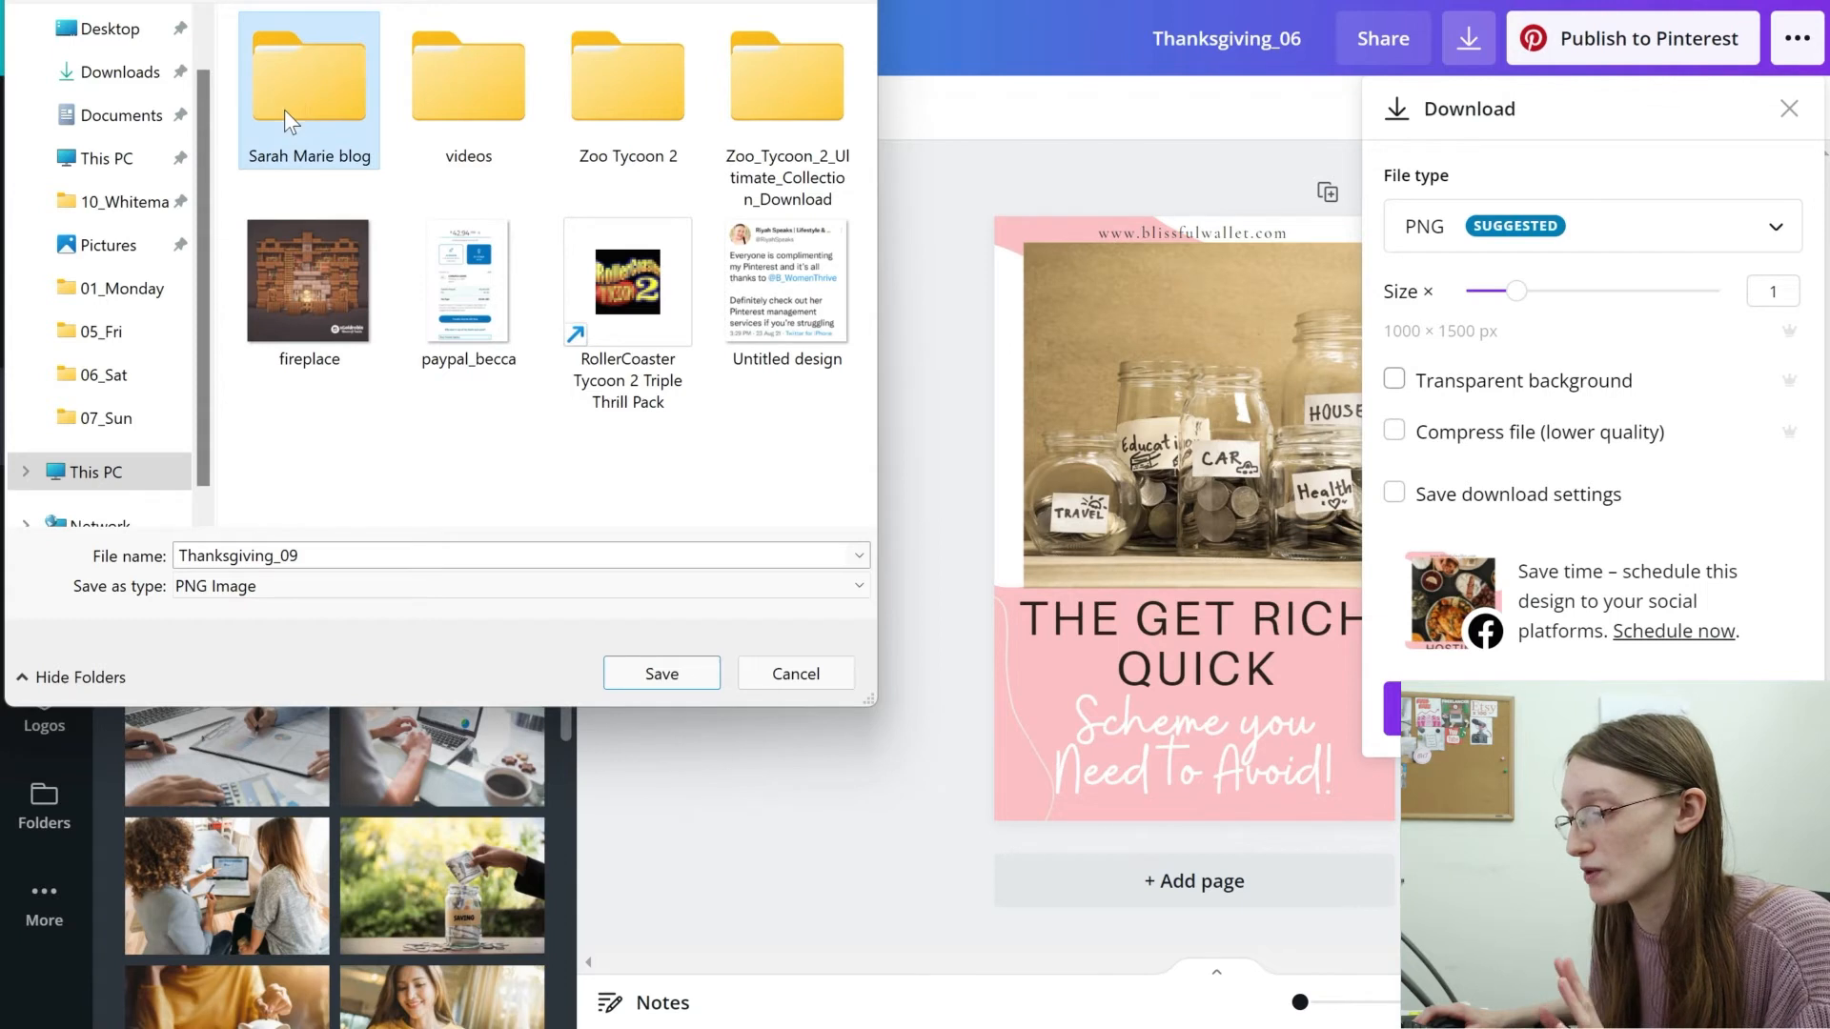
double_click(284, 110)
double_click(295, 95)
click(516, 250)
double_click(517, 250)
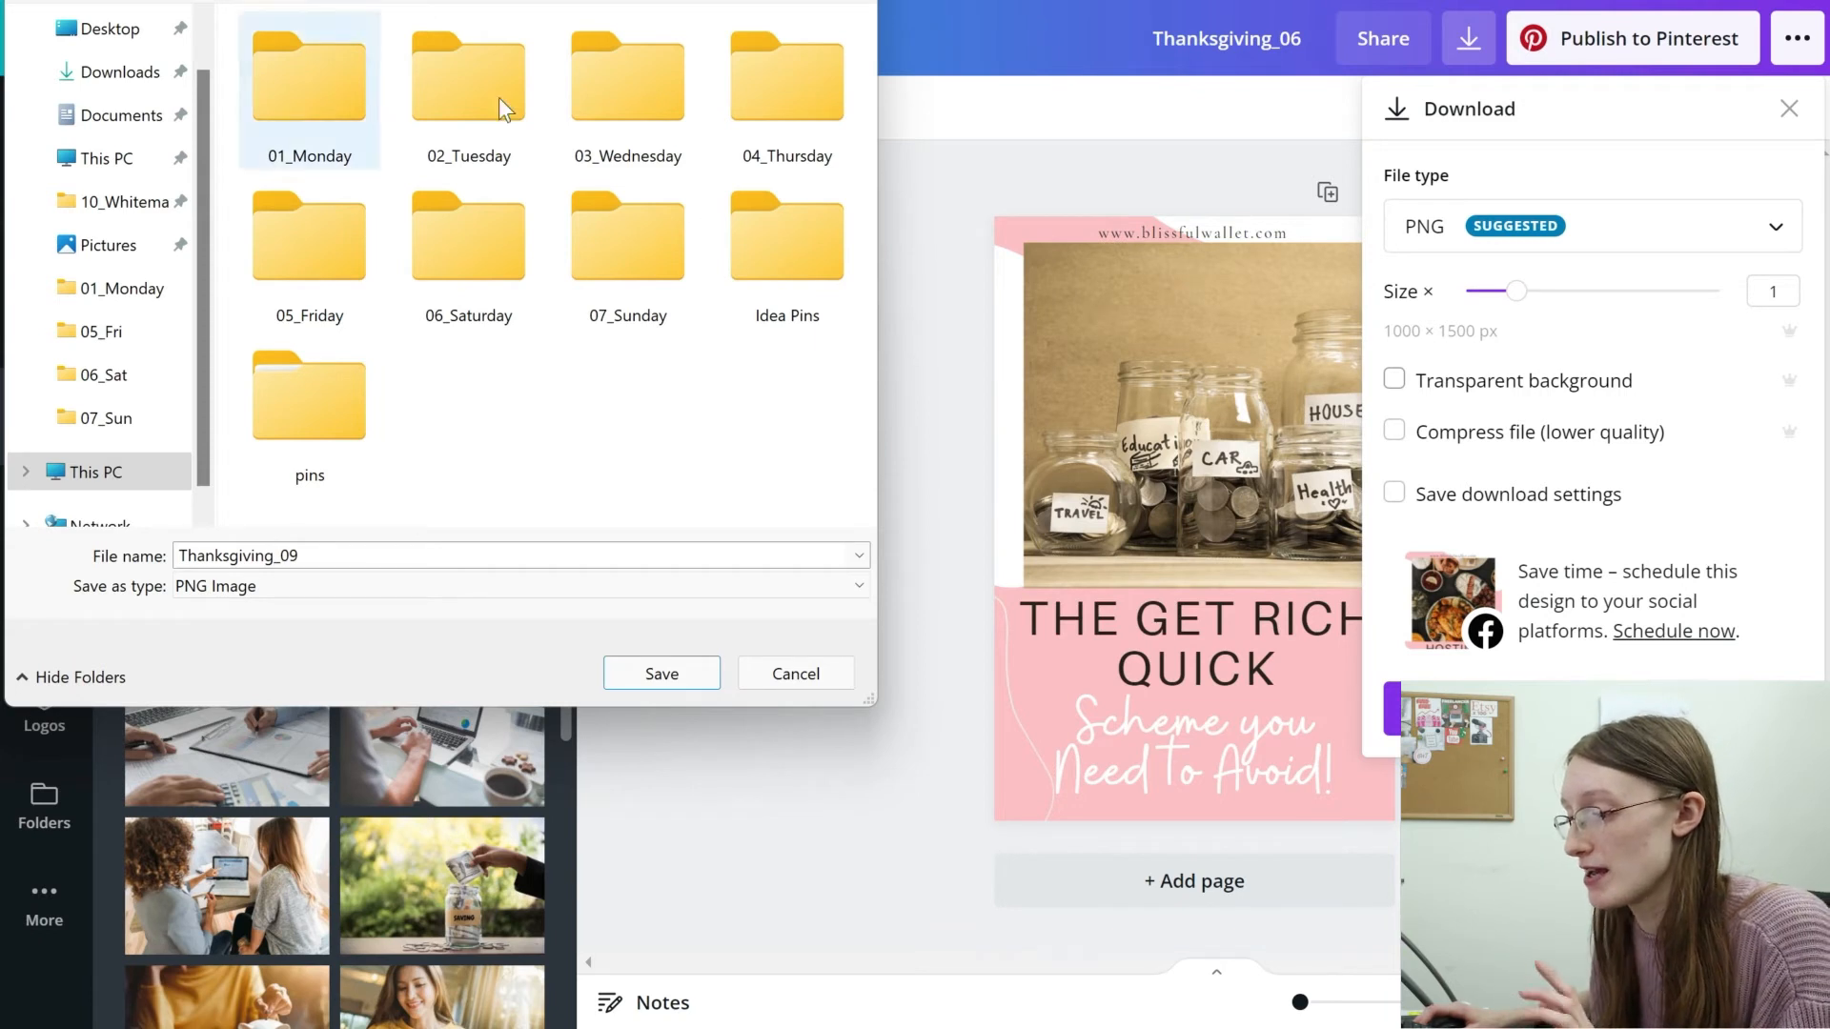
double_click(284, 394)
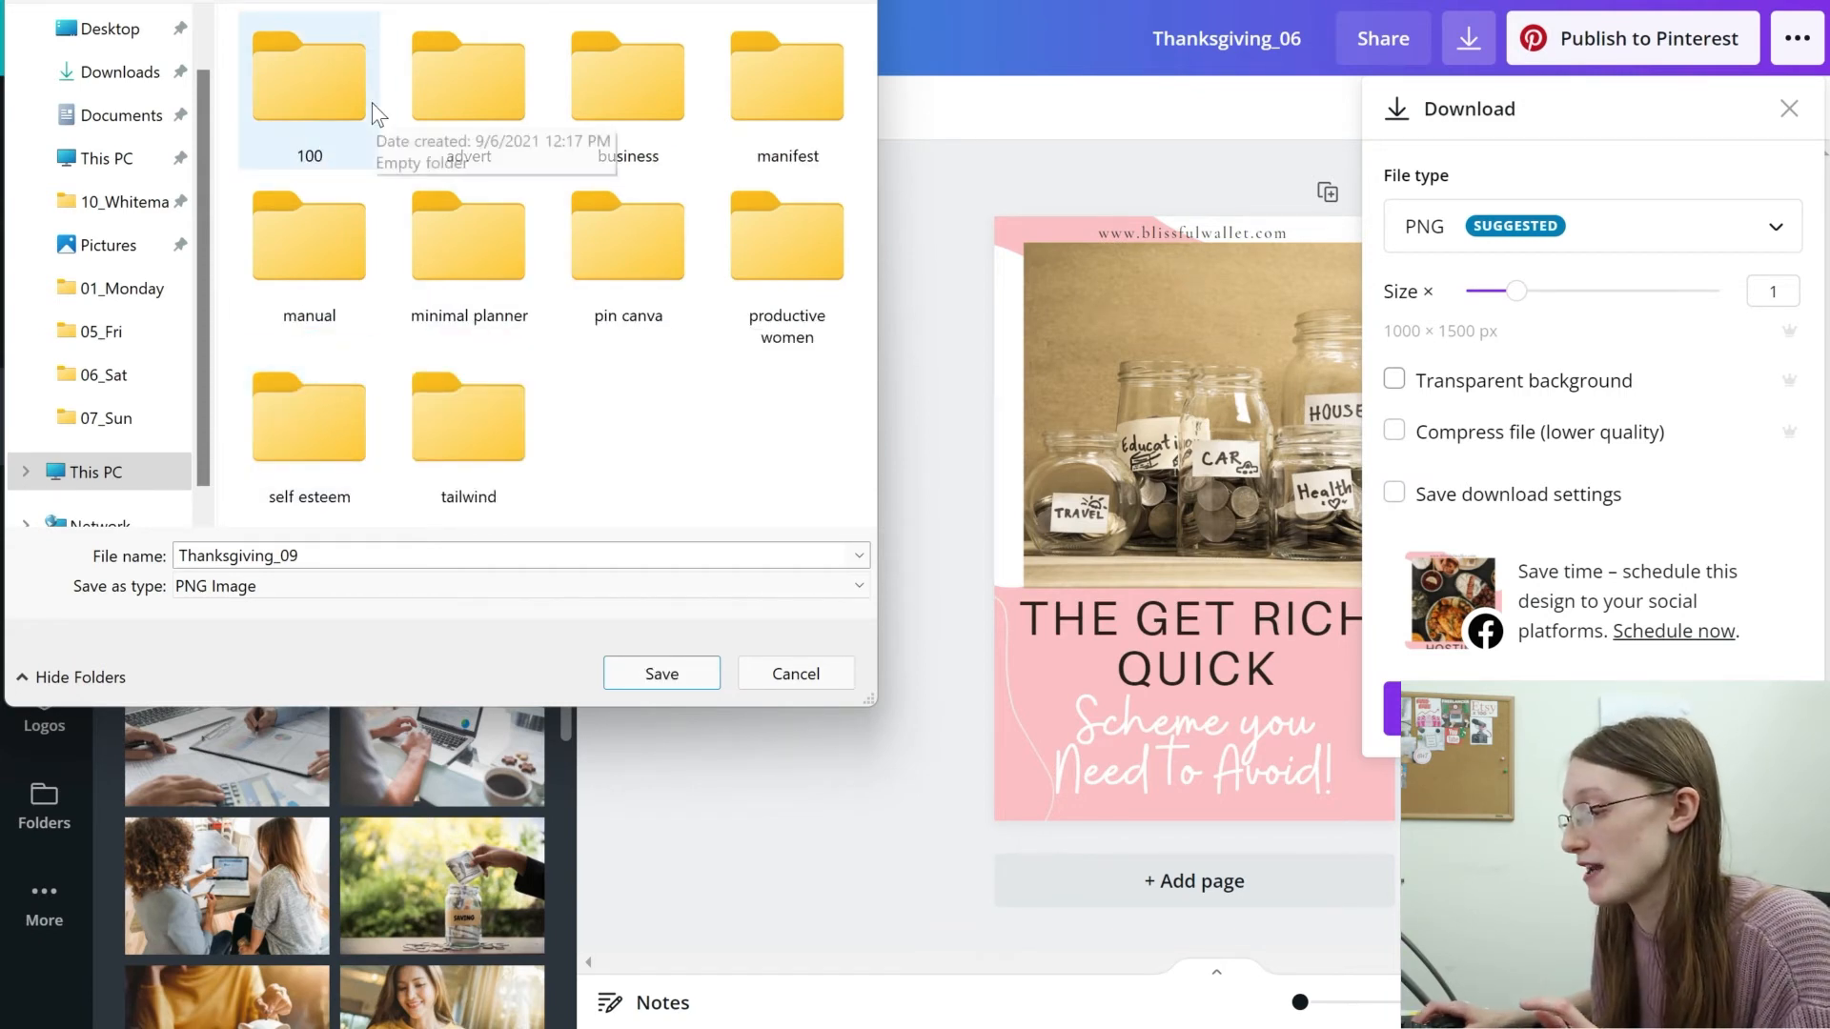
text(get rick quick)
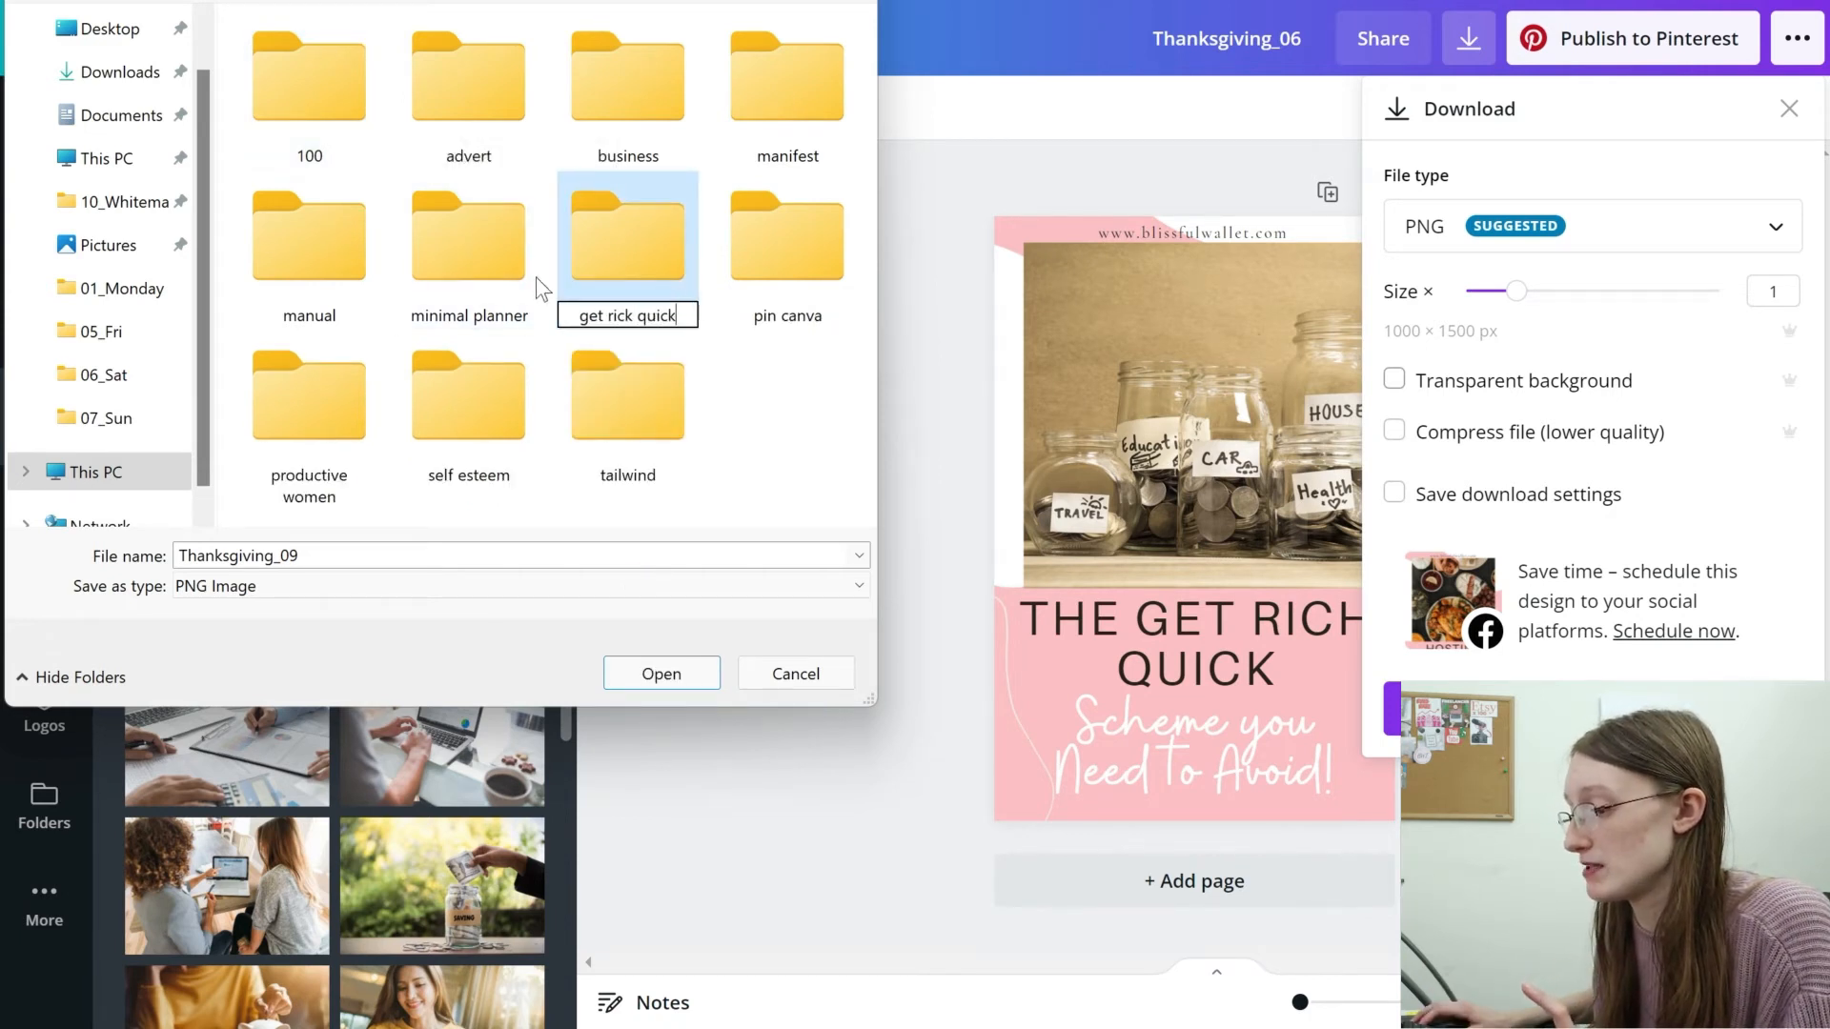
key(Return)
key(Return)
Save the Thanksgiving_09 download as rich_01 in the get rick quick folder.
click(380, 550)
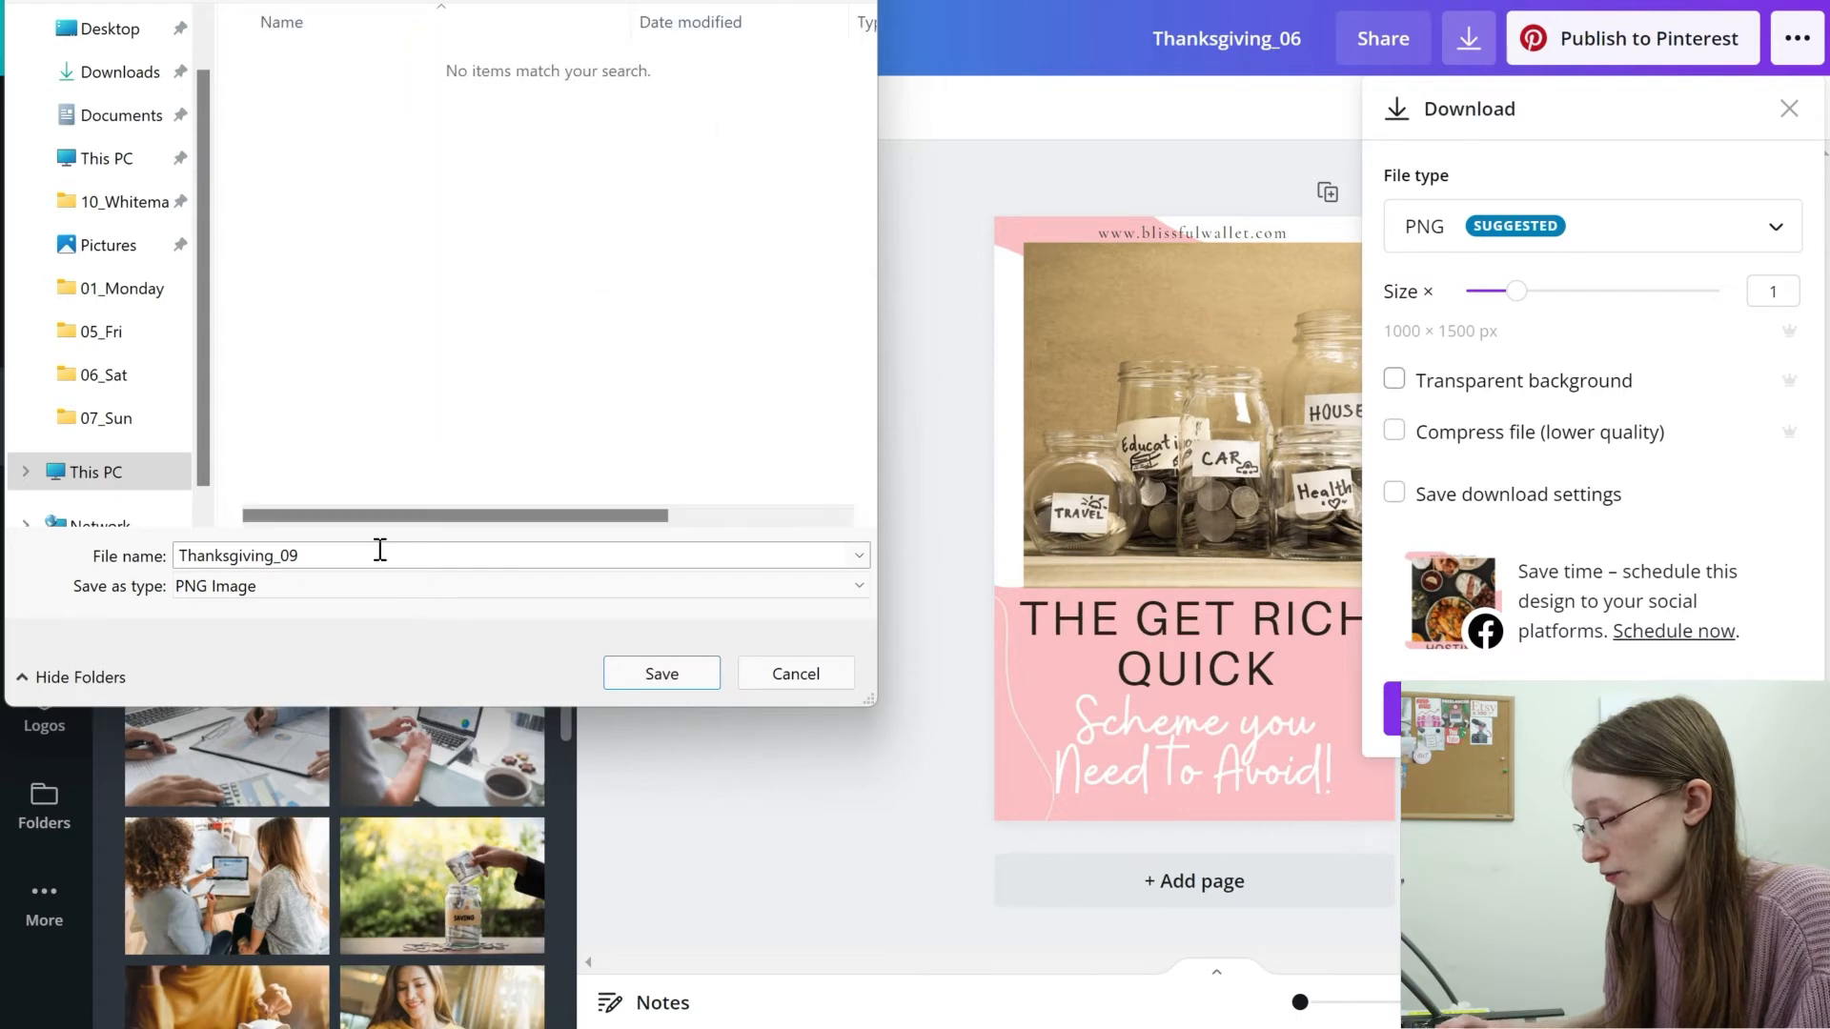
text(rich_01)
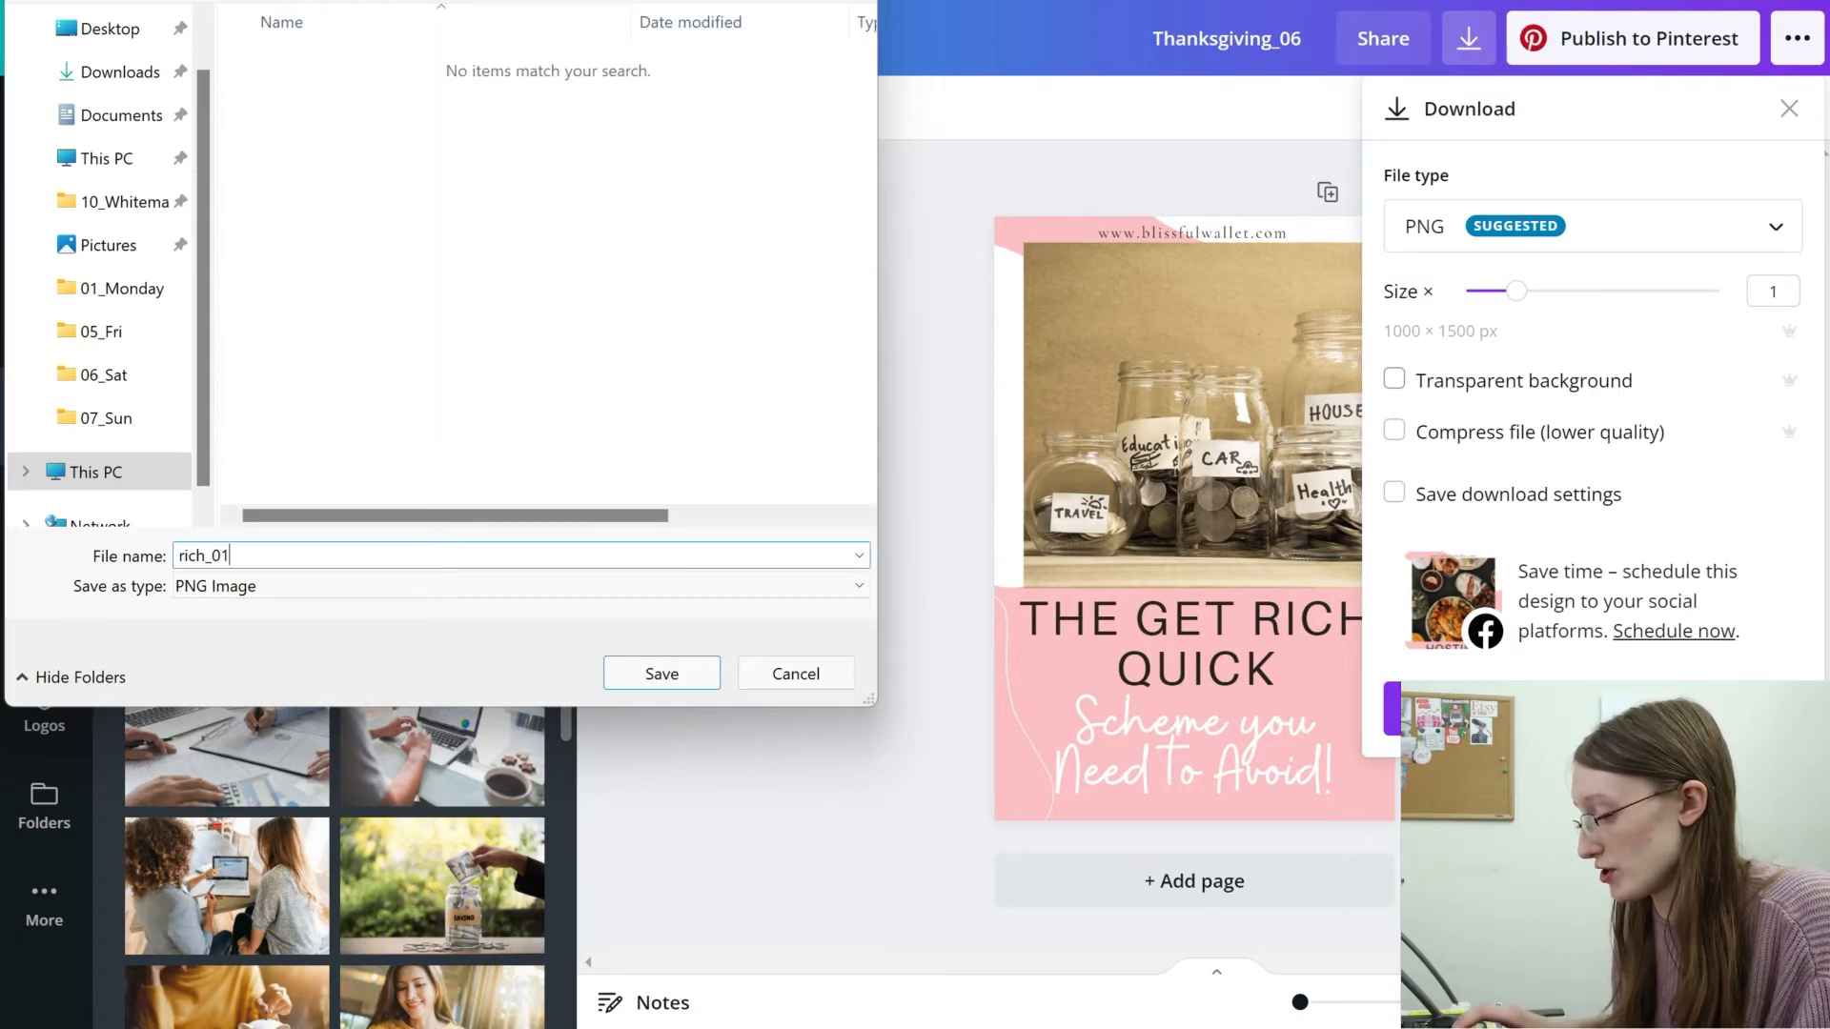
key(Return)
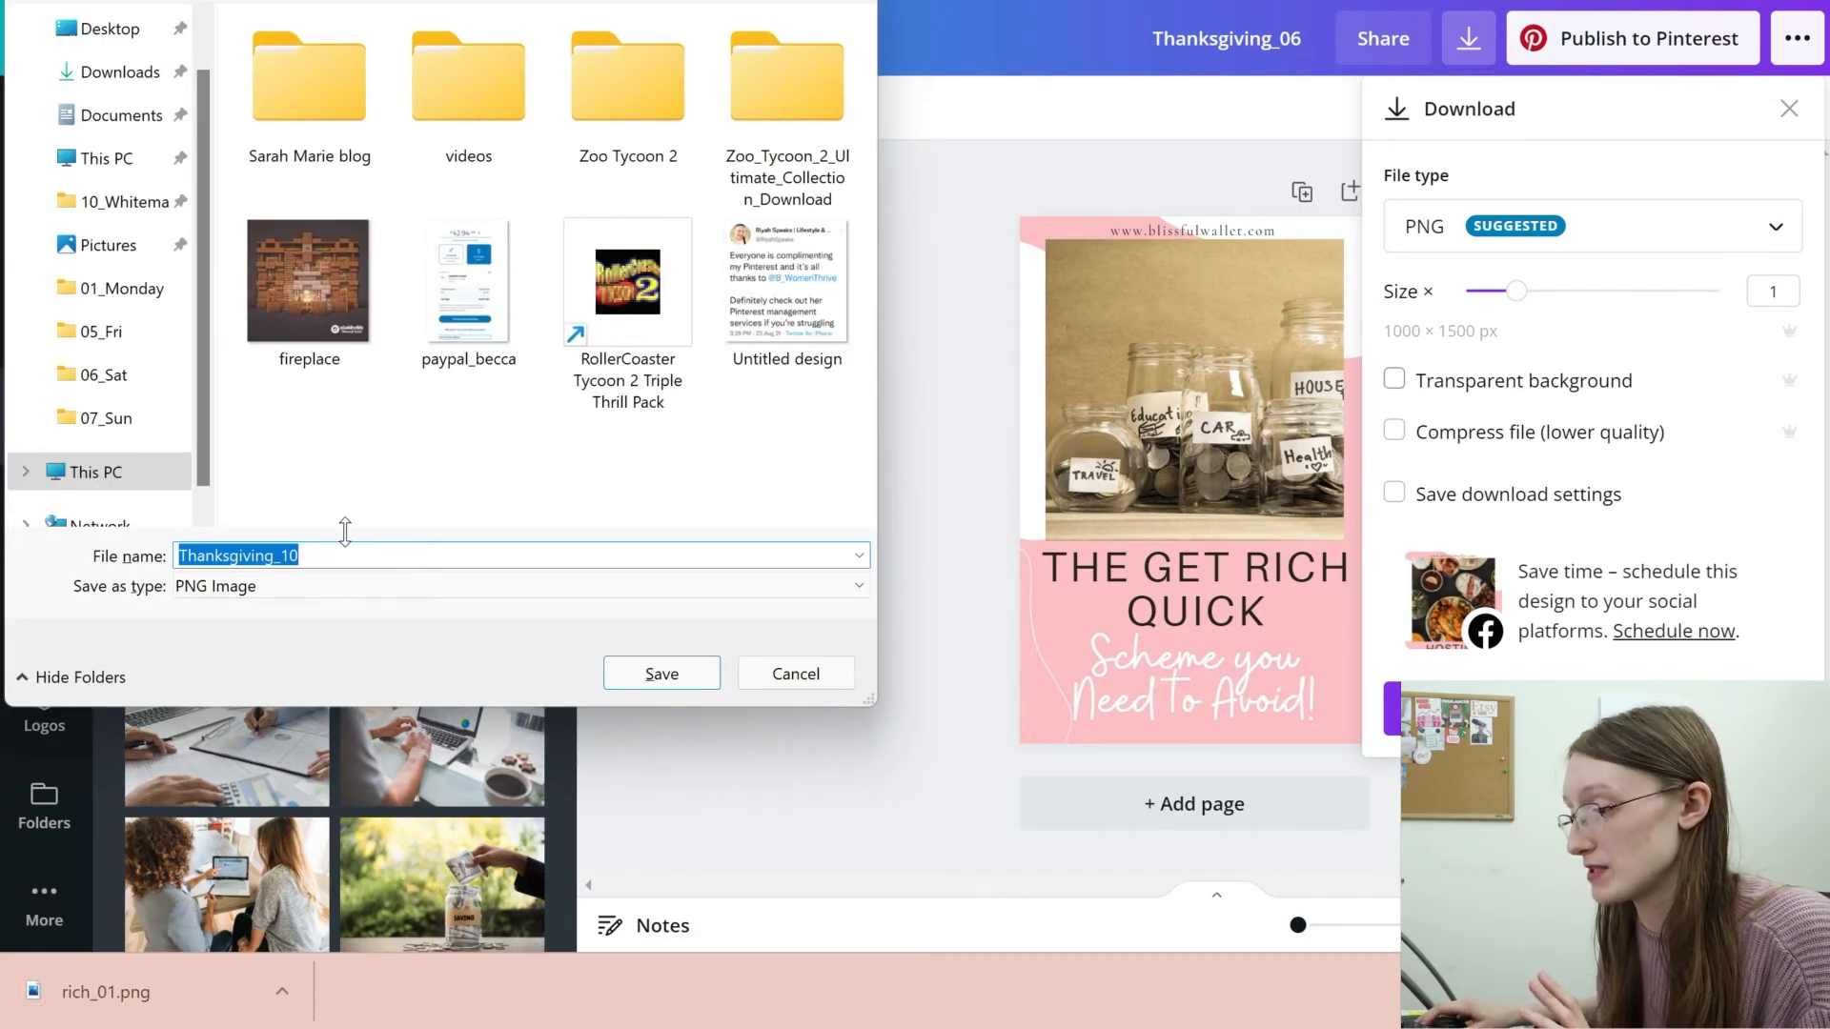
Browse to the get rick quick folder inside pins as the save location for the Thanksgiving_10 download.
double_click(334, 65)
click(345, 73)
double_click(345, 73)
double_click(639, 221)
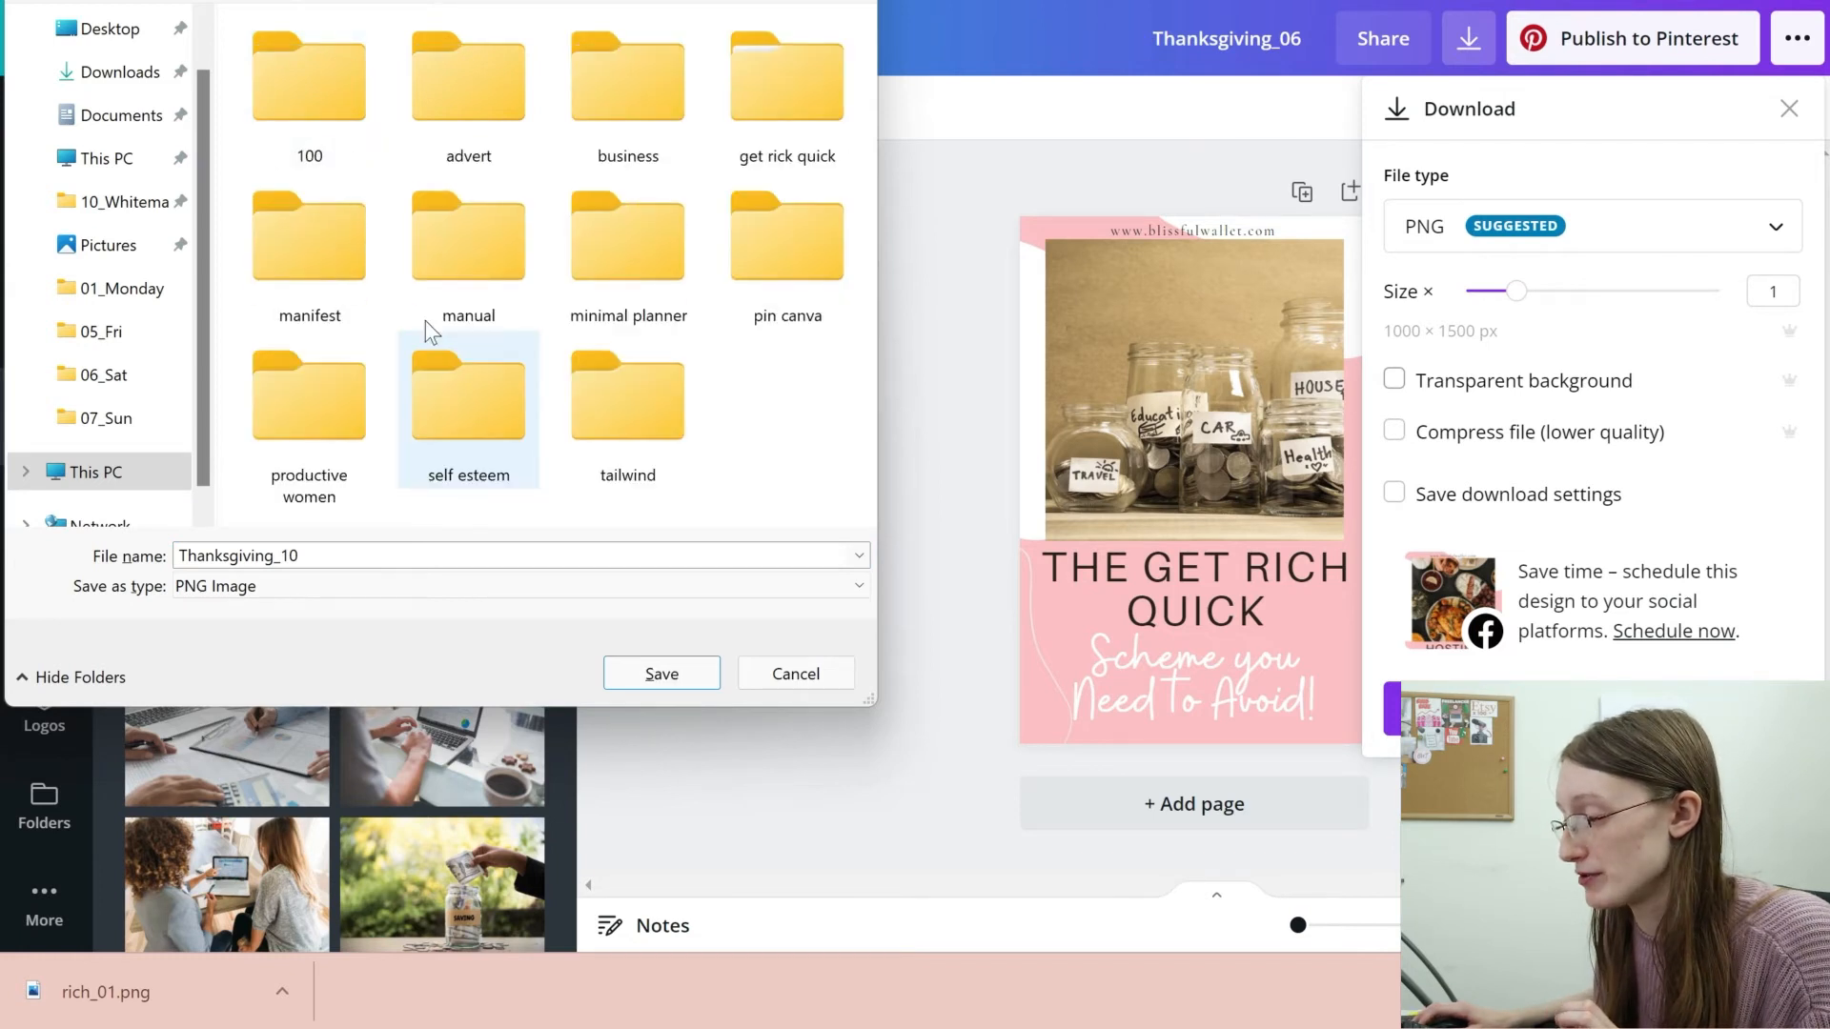
click(782, 162)
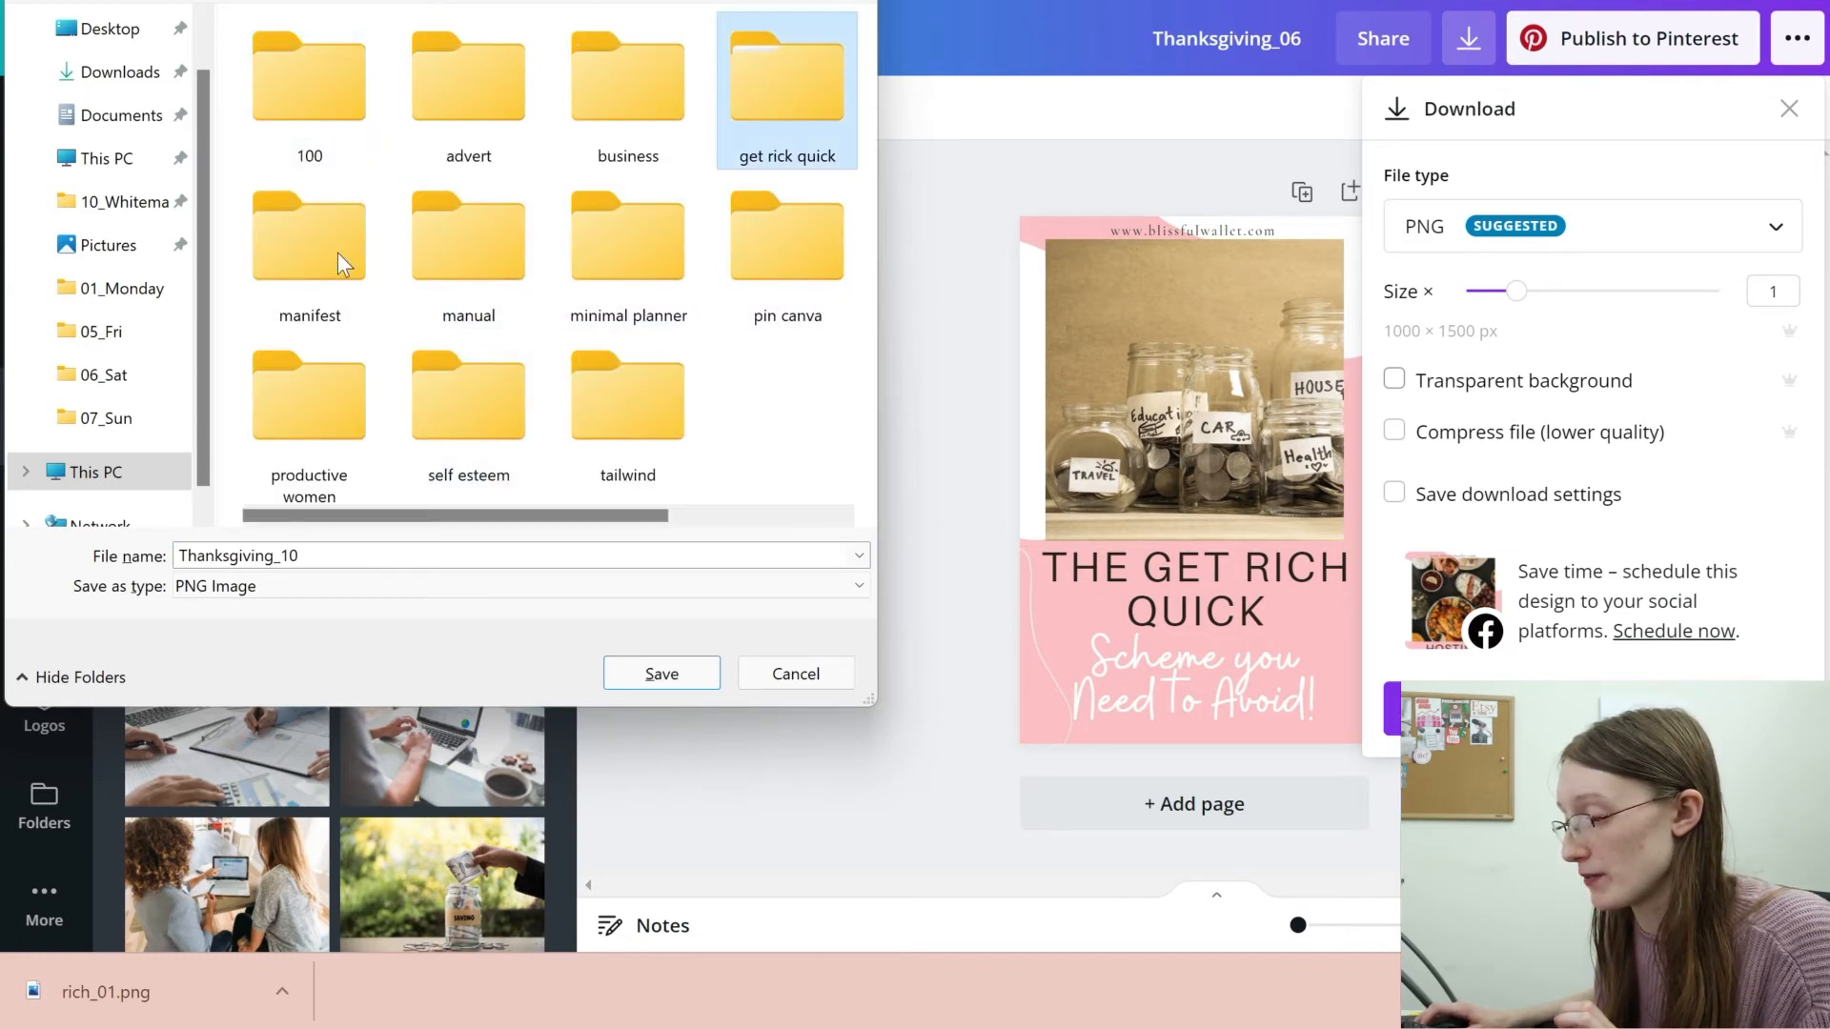
key(Return)
Save the Thanksgiving_10 download as rich_02, reusing the name of the existing rich_01 file.
click(309, 91)
double_click(286, 553)
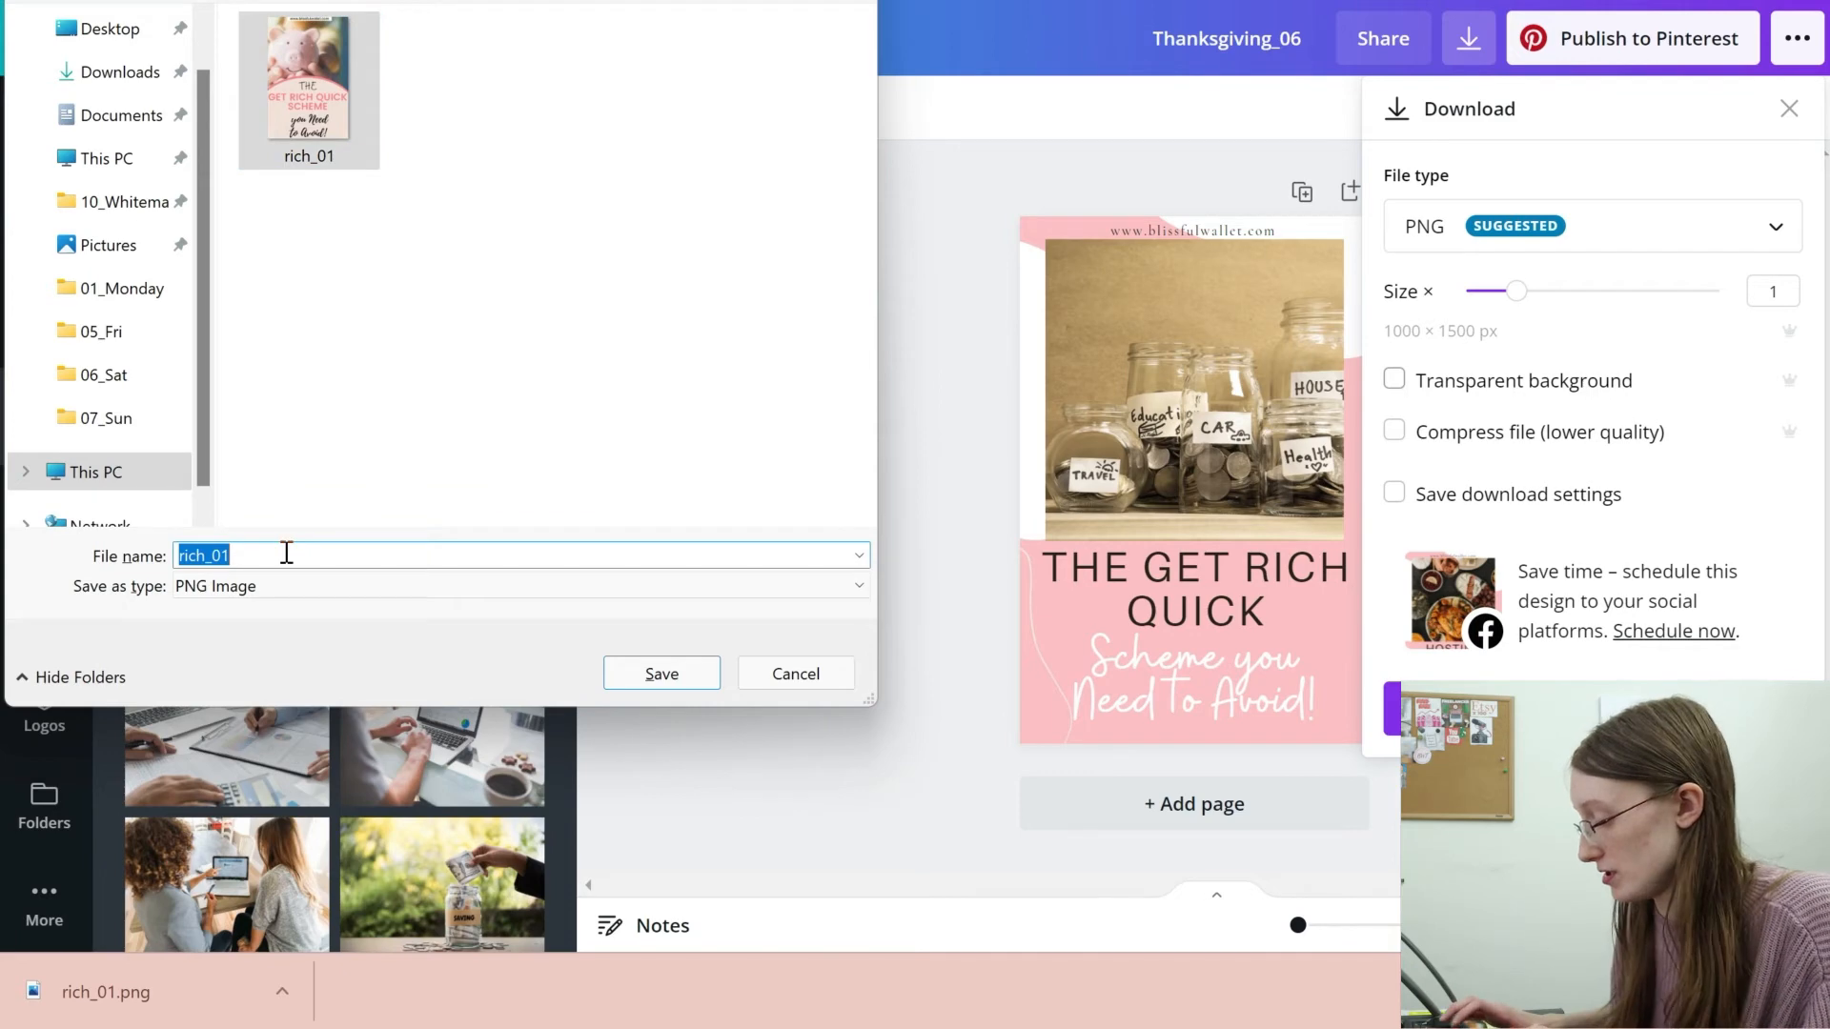
click(286, 553)
key(BackSpace)
text(2)
key(Return)
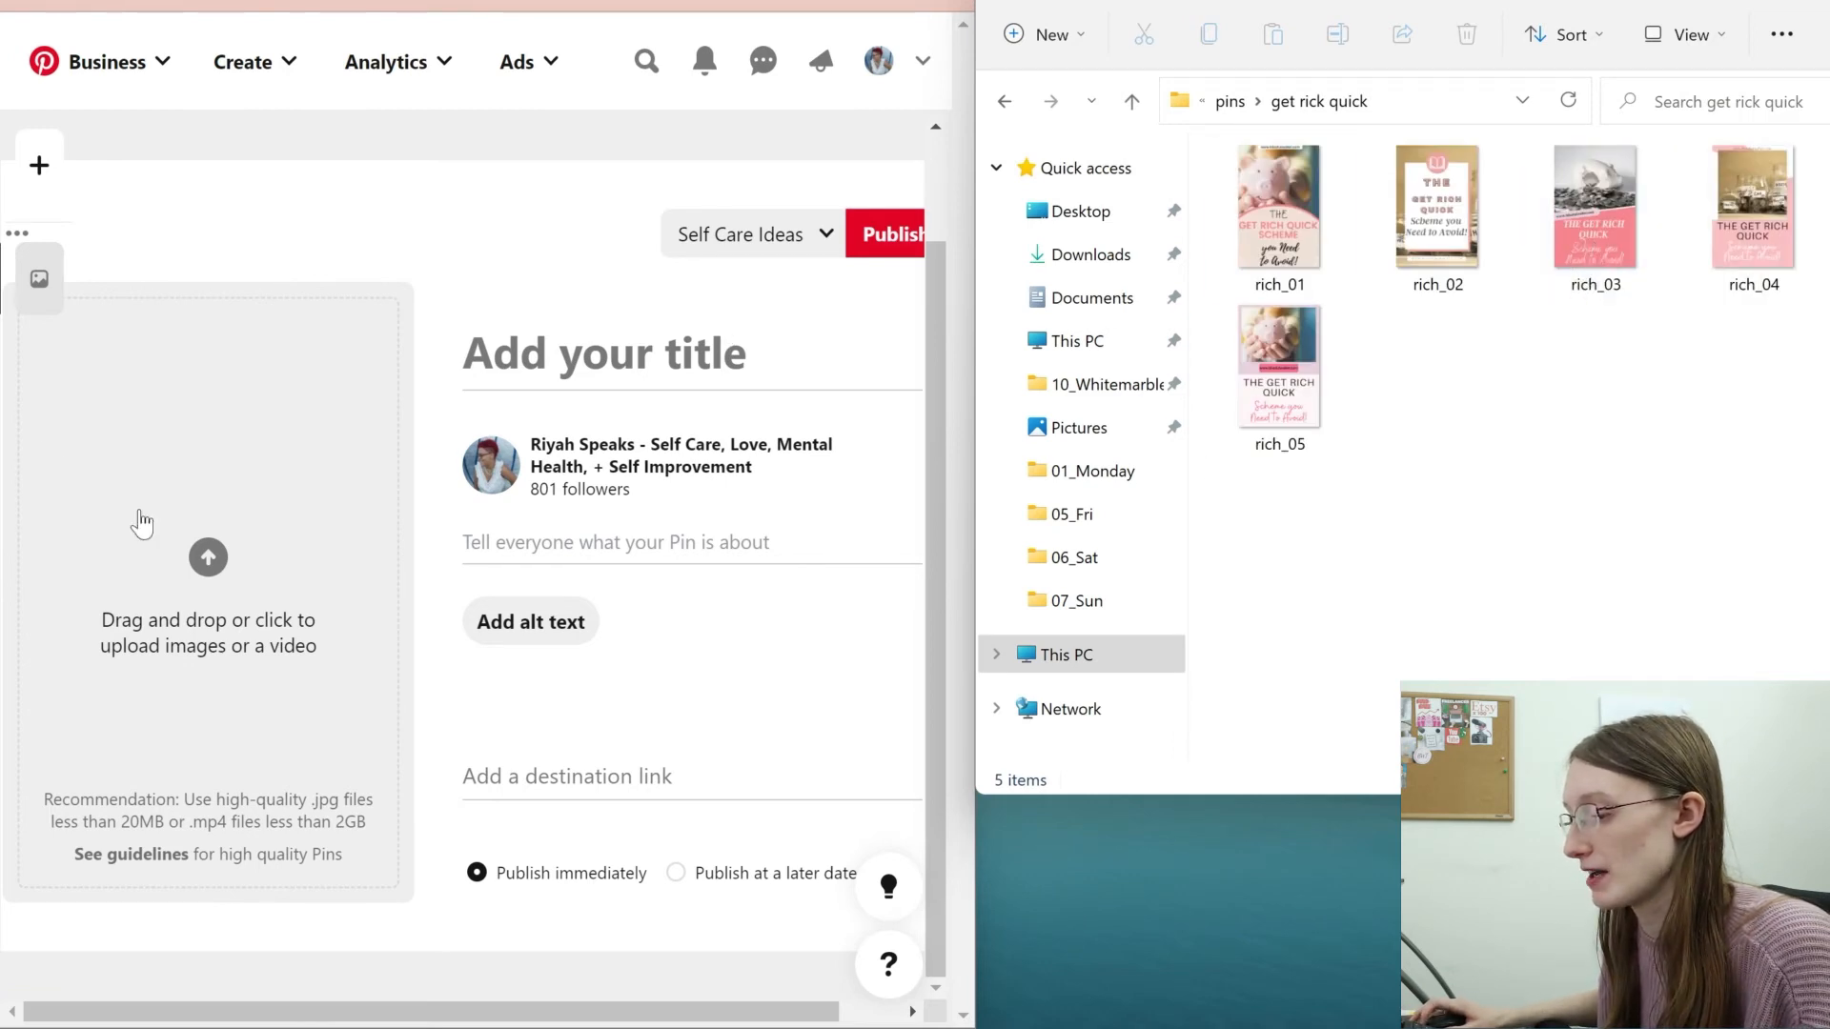
From Pinterest's upload dialog, sort the rich pins out of get rick quick into the Video Pins weekday folders, with rich_01 in 01_Monday.
click(230, 560)
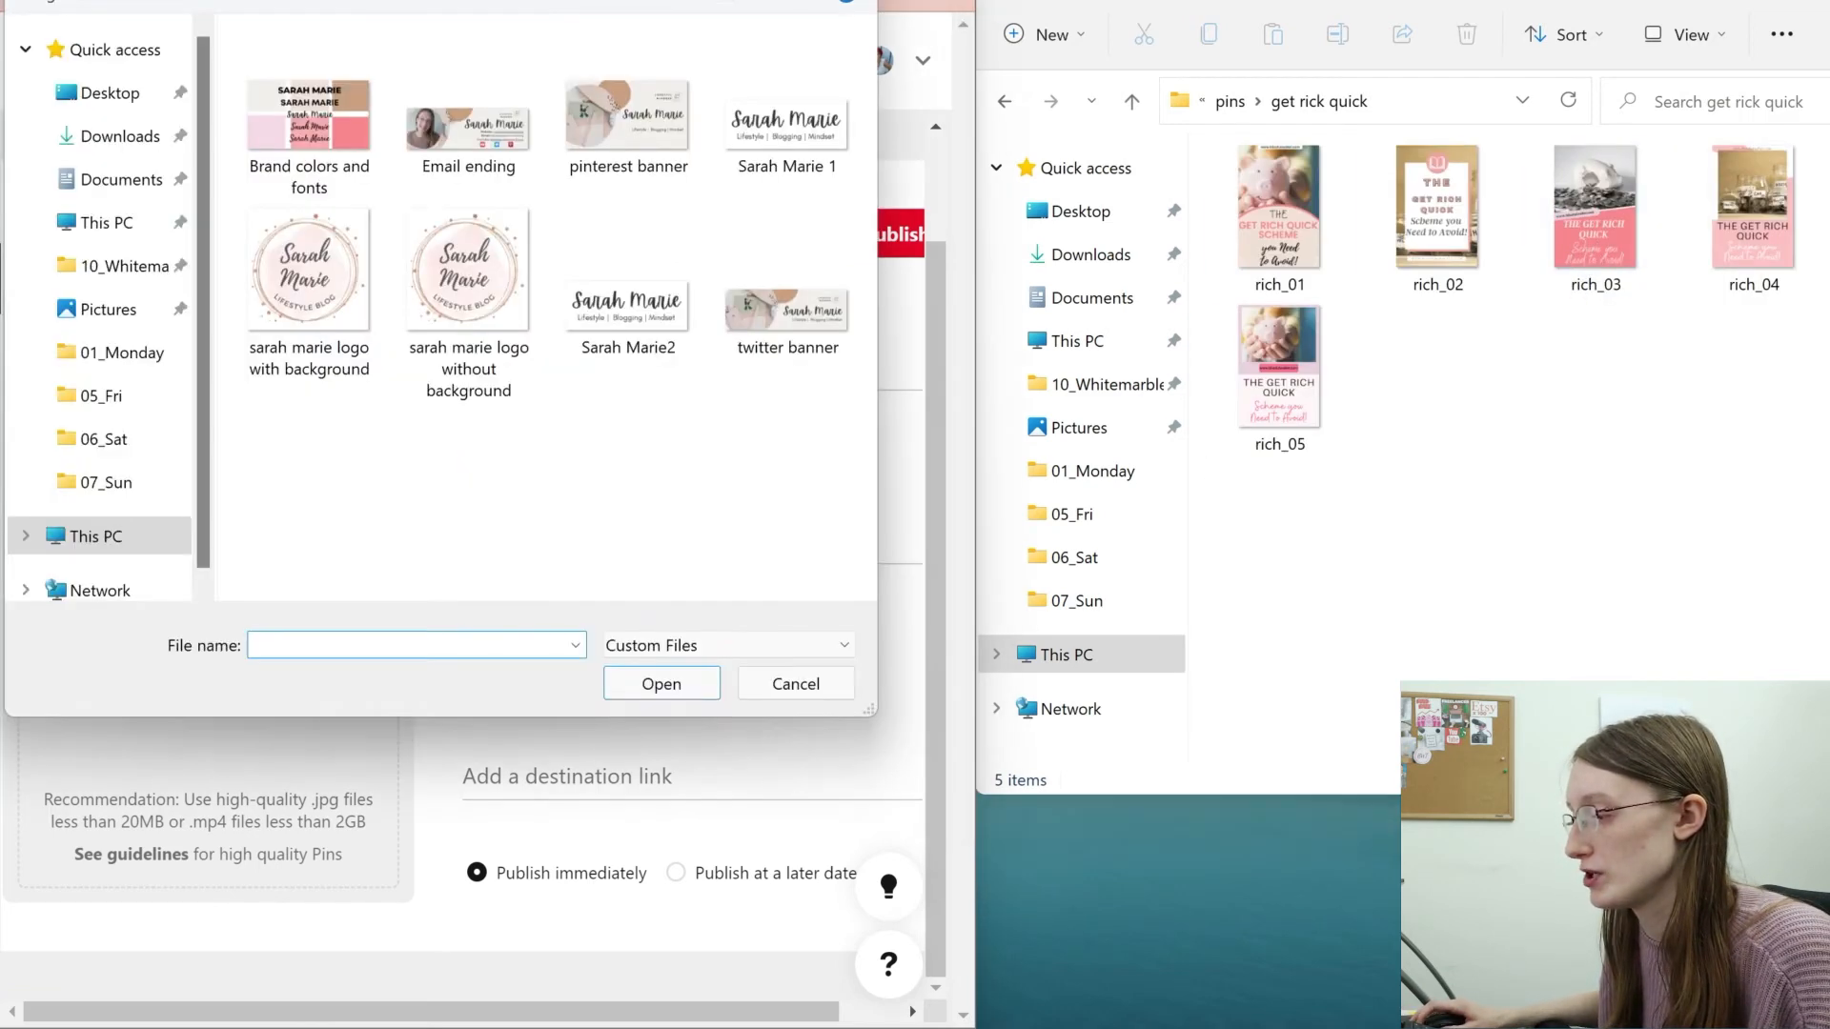
drag(551, 46, 576, 97)
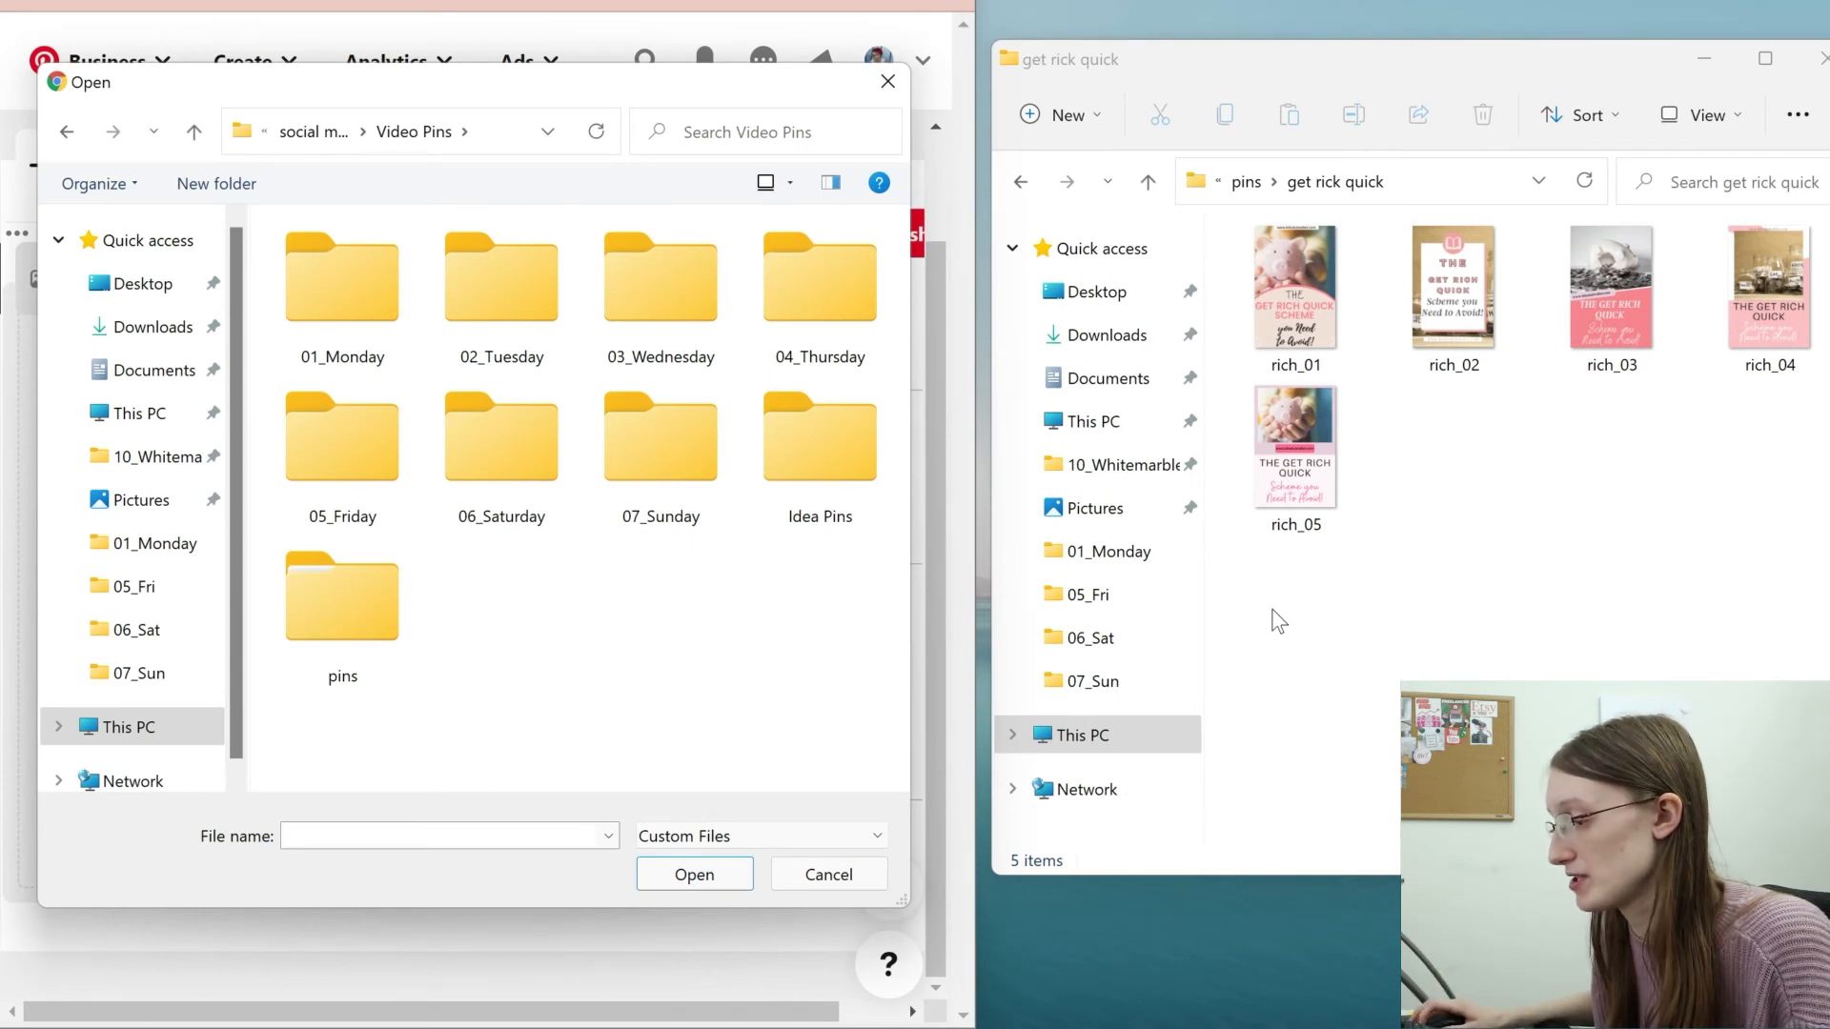
click(1289, 277)
drag(334, 294, 334, 294)
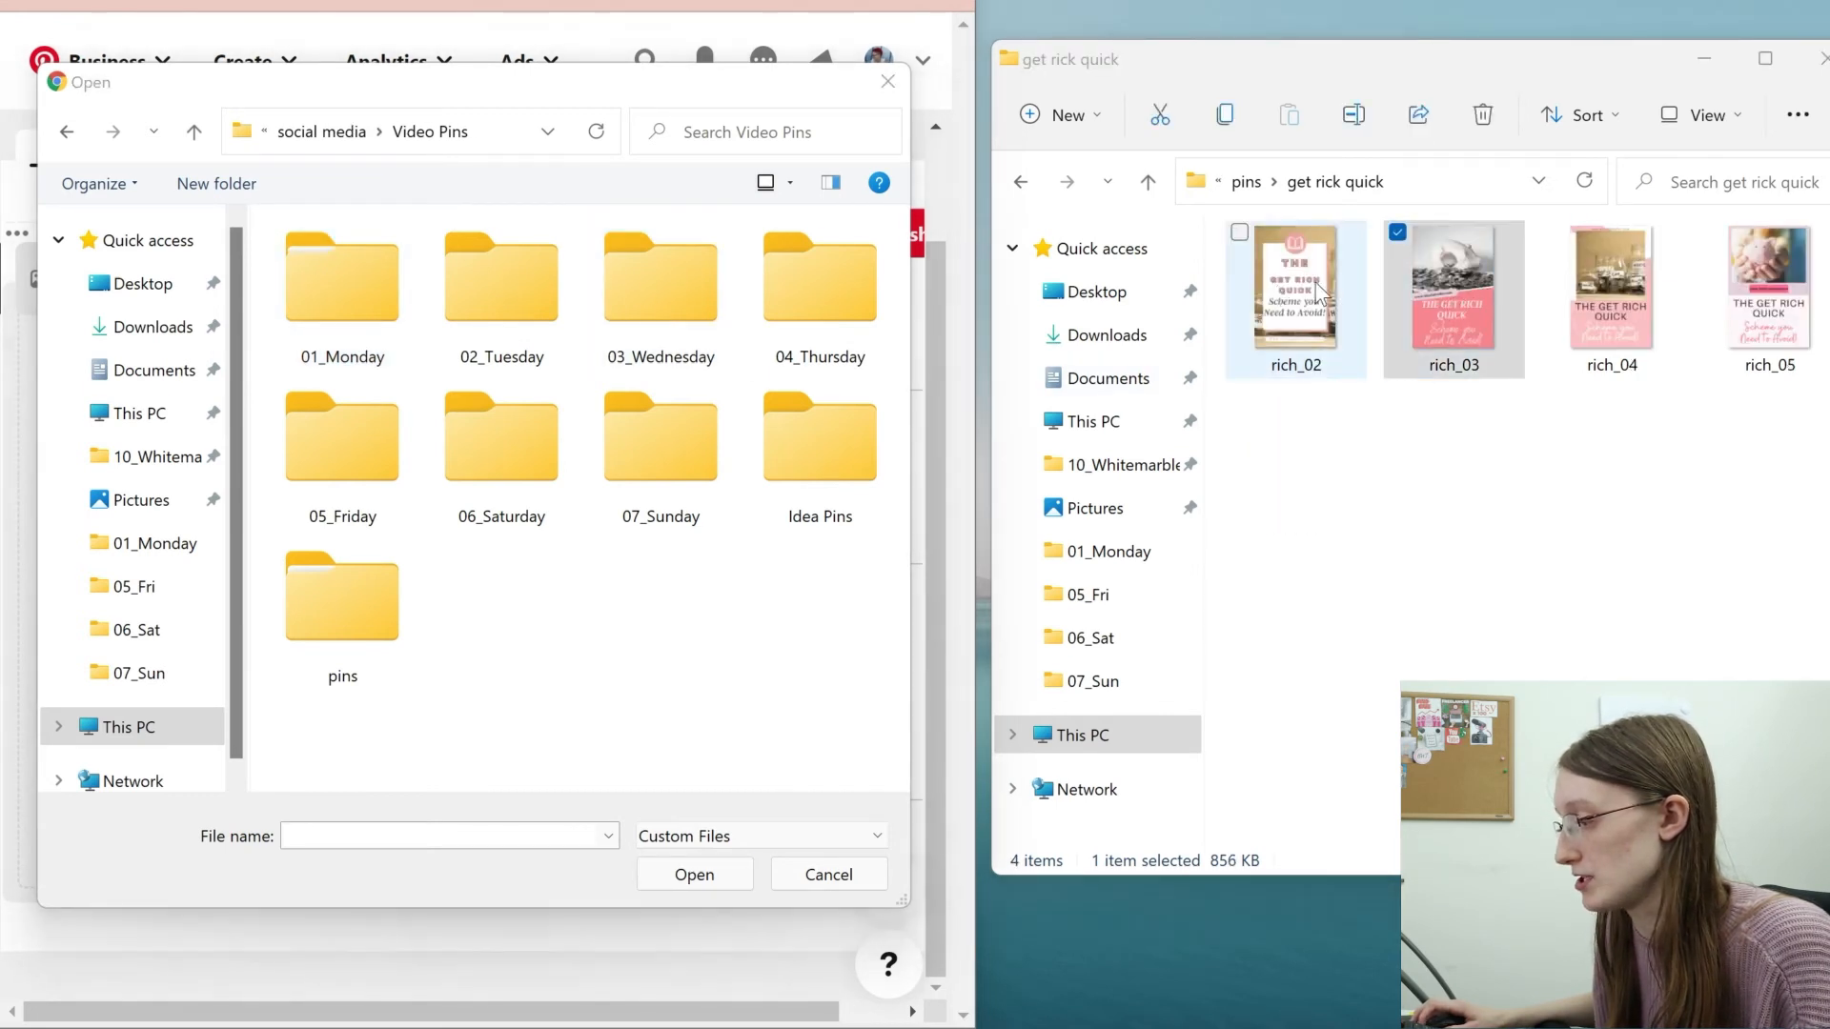
drag(1315, 284, 838, 284)
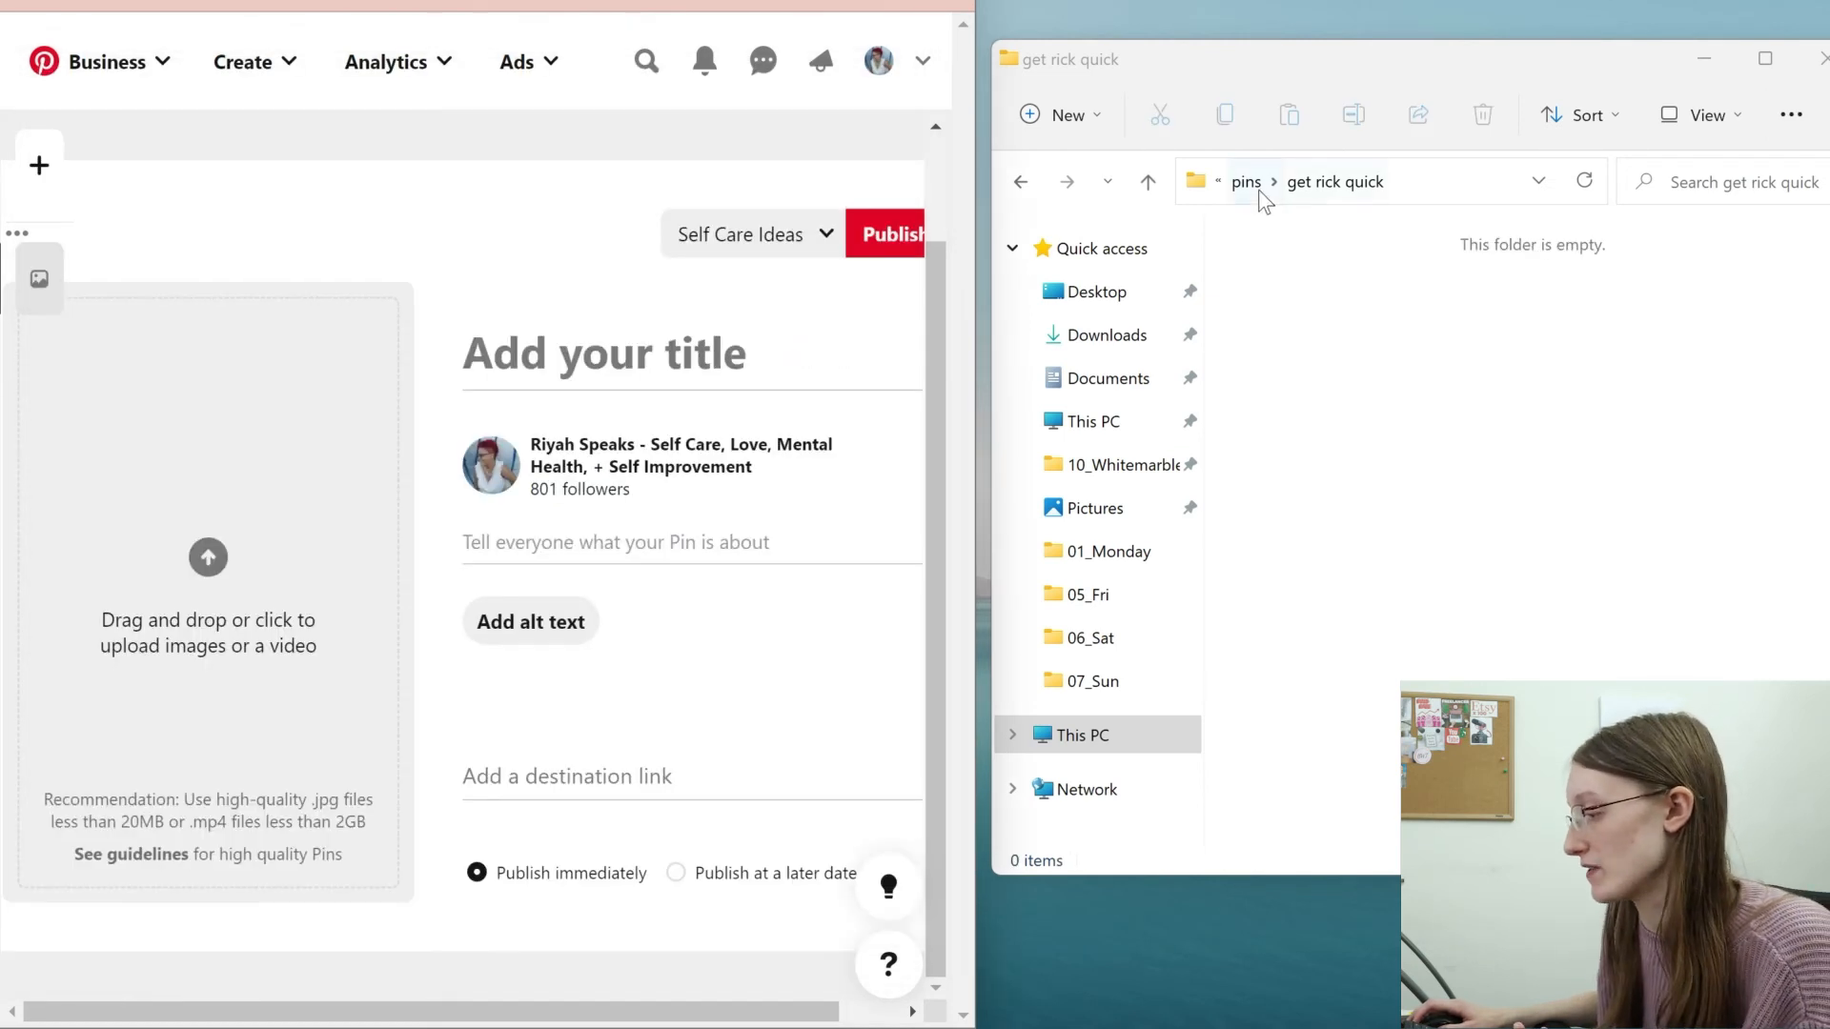
Add a second pin draft in Pinterest and upload rich_01 and rich_05 from the 01_Monday folder, one to each draft.
click(1251, 184)
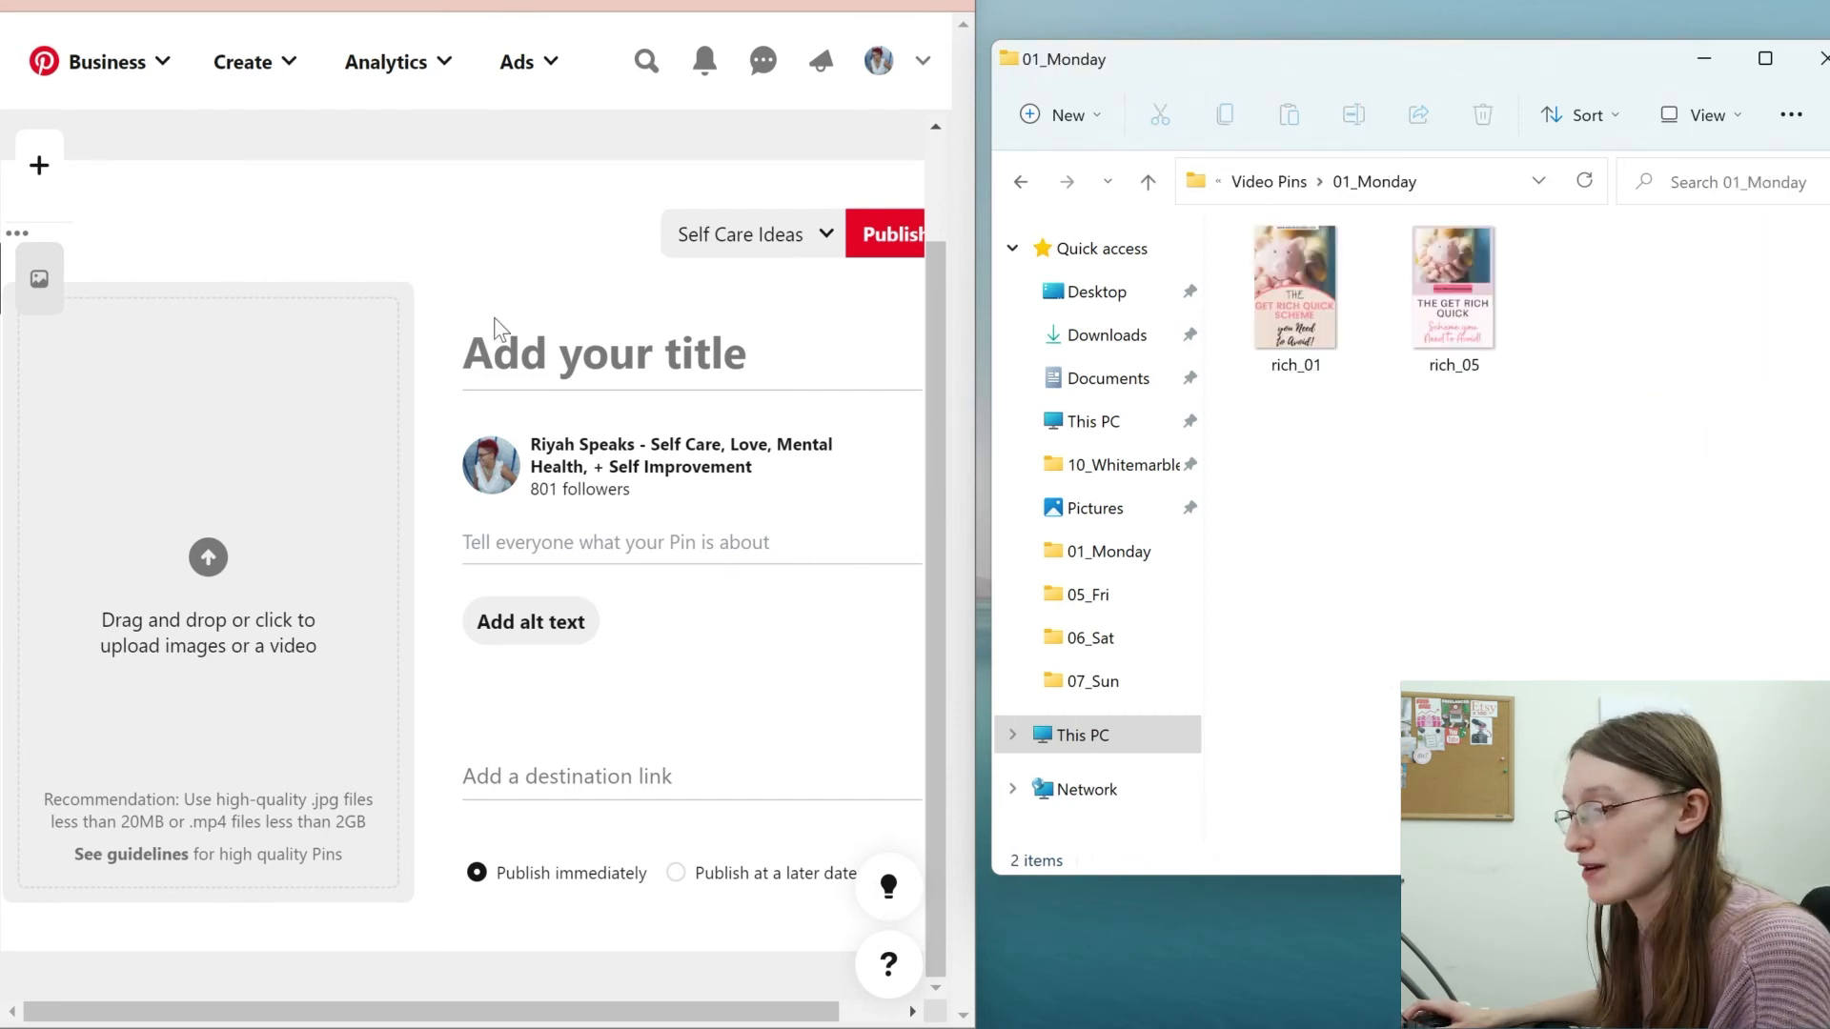
click(39, 165)
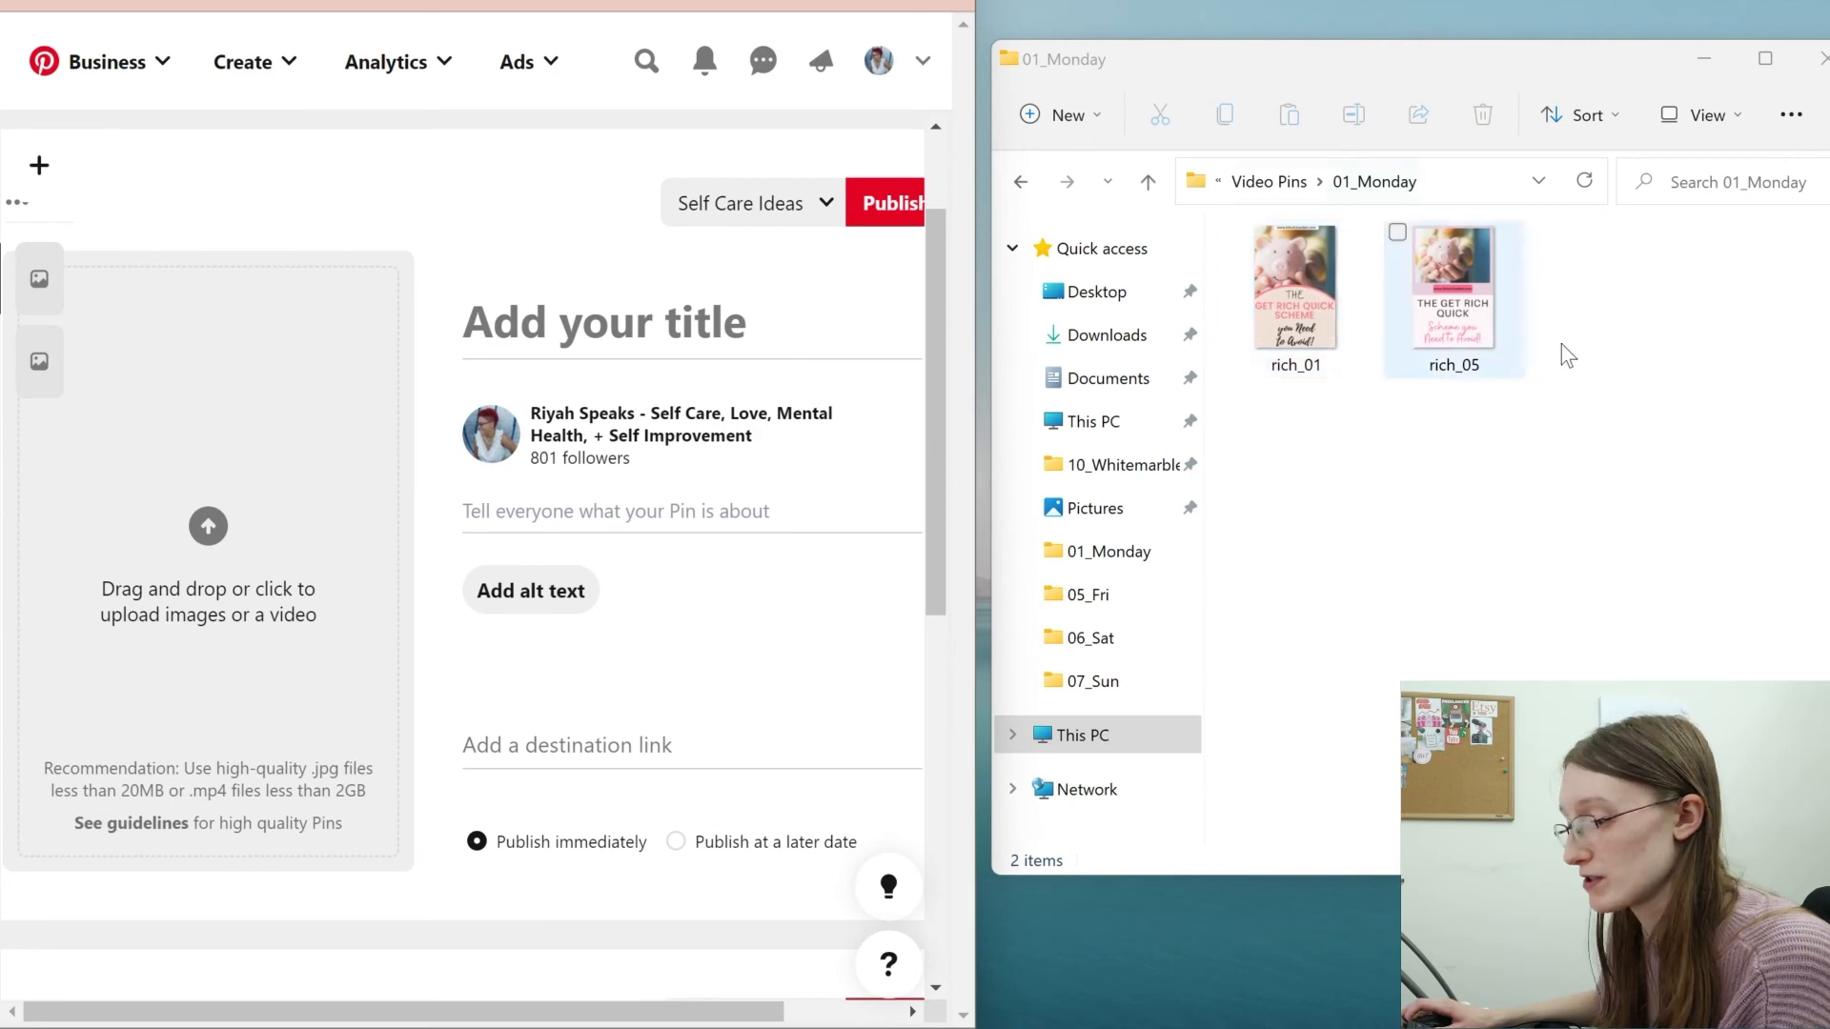
drag(1308, 282, 104, 438)
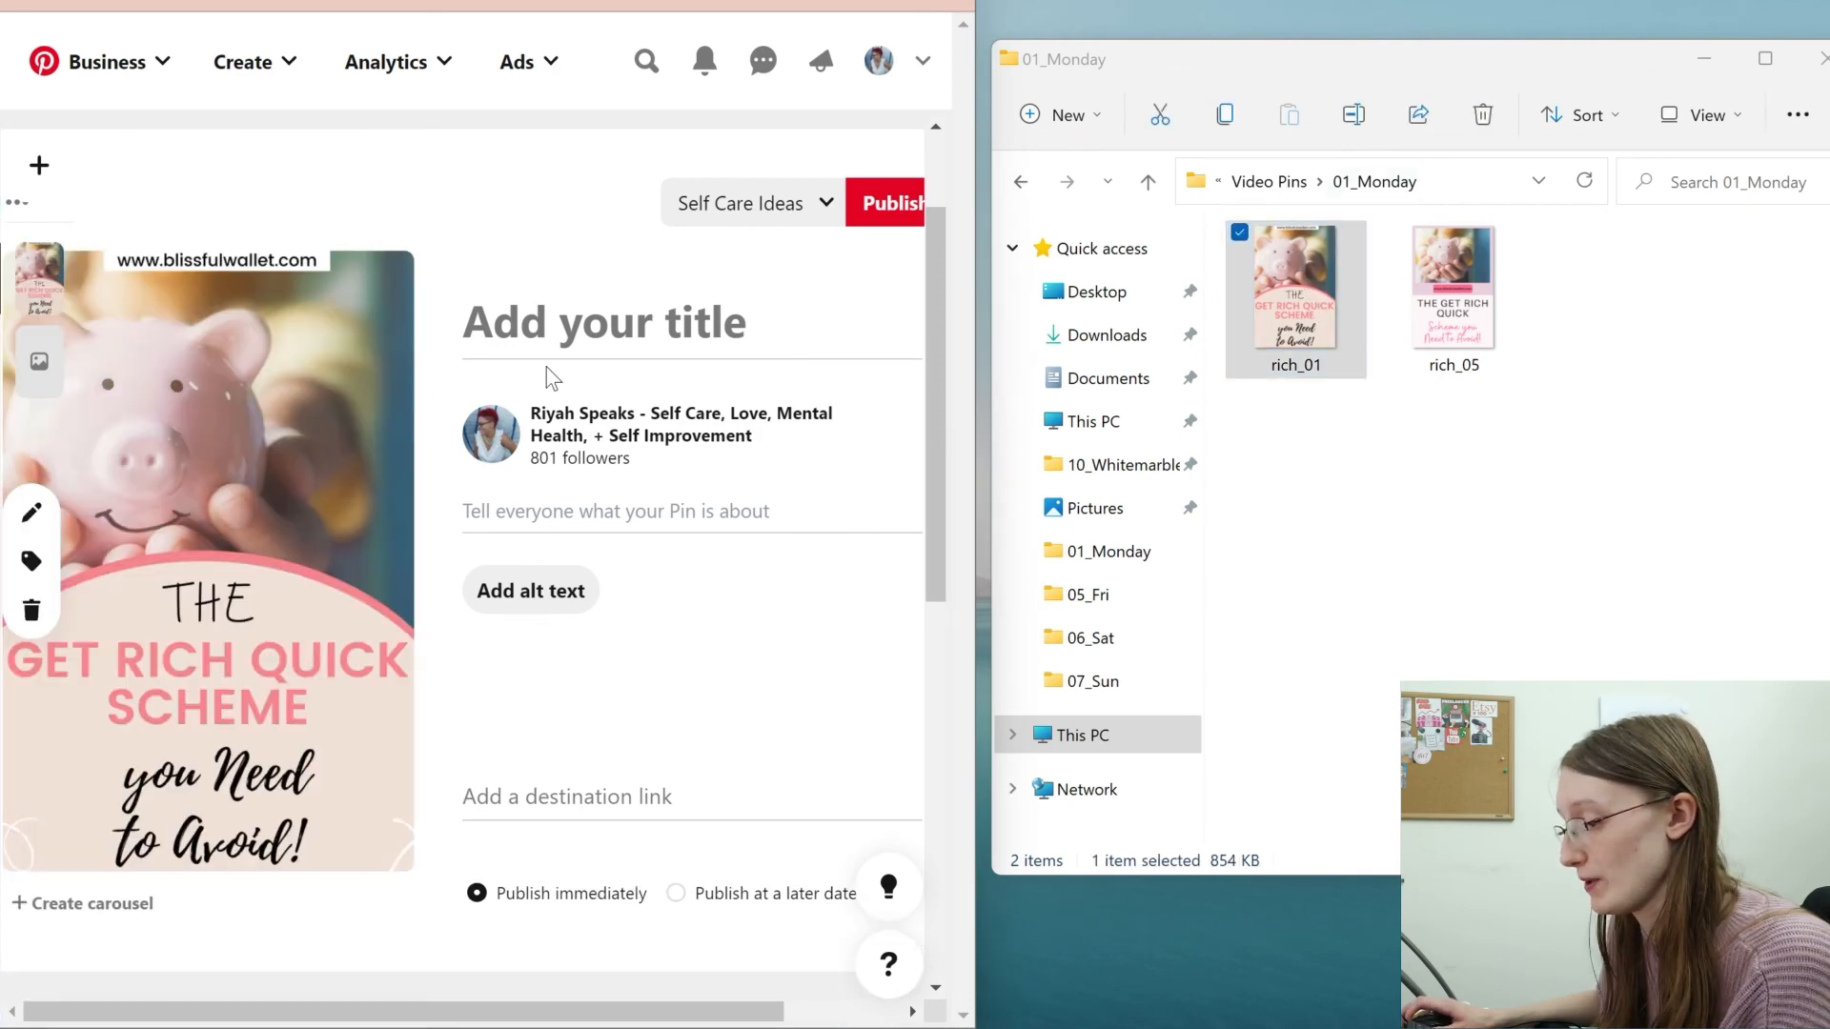
drag(1455, 250, 200, 534)
Return to the Video Pins folder and check the 02_Tuesday folder and another weekday folder for the remaining pins.
click(1269, 181)
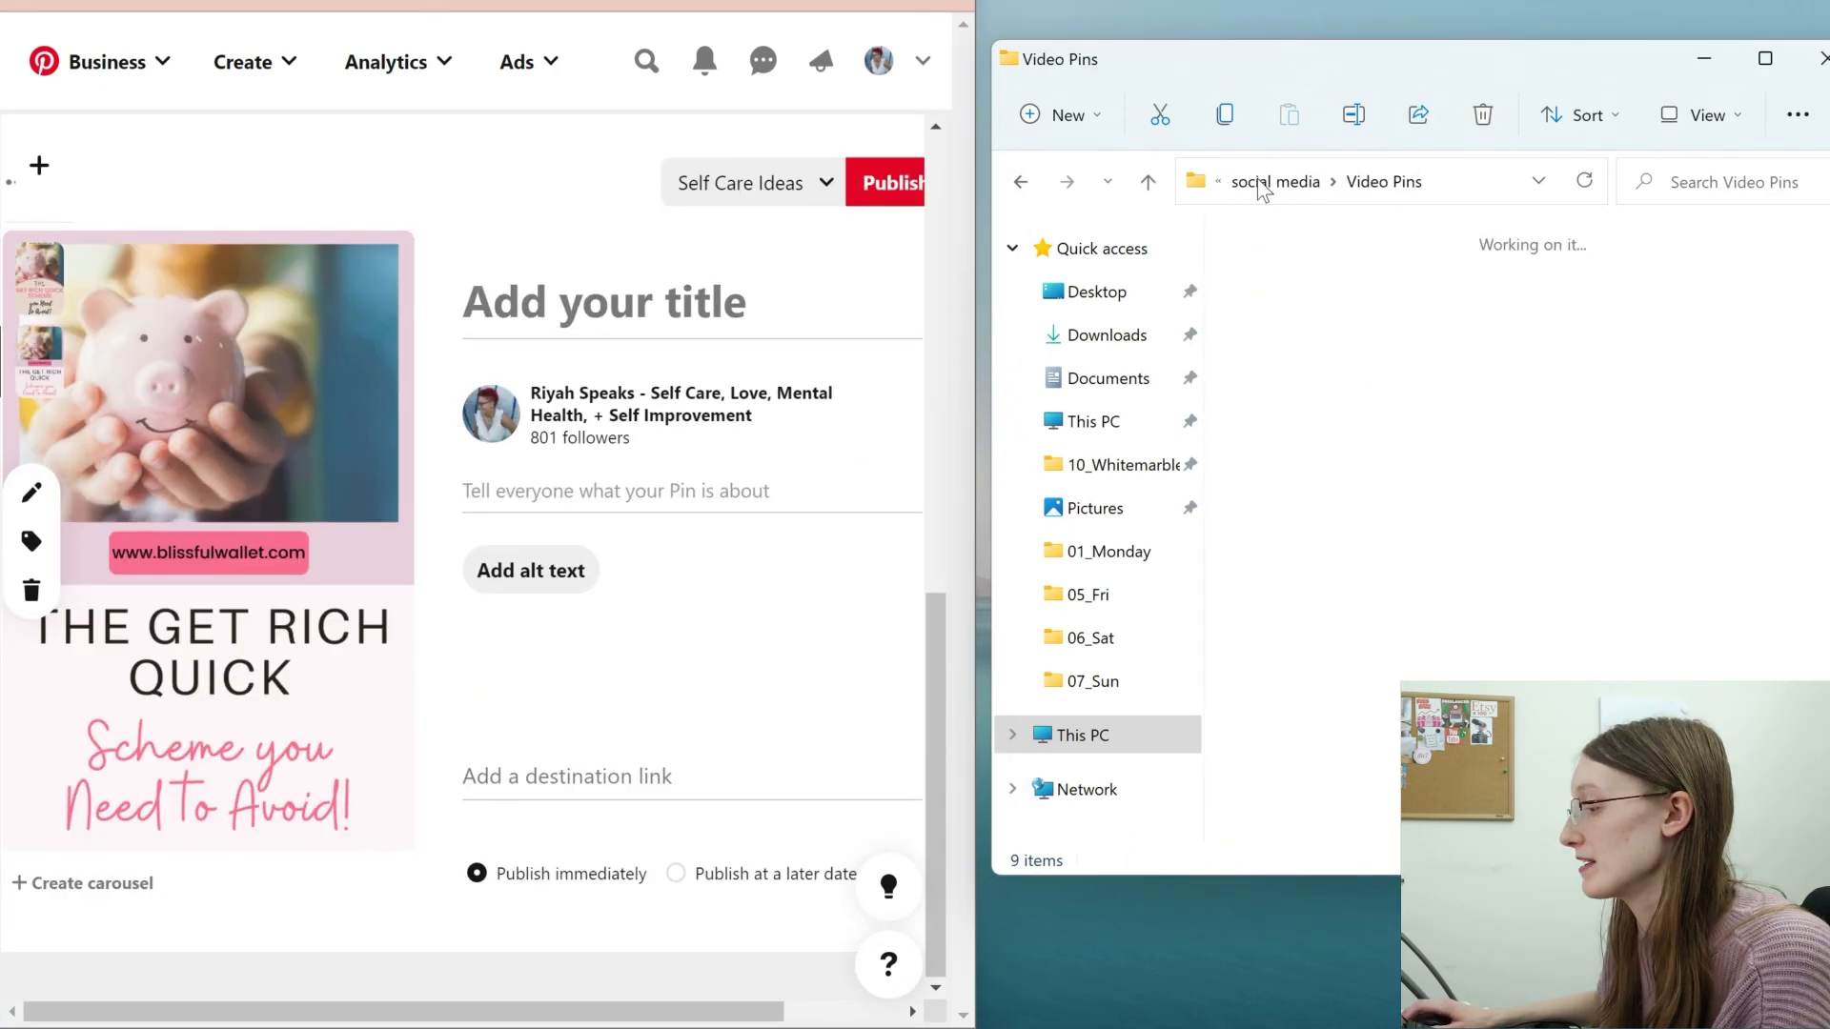
double_click(1442, 288)
click(1272, 195)
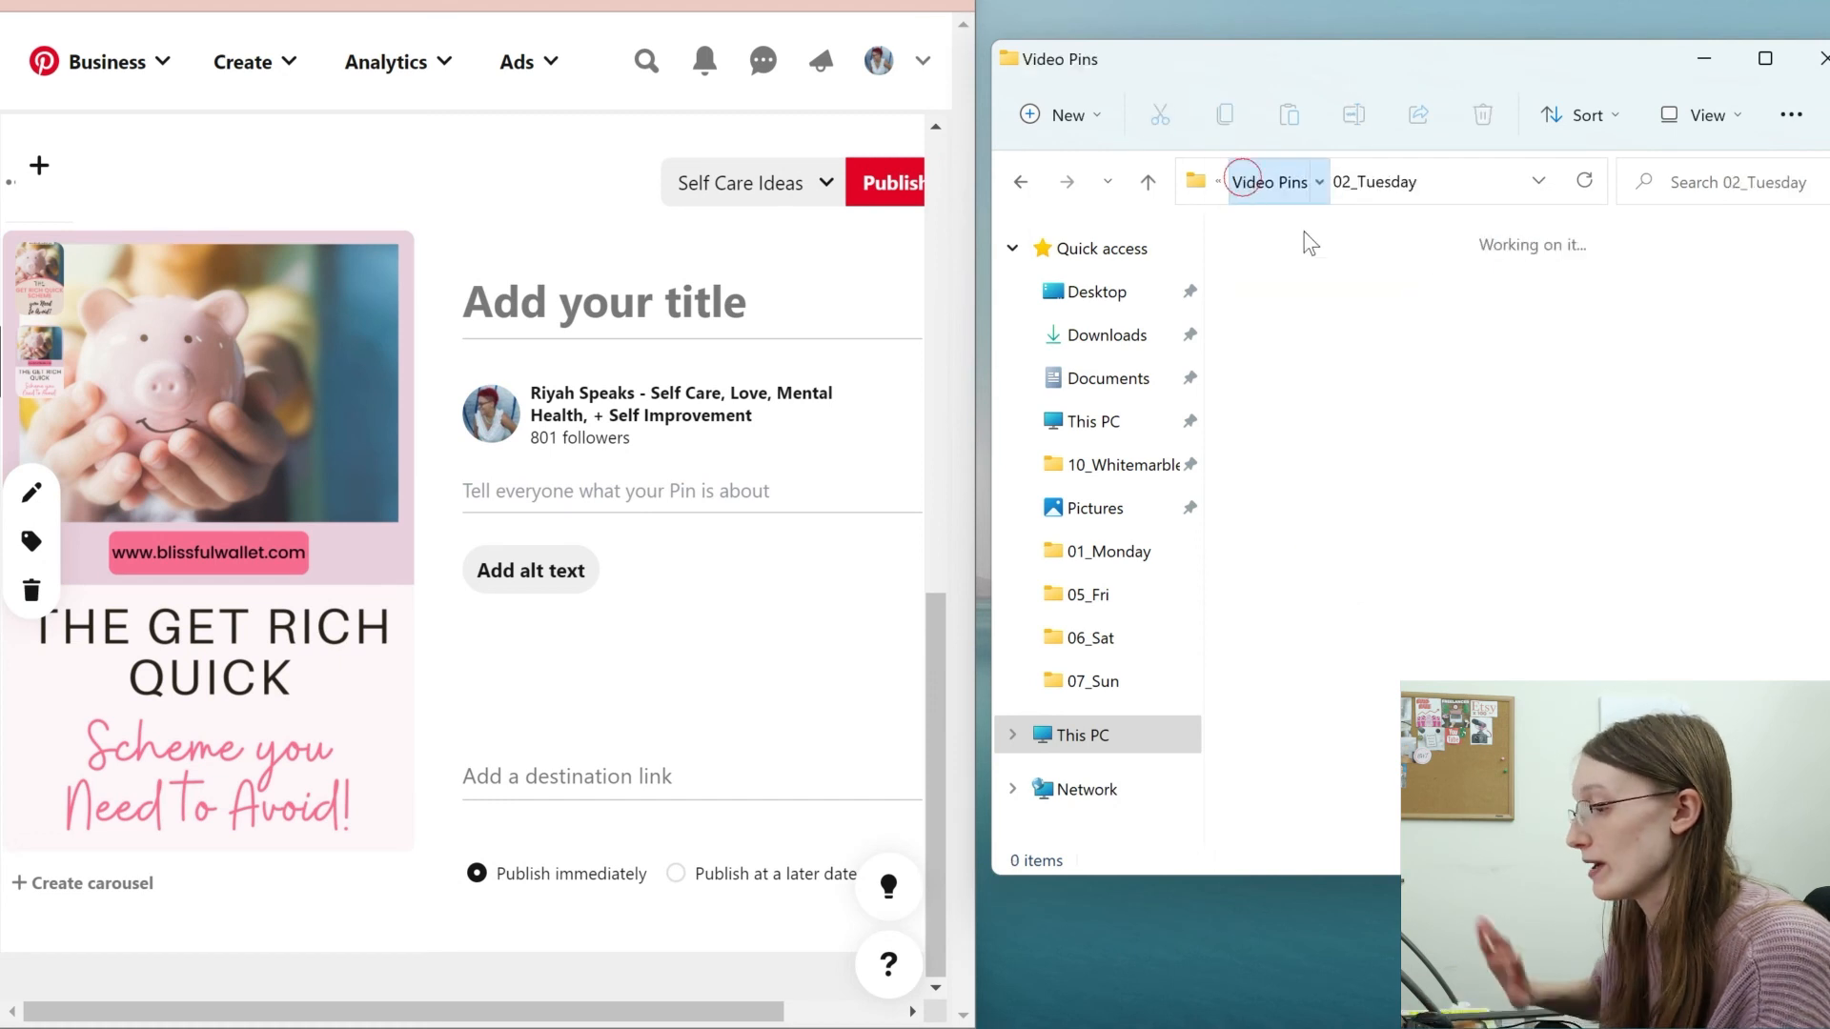
double_click(1666, 316)
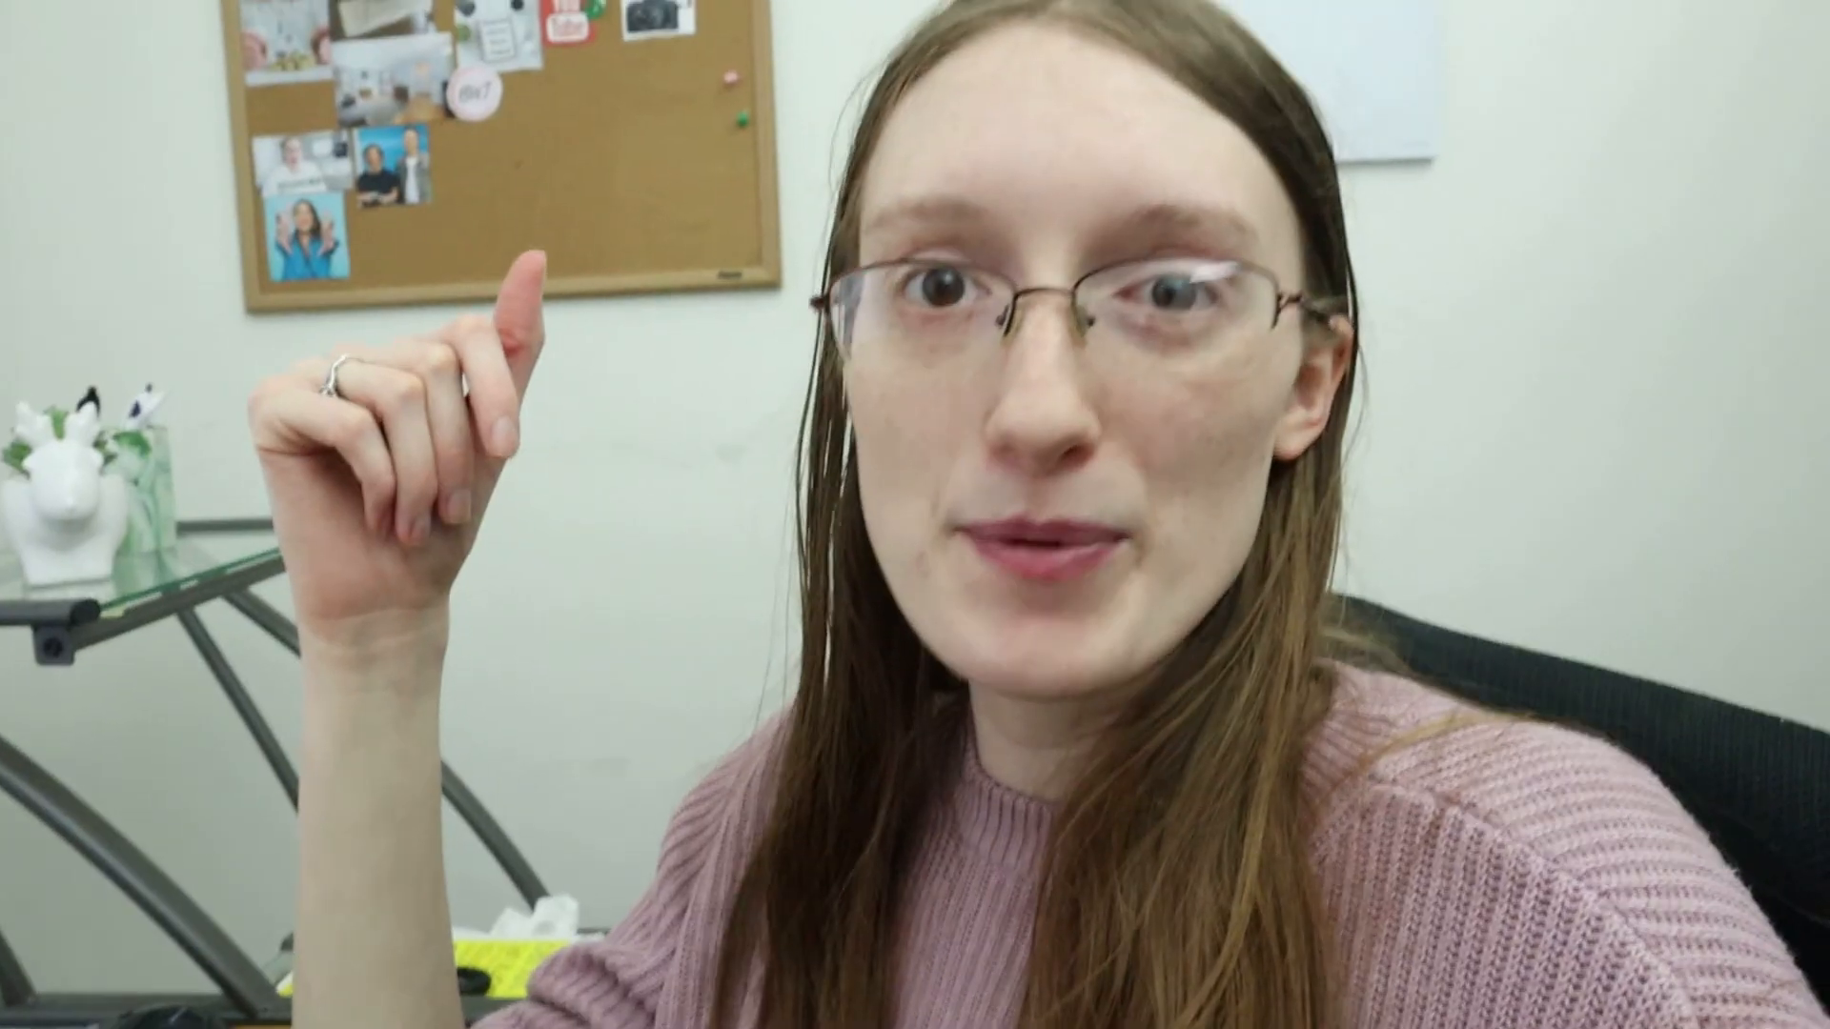